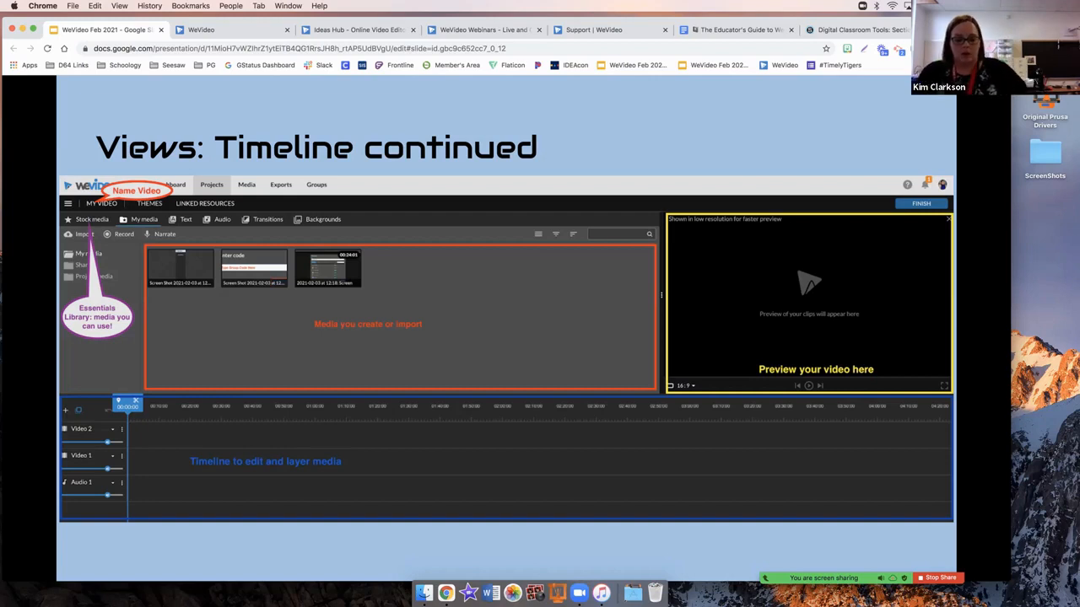
Step: Advance to the Recording slide, and in WeVideo dismiss the new-project form to open the dashboard
key("Right")
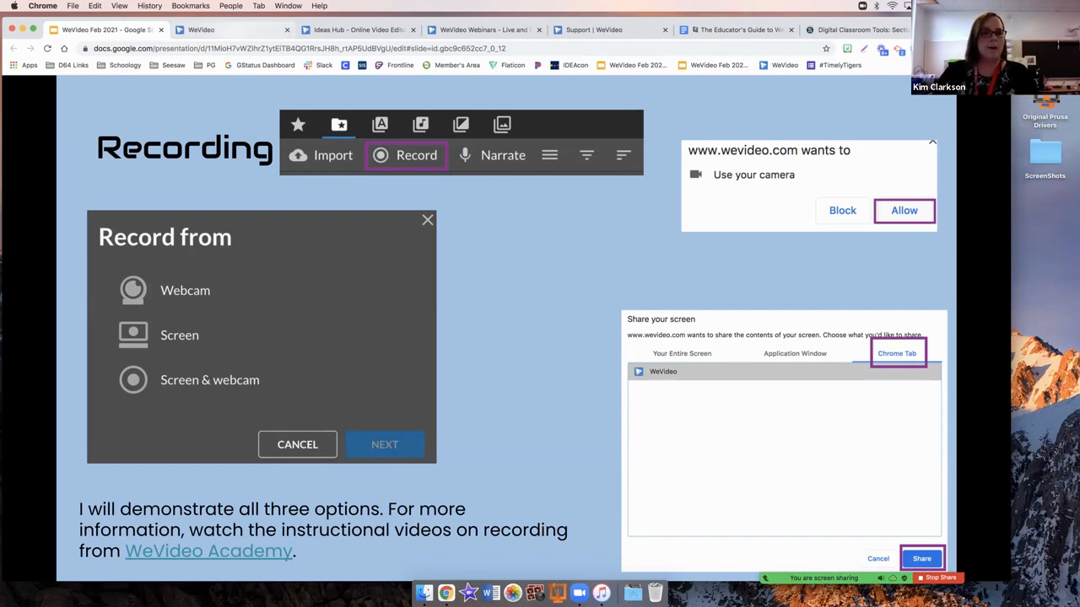
left_click(226, 29)
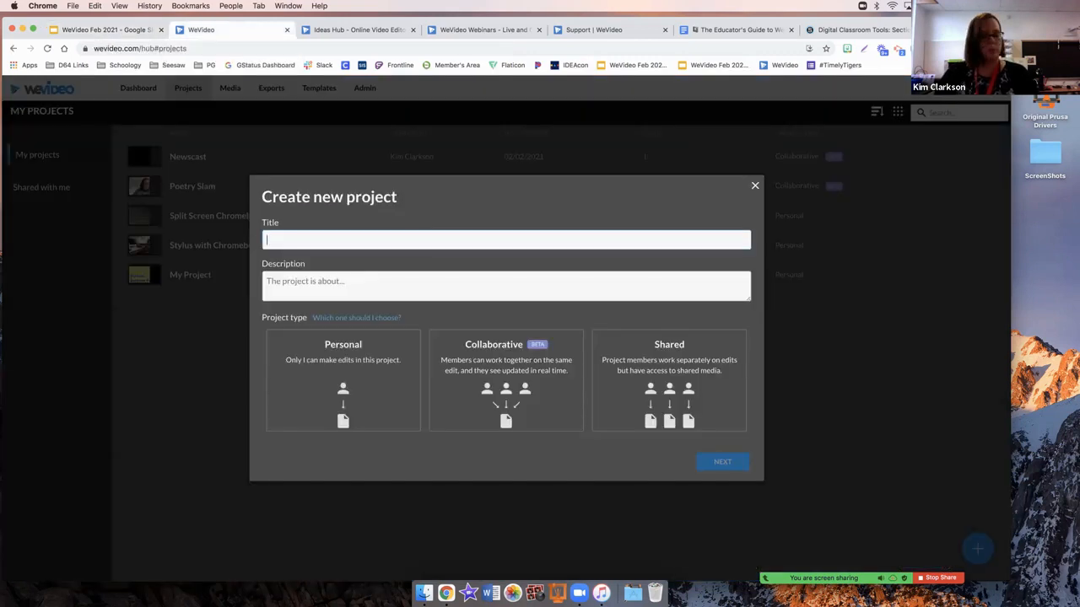
left_click(755, 185)
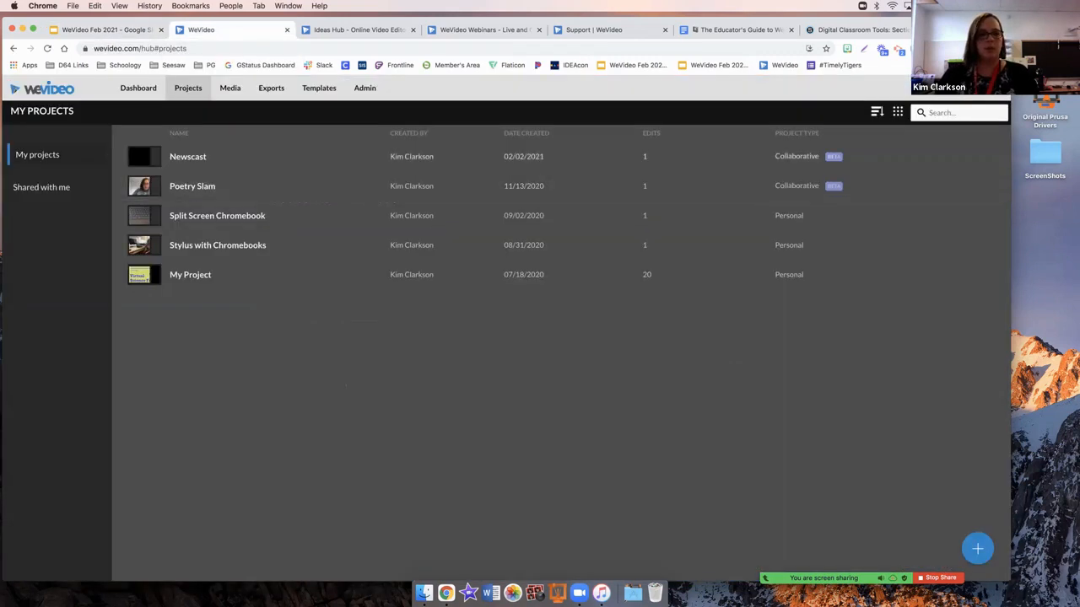
left_click(138, 88)
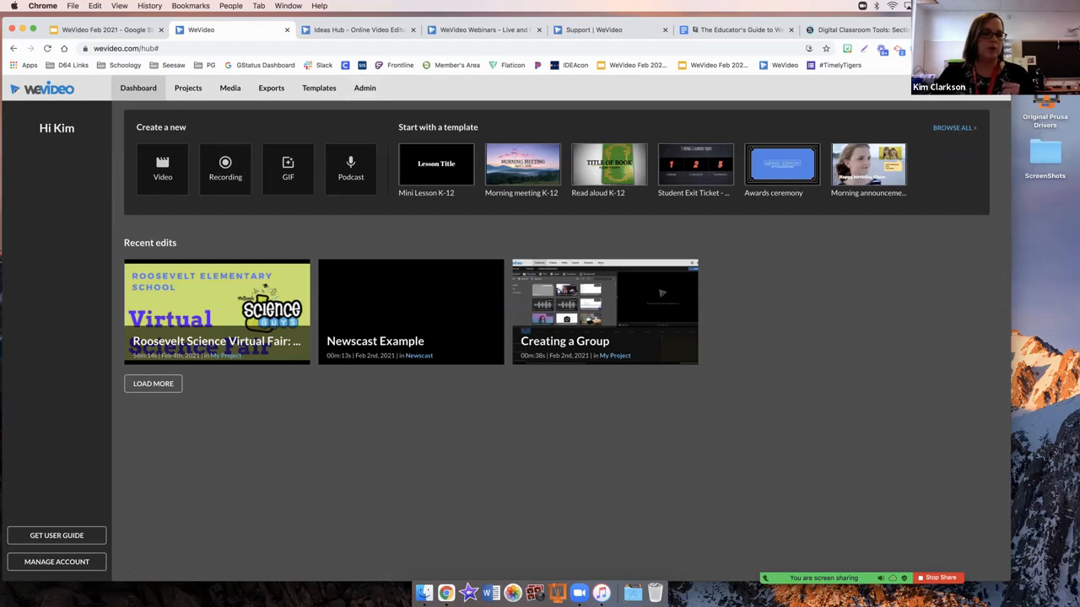
Step: Go back through the presentation to the "Setting Up Groups" slide that explains groups as classes
left_click(110, 30)
key("Left")
key("Left")
key("Left")
key("Left")
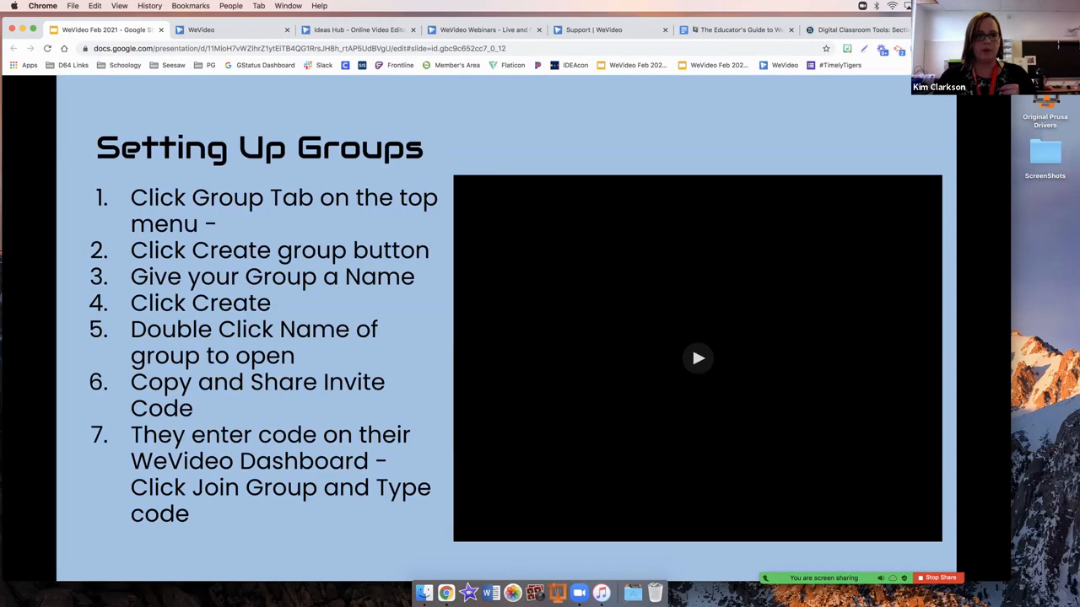
key("Left")
key("Left")
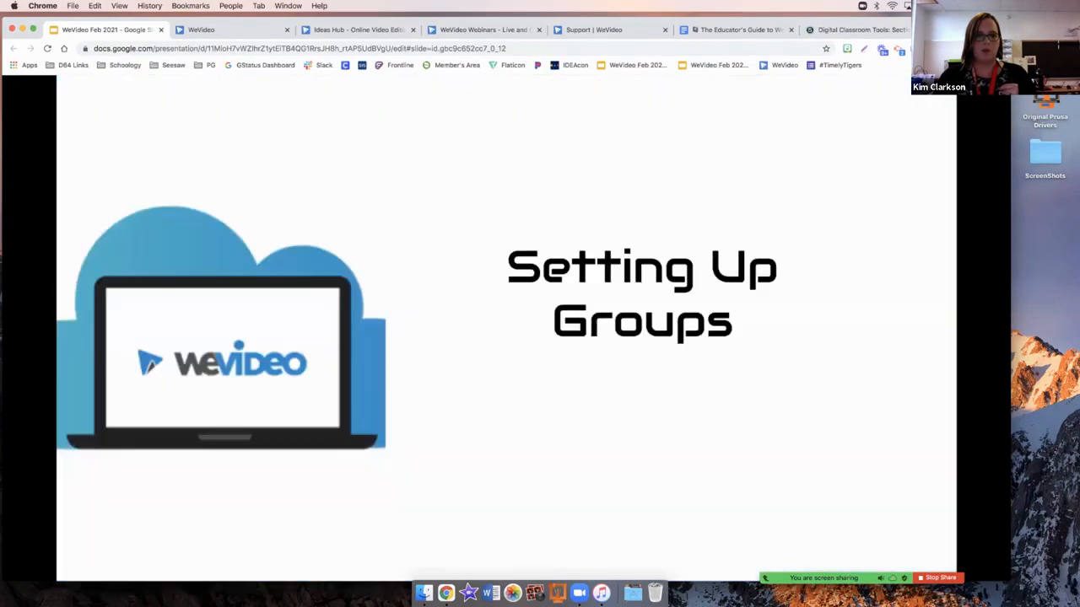
key("Right")
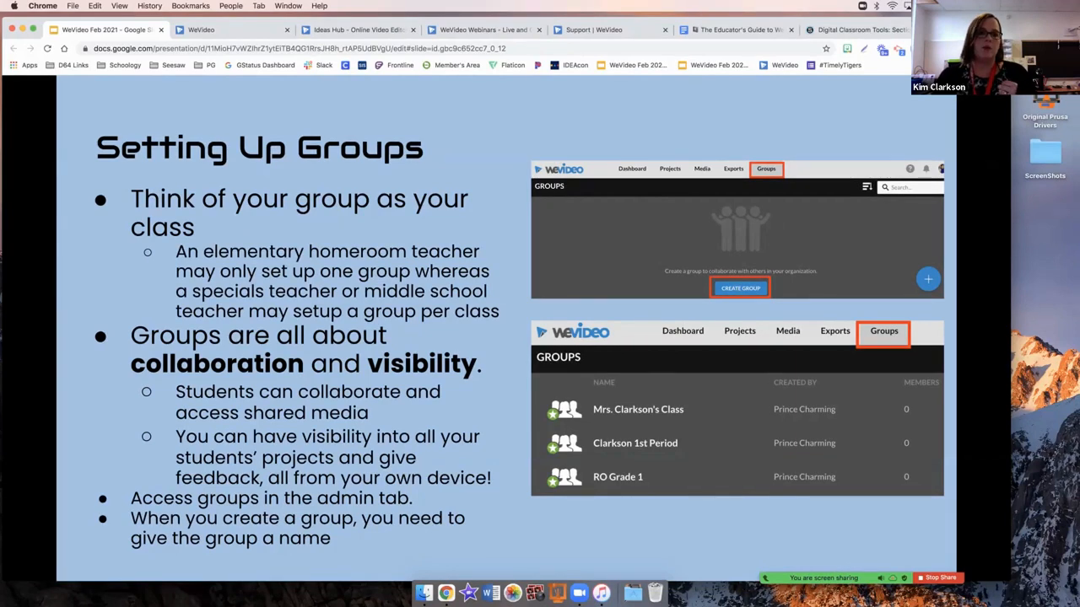
Step: Switch to WeVideo and open the groups list in its administration area
left_click(226, 30)
left_click(365, 88)
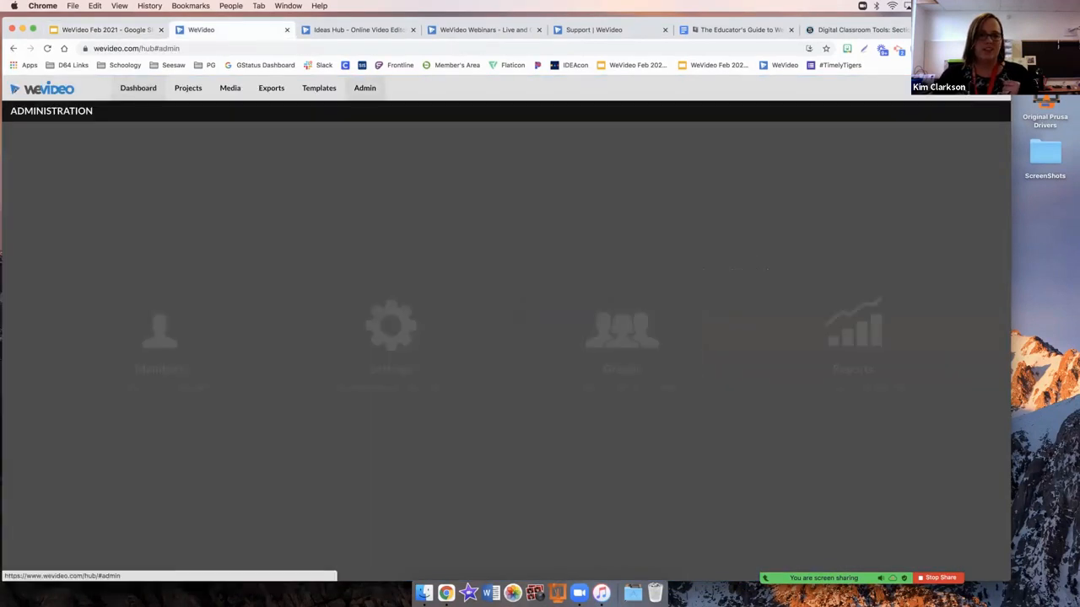
left_click(621, 338)
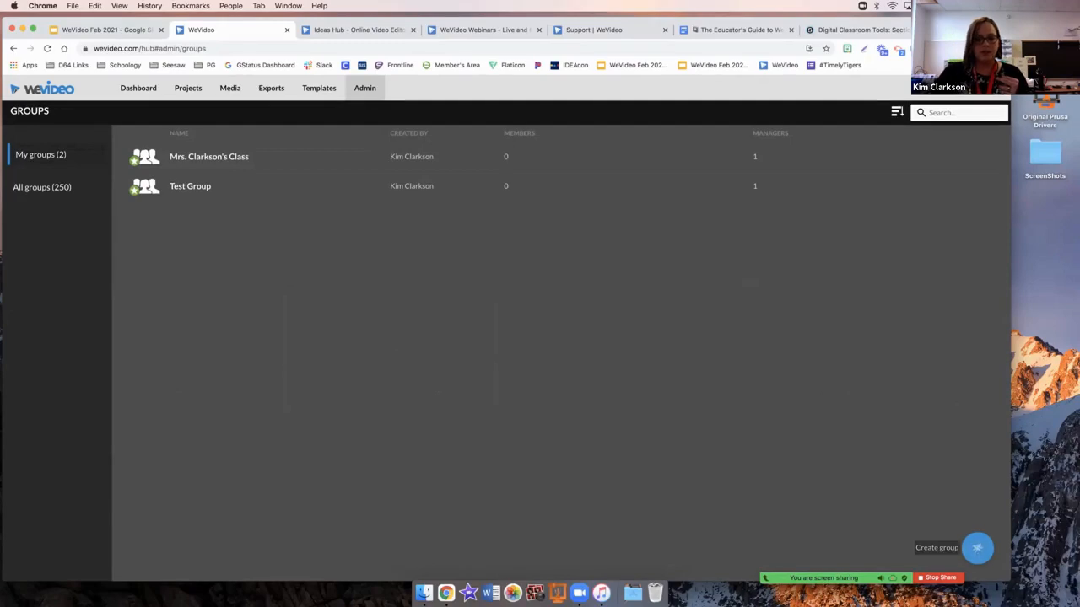
Step: Create a new group titled "Example" without adding any members
left_click(978, 547)
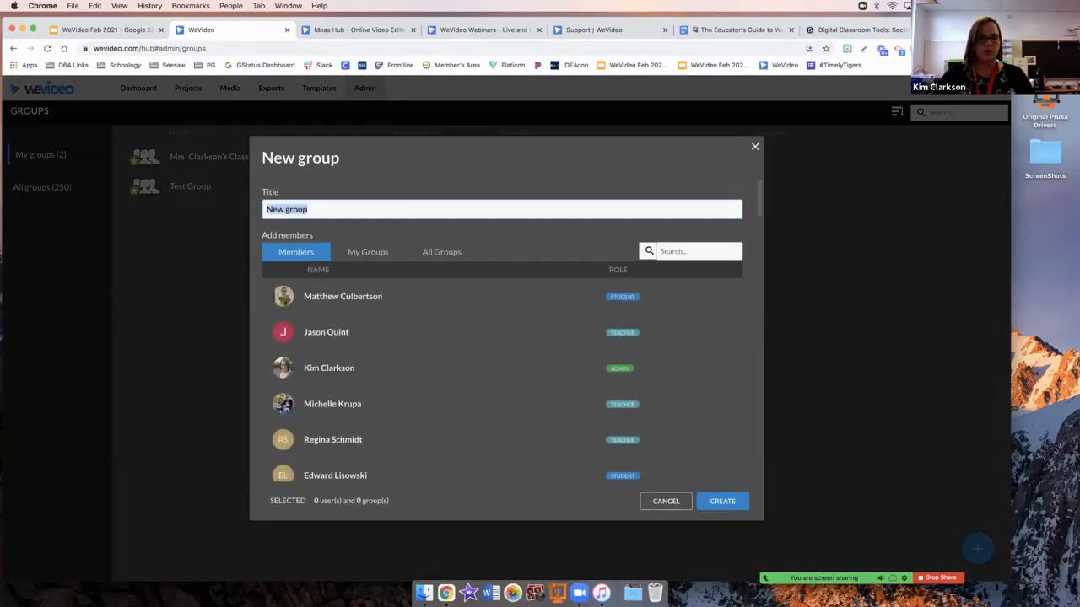
double_click(310, 209)
double_click(310, 209)
key("BackSpace")
key("BackSpace")
key("BackSpace")
key("BackSpace")
key("BackSpace")
key("BackSpace")
key("BackSpace")
key("BackSpace")
key("BackSpace")
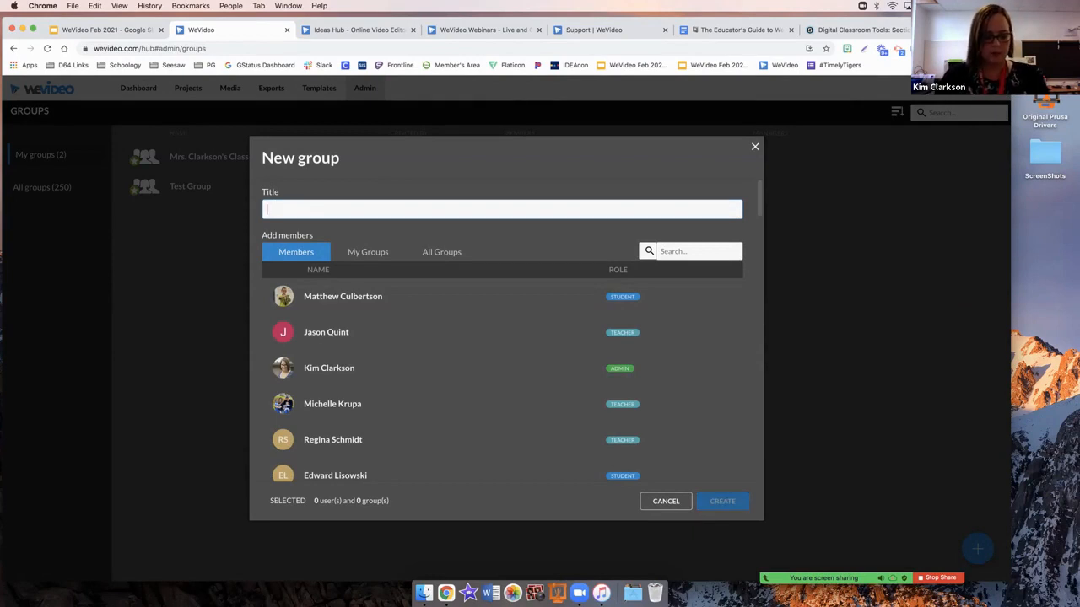
type("Example")
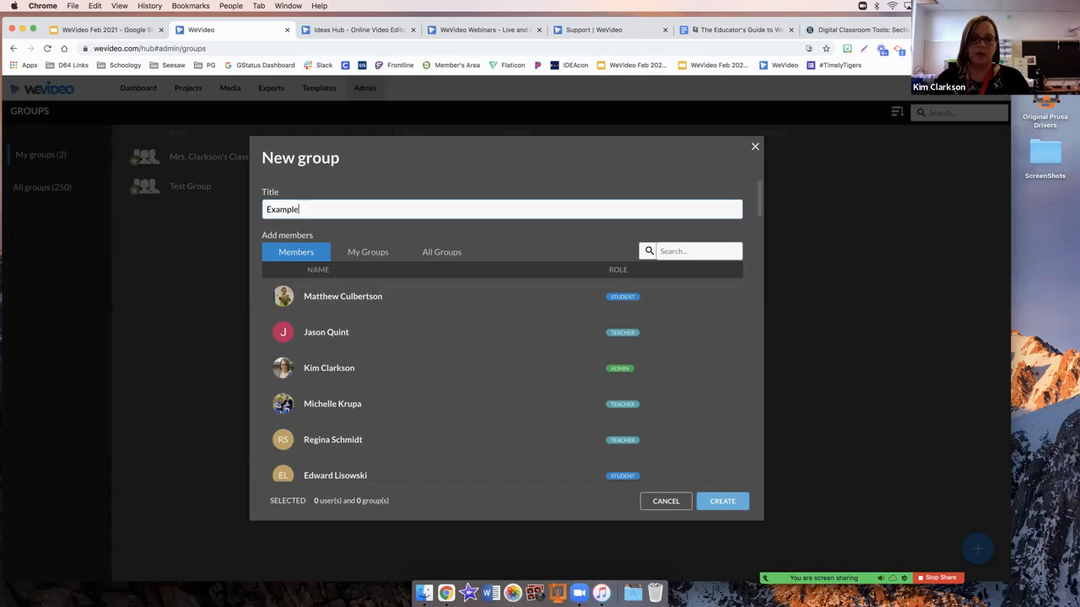
left_click(722, 501)
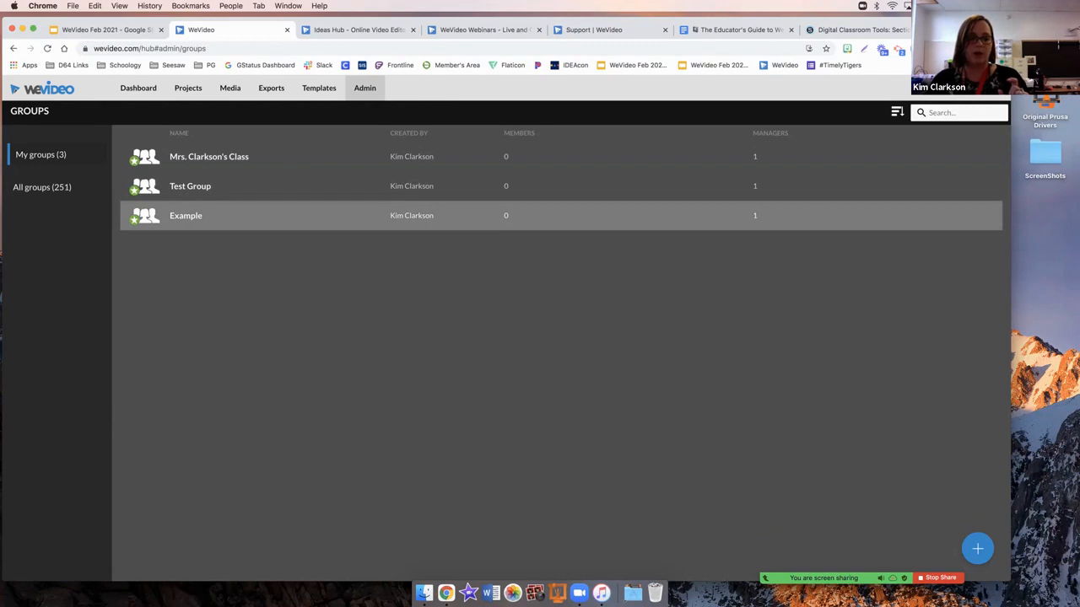
Step: Open the Example group and select its group code for sharing
left_click(185, 216)
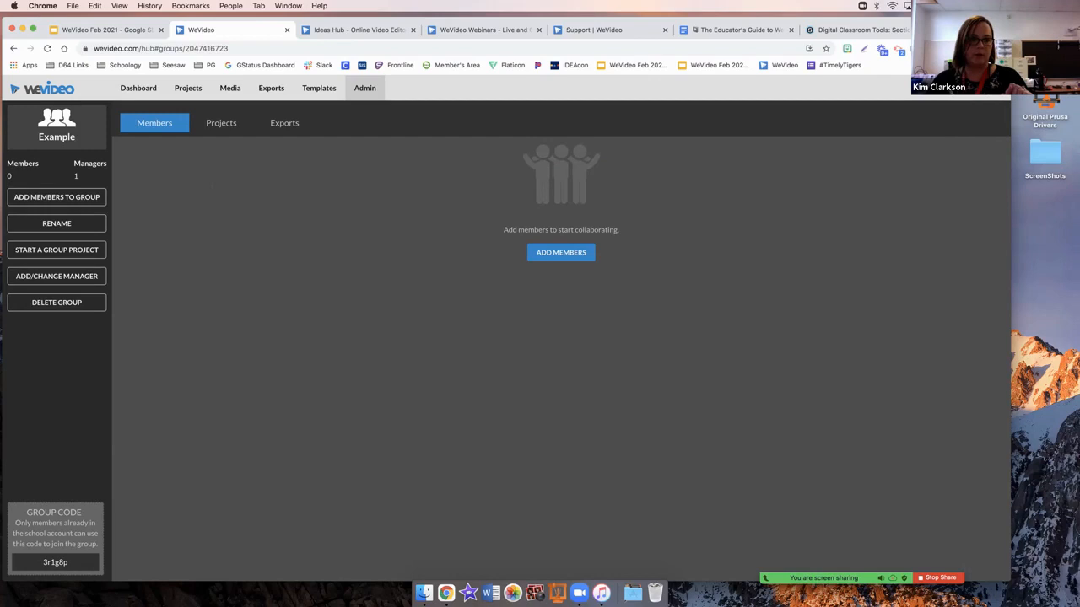
left_click_drag(70, 563, 43, 563)
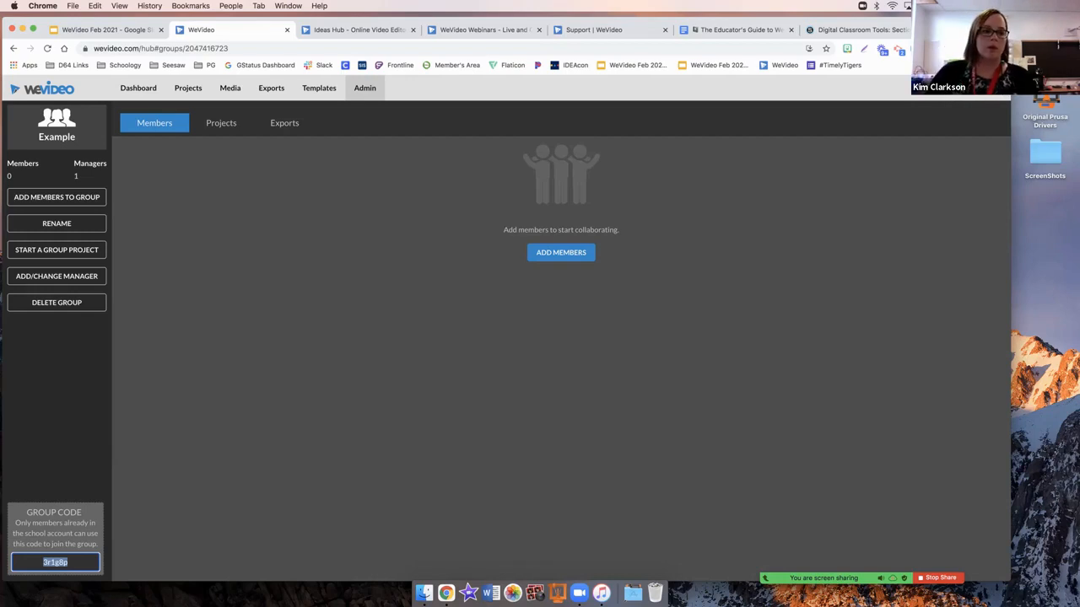
Step: Return to the presentation and move forward to the Recording slide
left_click(107, 30)
key("Right")
key("Right")
key("Right")
key("Right")
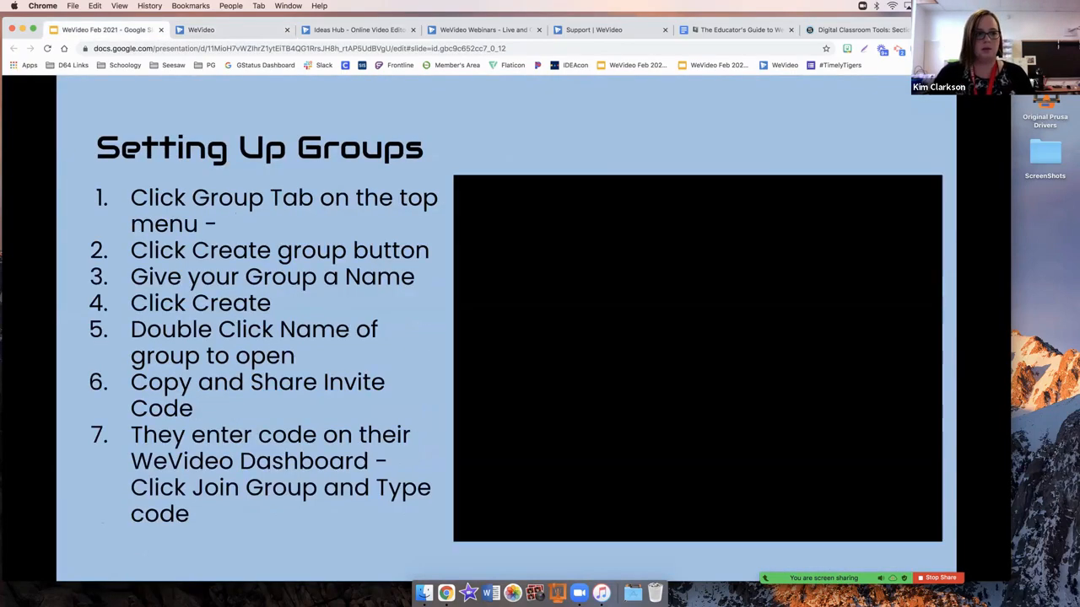
key("Right")
key("Right")
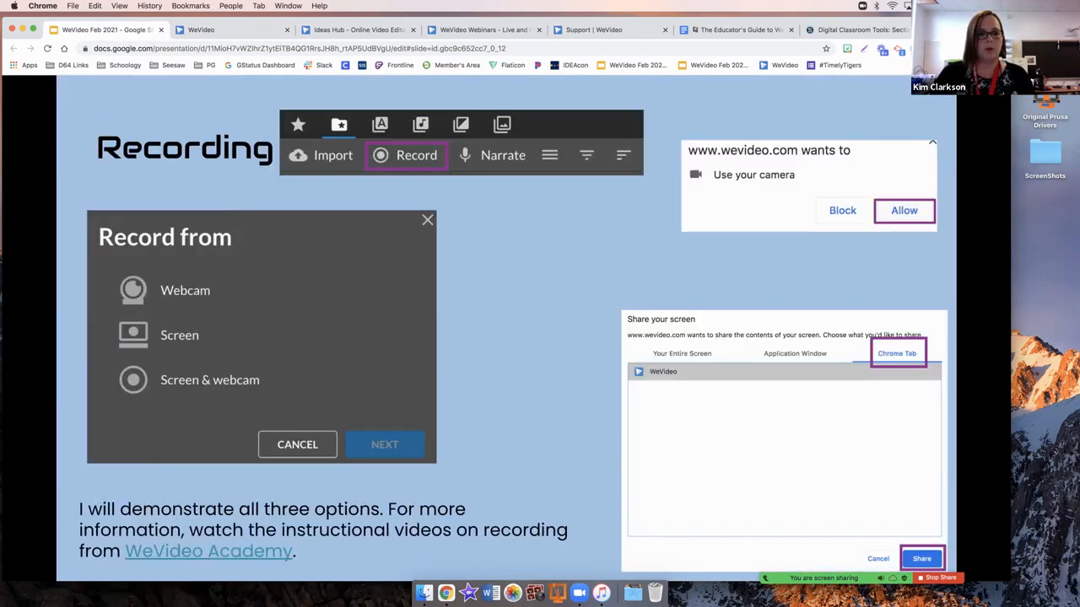
key("Left")
key("Right")
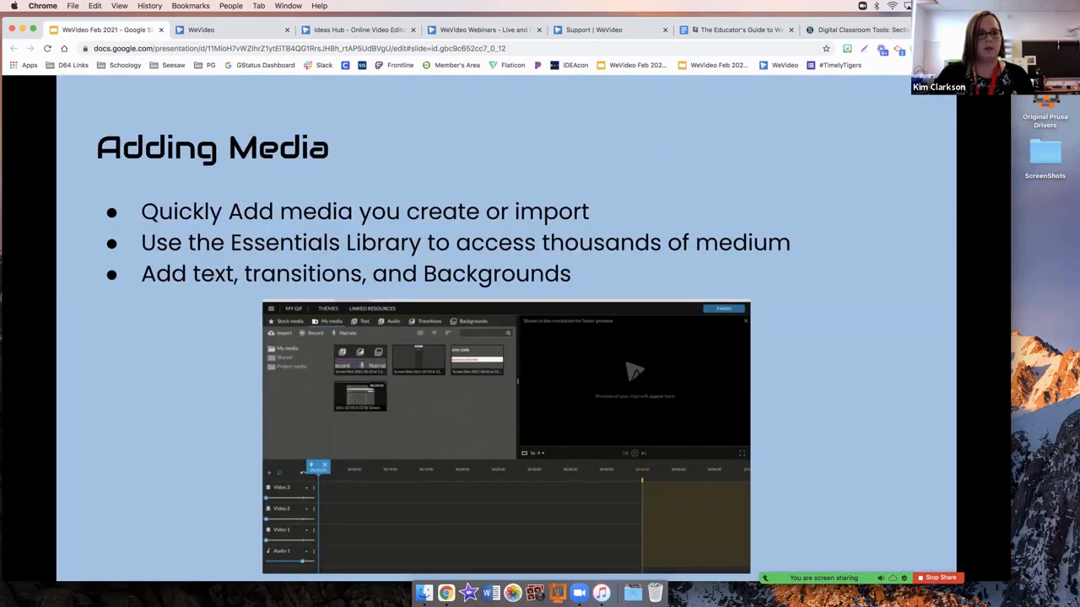
key("Left")
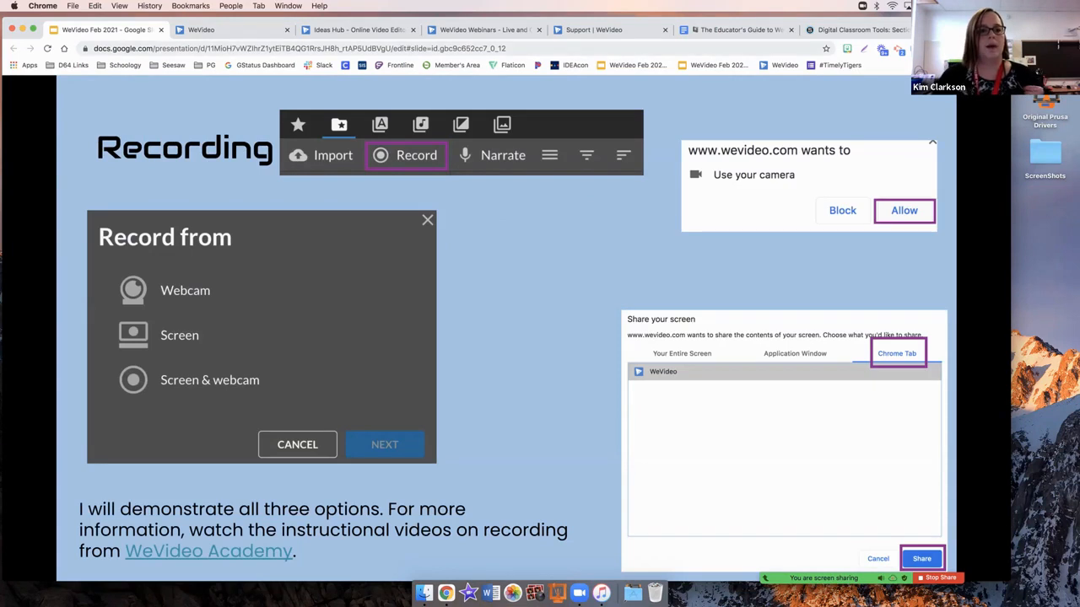
Step: Set up a new recording from the WeVideo dashboard with Webcam as the source
left_click(230, 30)
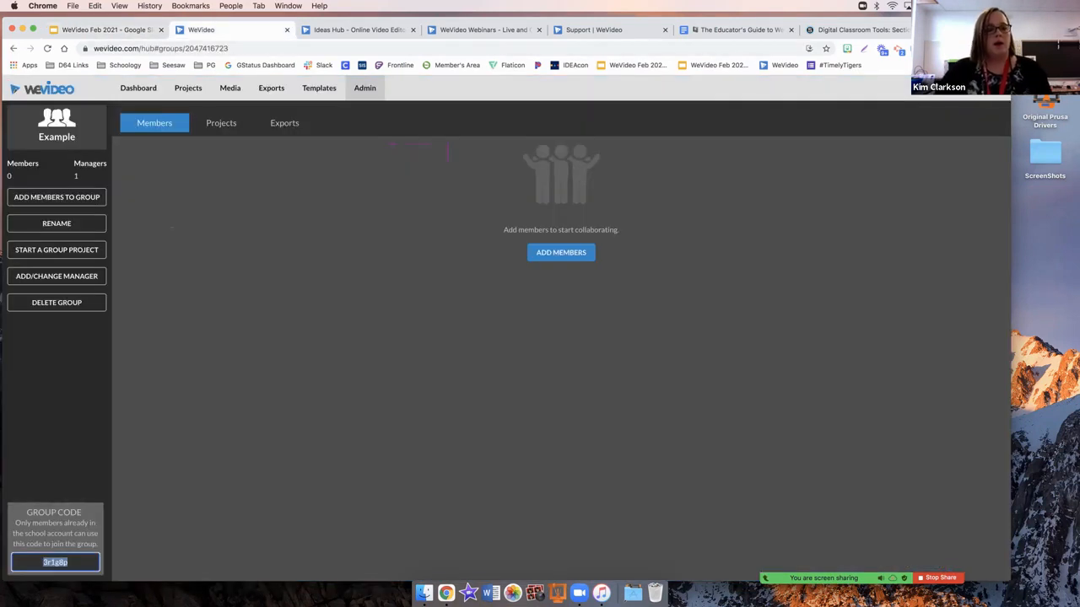
left_click(138, 89)
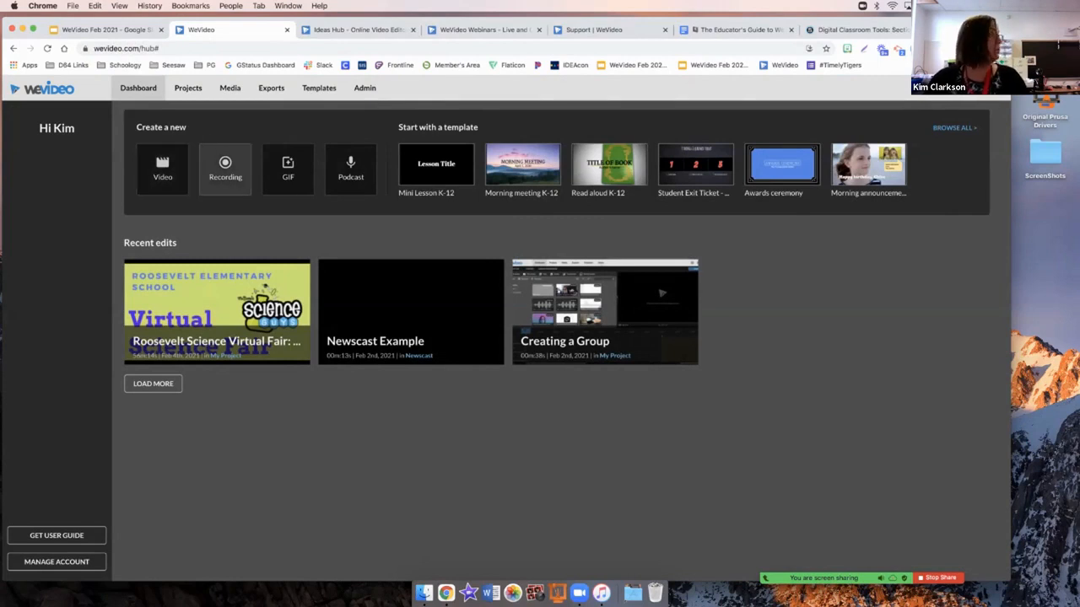
left_click(225, 168)
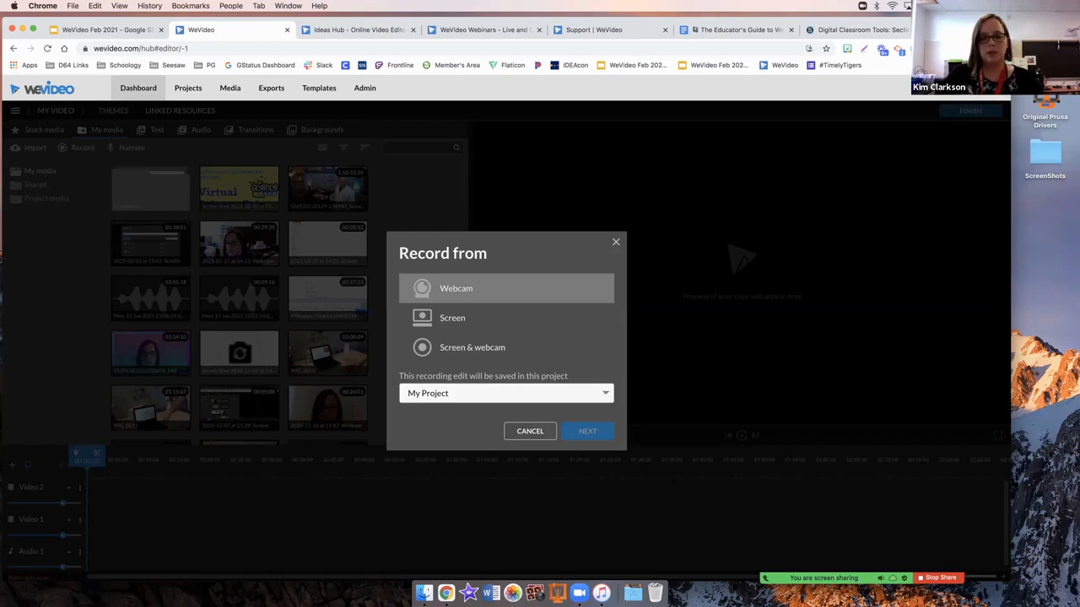
left_click(506, 288)
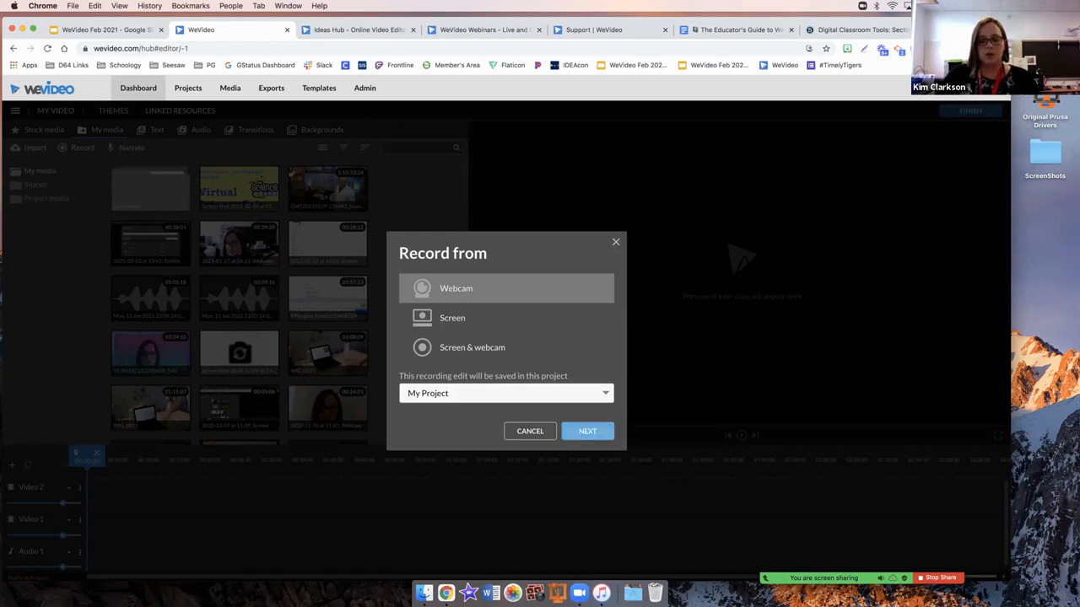
left_click(587, 431)
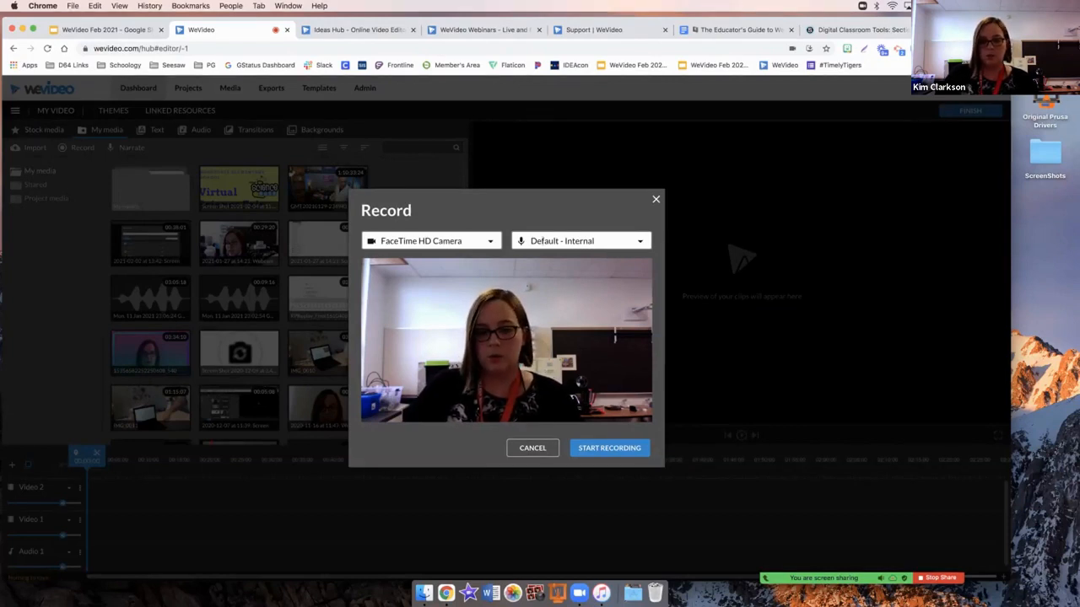
Step: Record and save a webcam clip about 17 seconds long, and move the timeline playhead to 00:07:20
left_click(542, 244)
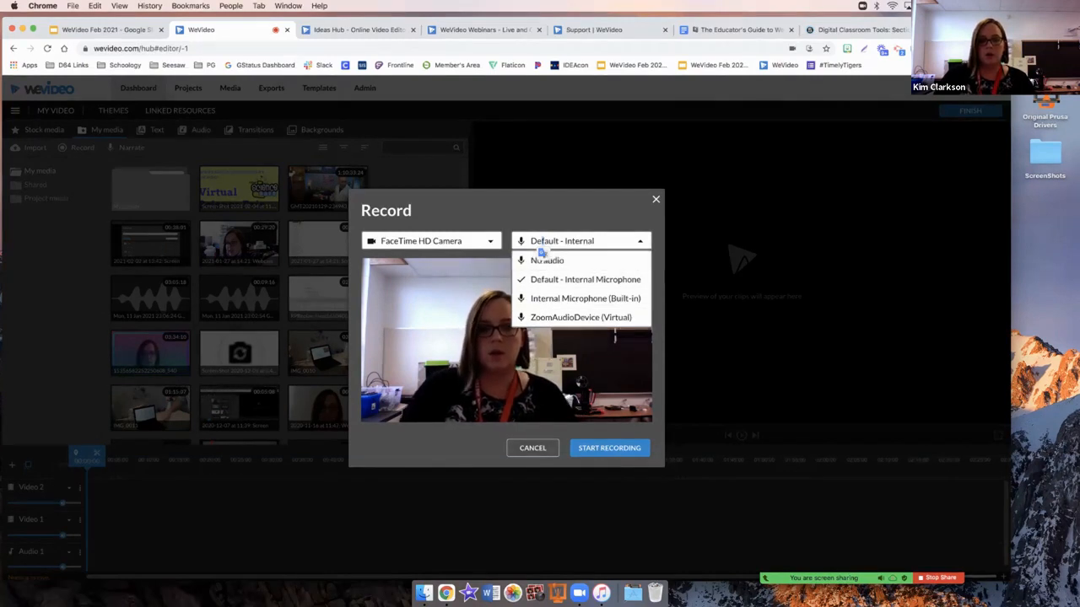
left_click(544, 243)
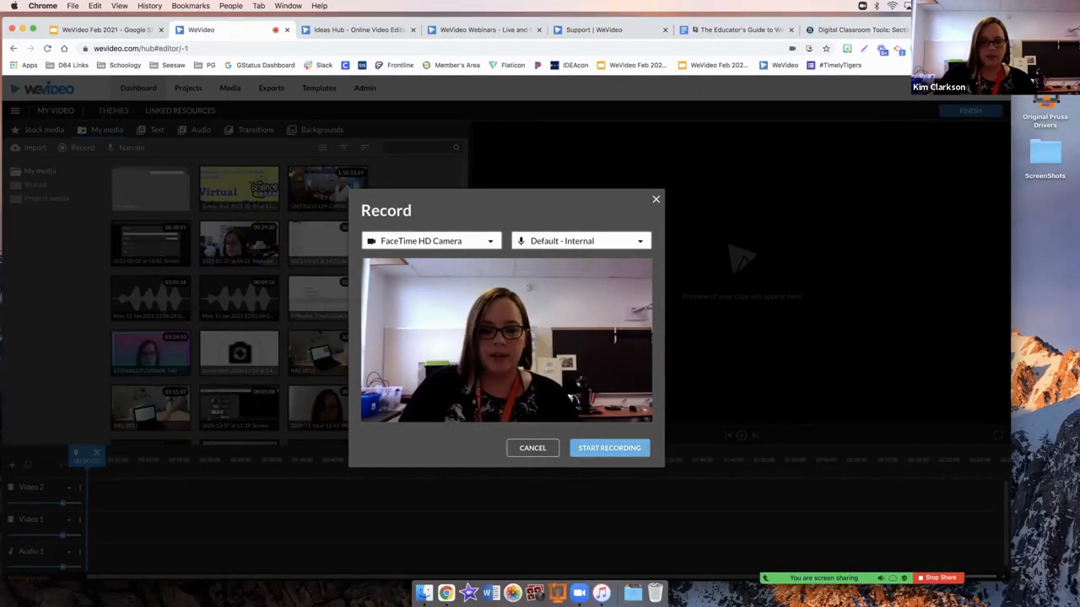
left_click(609, 448)
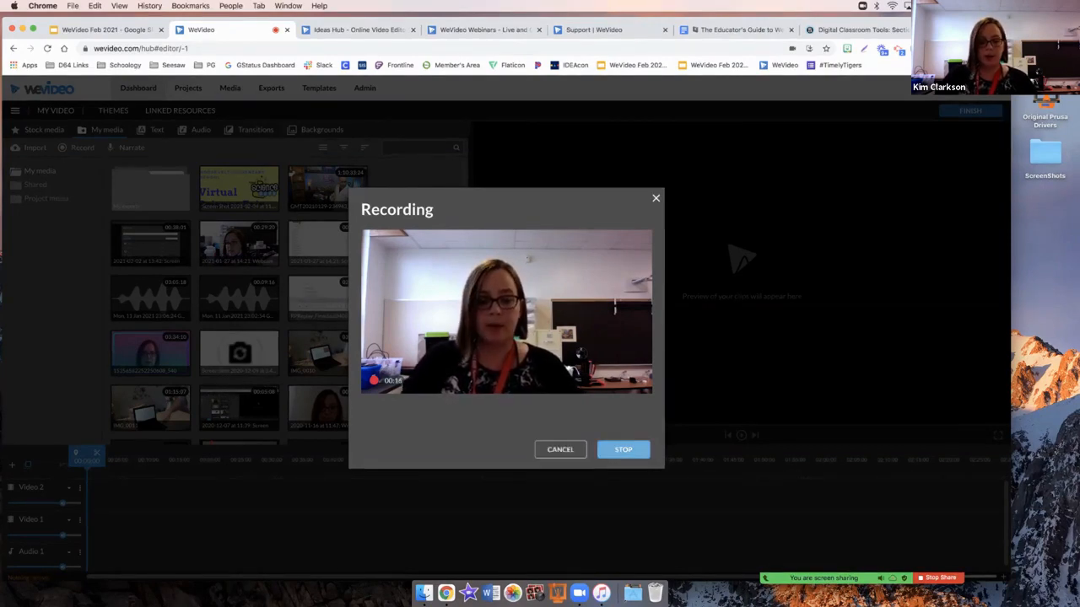
left_click(622, 449)
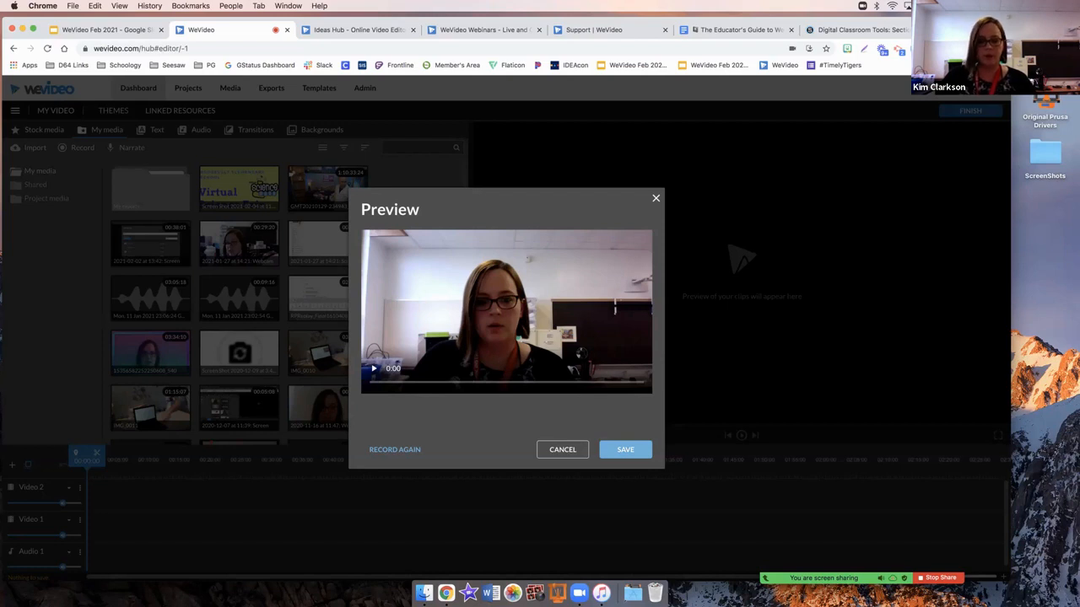
left_click(625, 449)
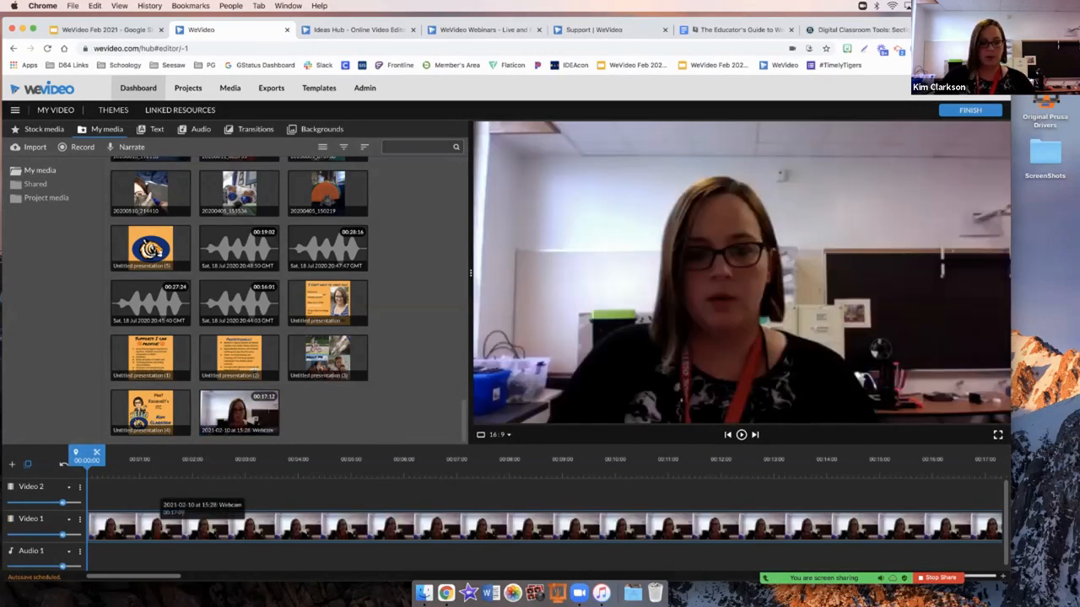
left_click_drag(85, 455, 501, 455)
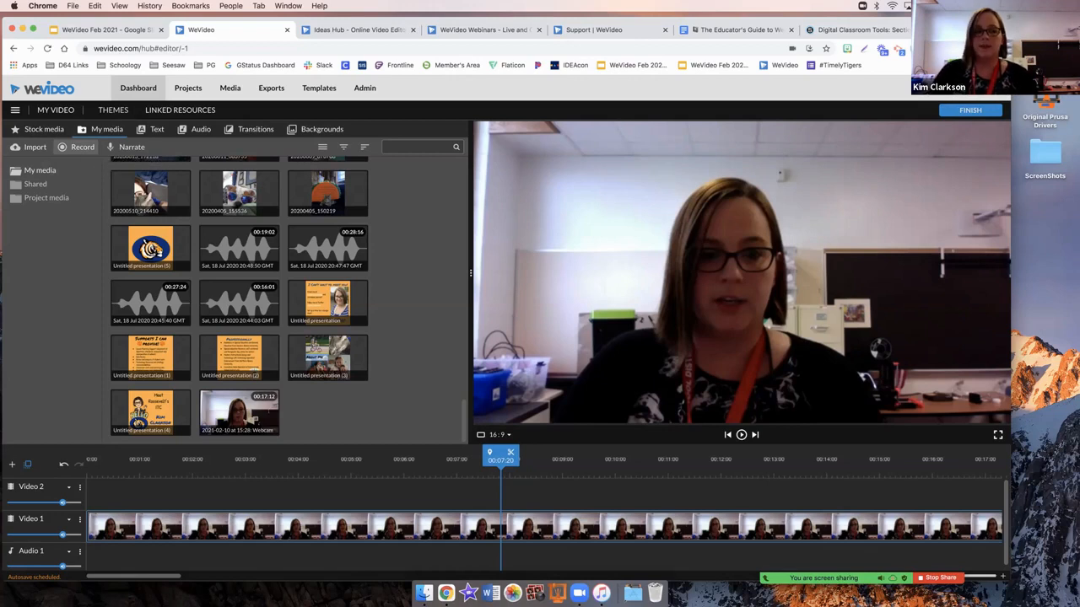
Step: Set up a screen recording with the audio source set to No audio
left_click(82, 148)
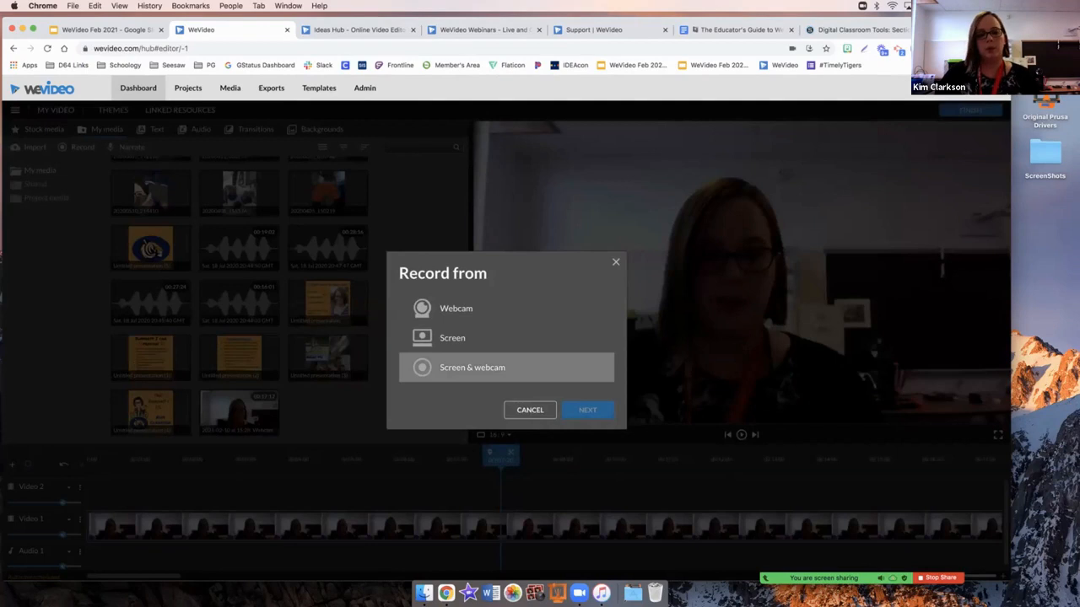
left_click(452, 339)
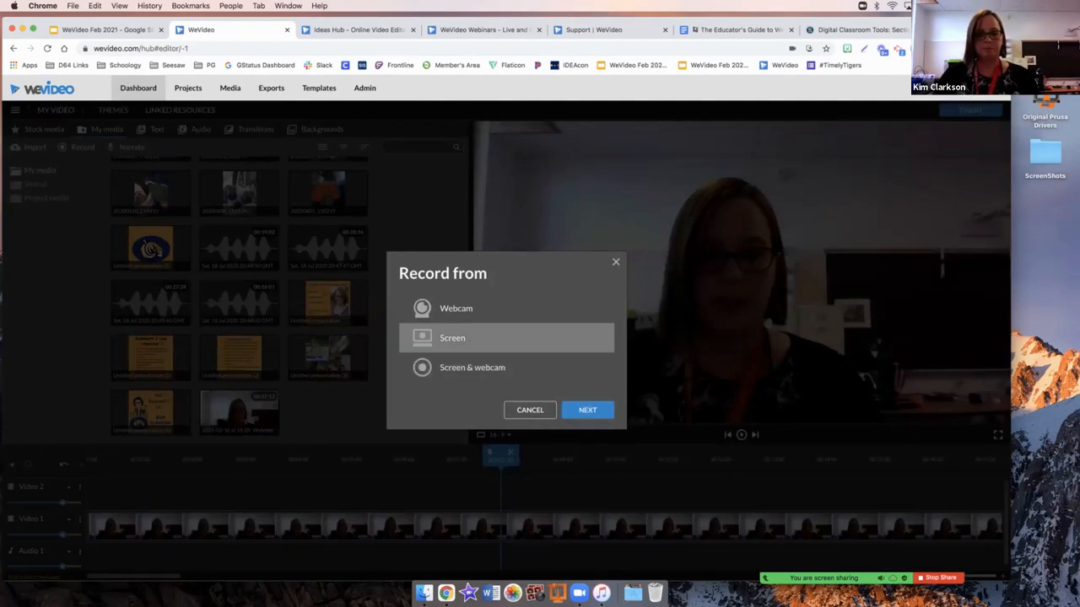
left_click(587, 410)
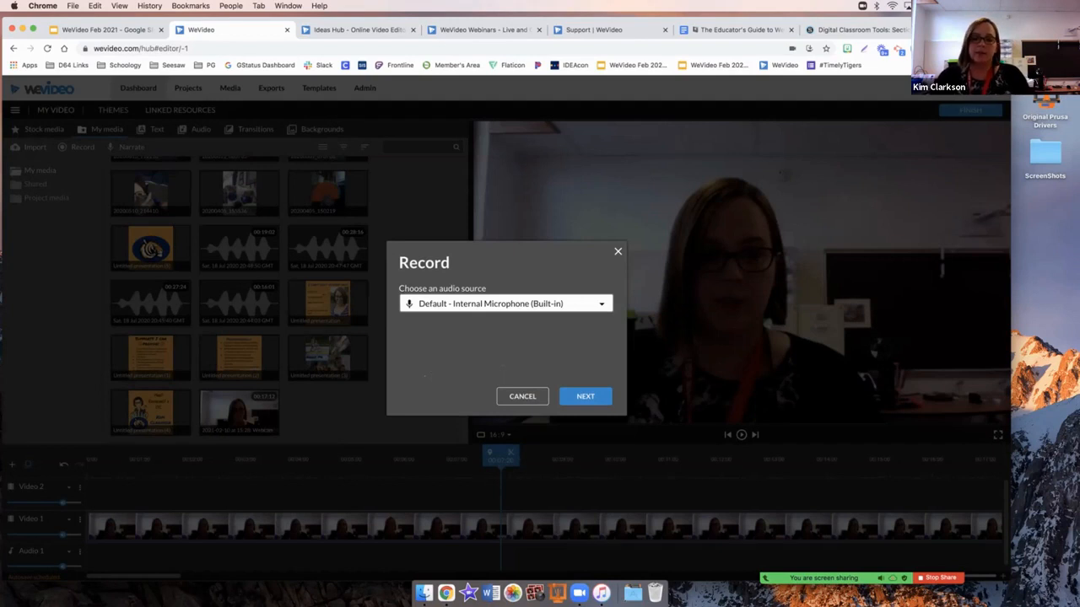
left_click(599, 303)
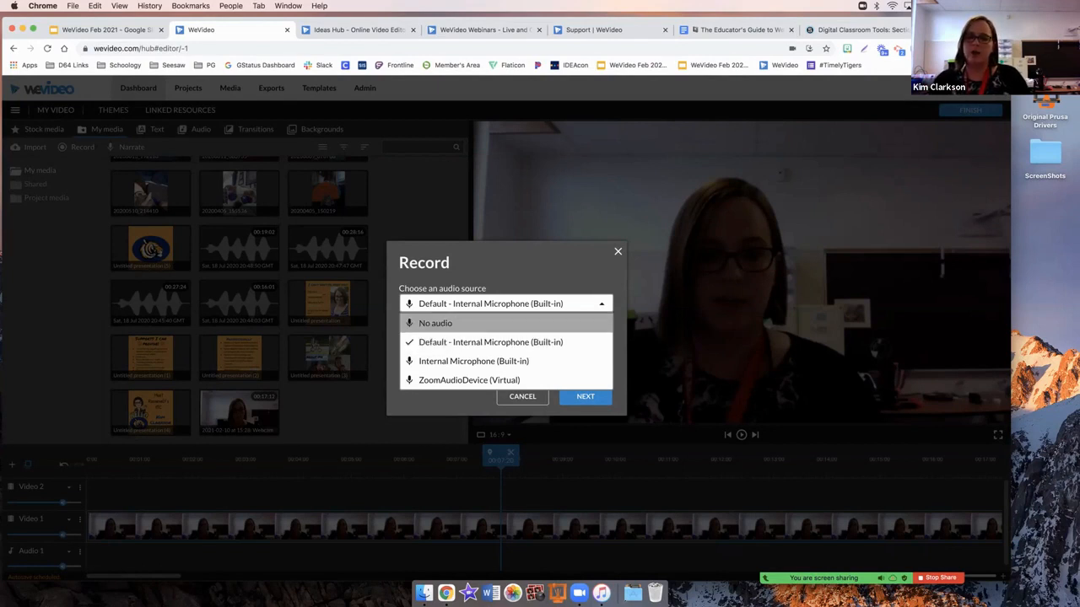
left_click(436, 323)
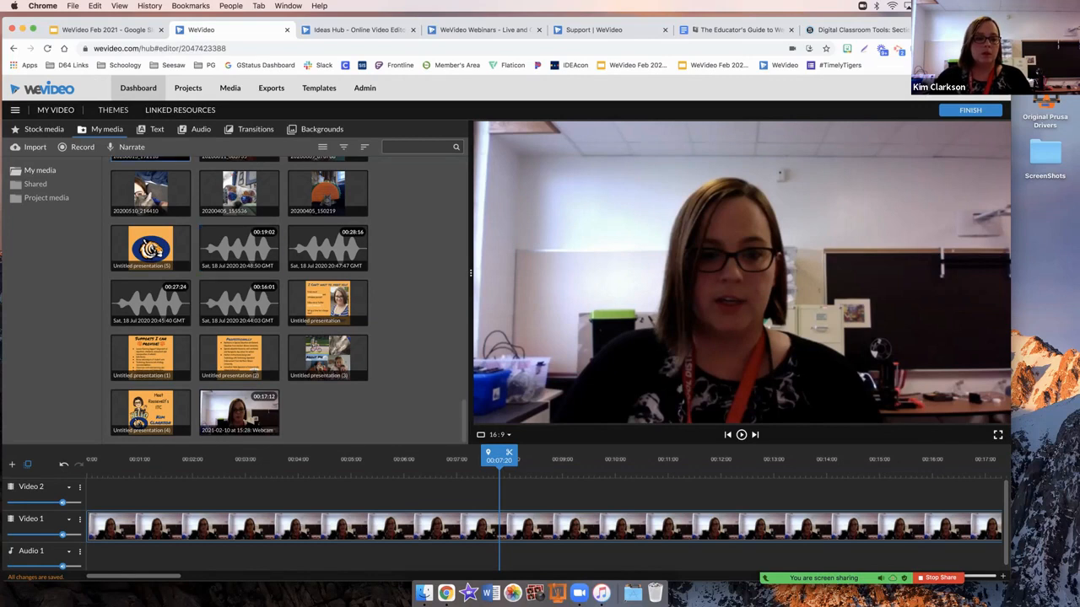
Step: Set up a new screen-only recording with Default - Internal Microphone (Built-in) as the audio source
left_click(81, 147)
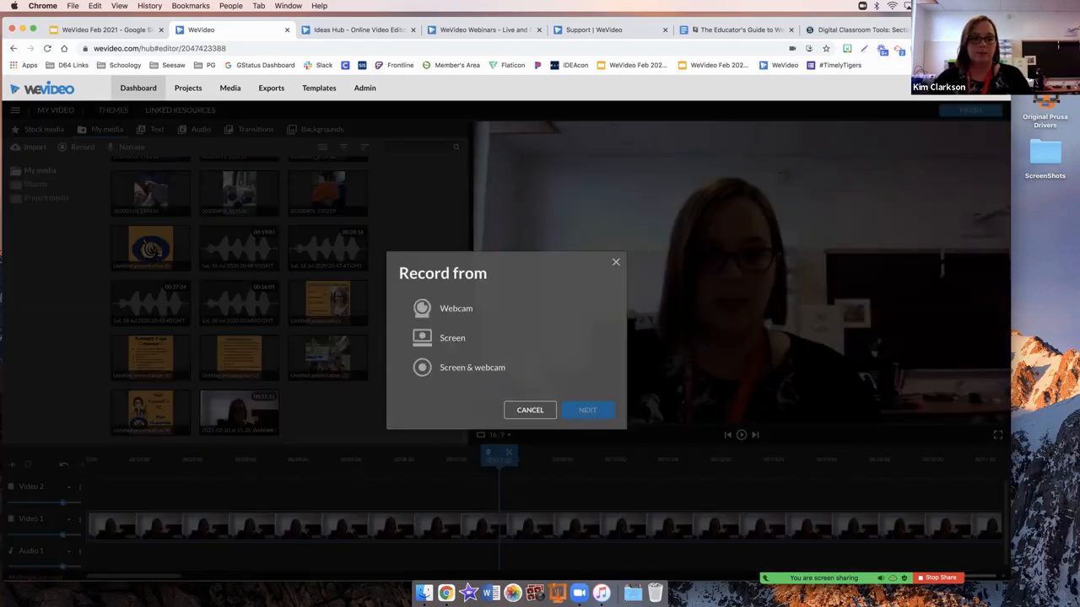
left_click(506, 338)
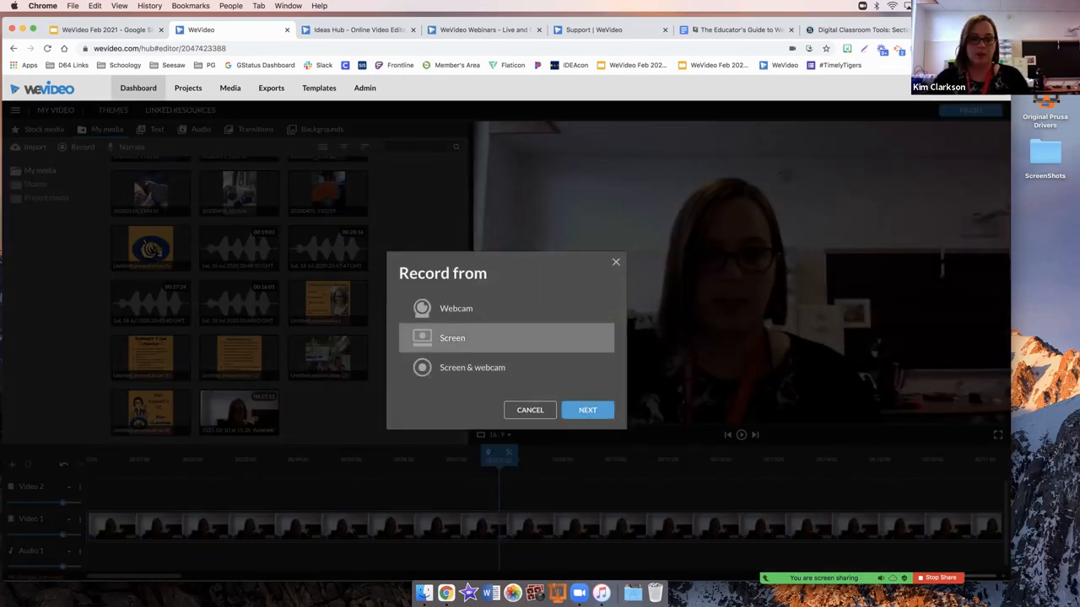
left_click(587, 410)
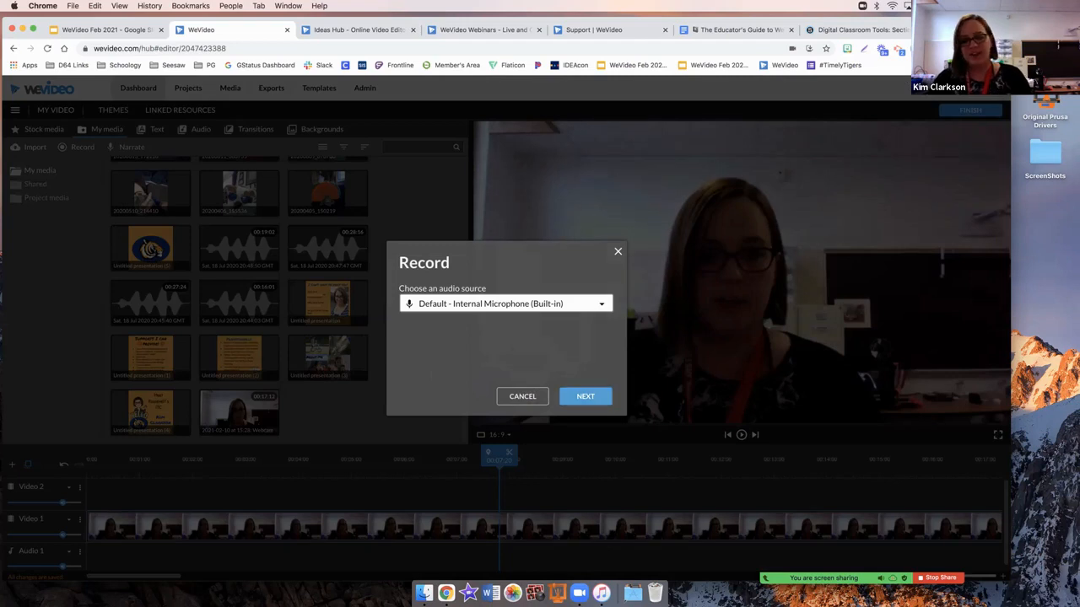
left_click(585, 396)
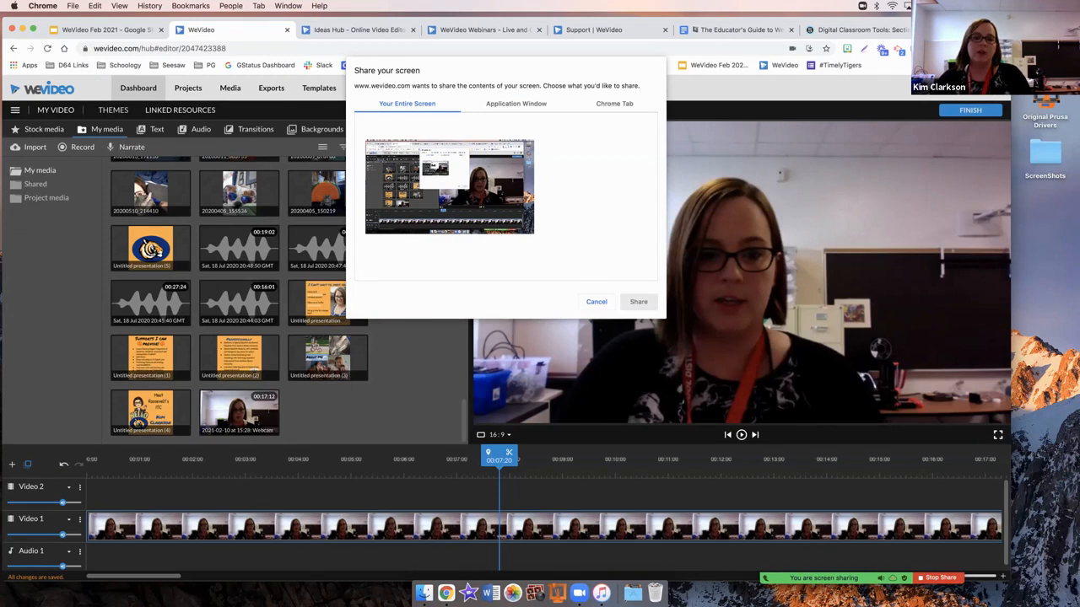
Step: Share the first WeVideo Chrome tab, record it for about 26 seconds, and save the screen clip
left_click(614, 104)
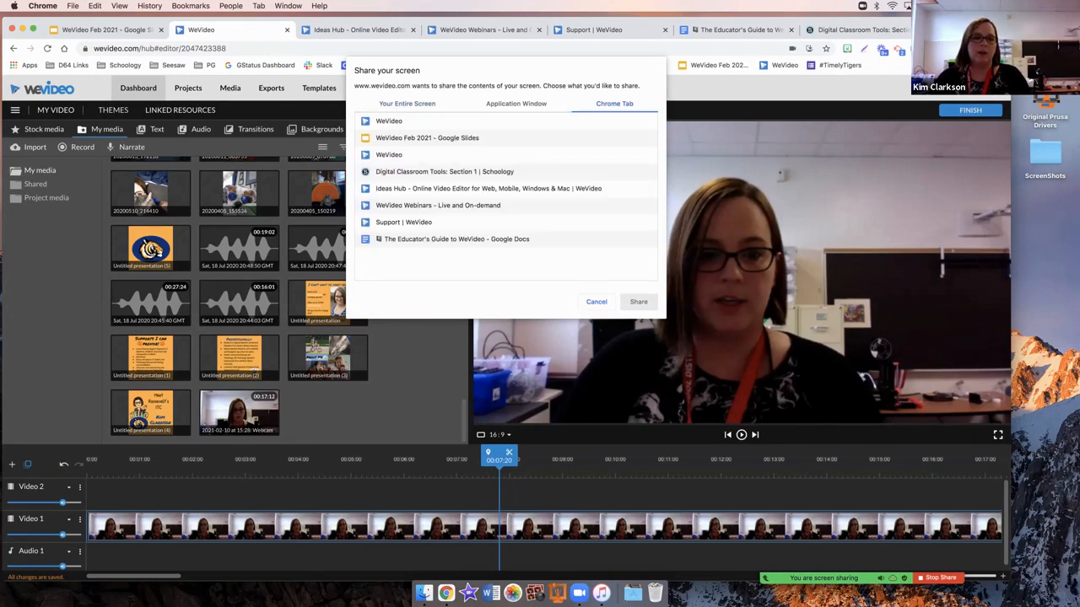
left_click(390, 121)
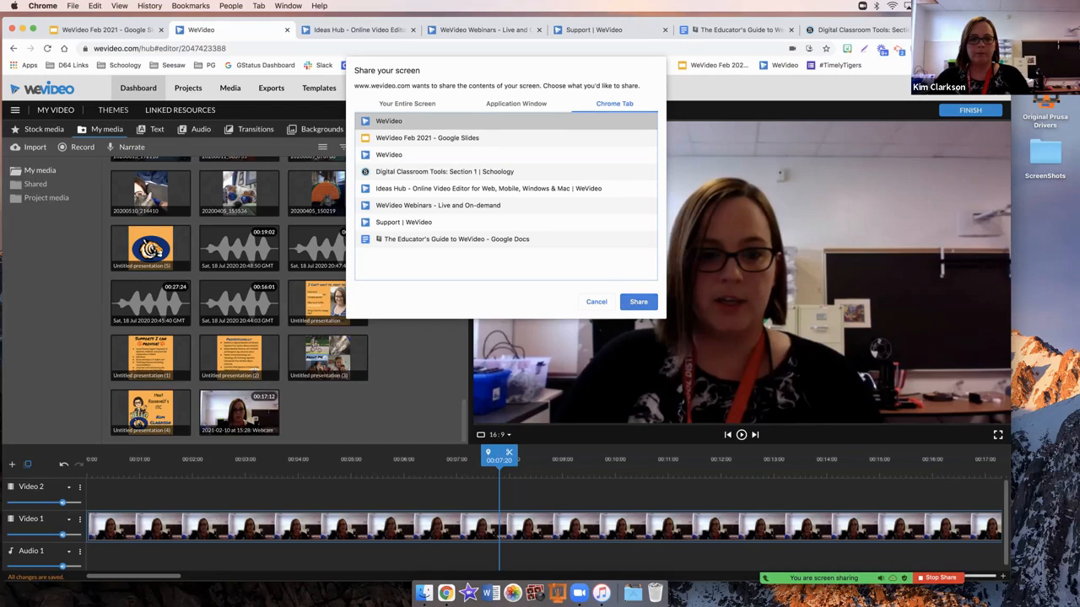
left_click(638, 302)
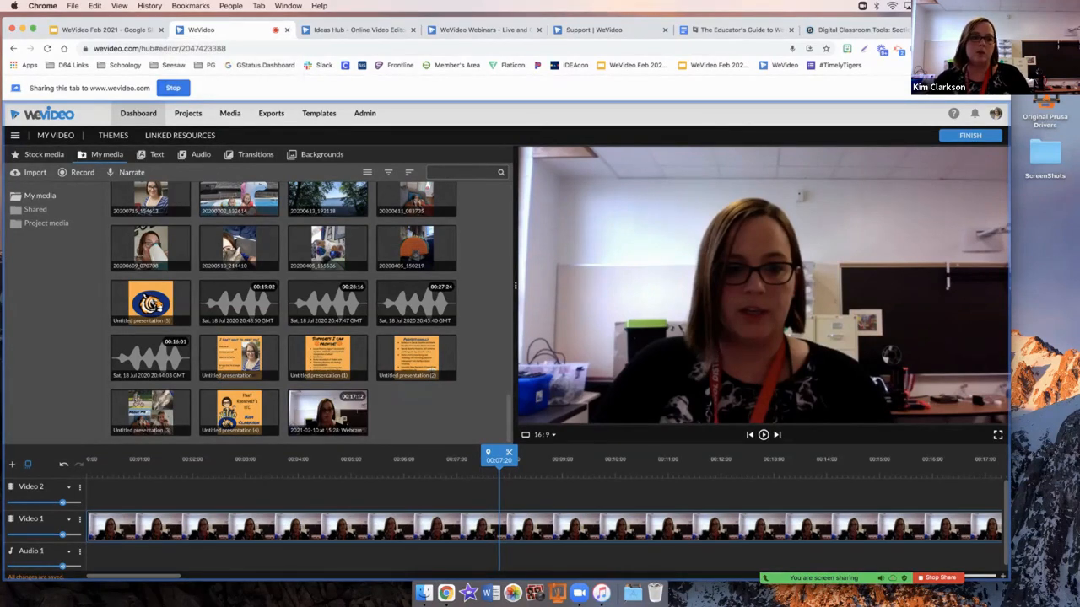
left_click(173, 88)
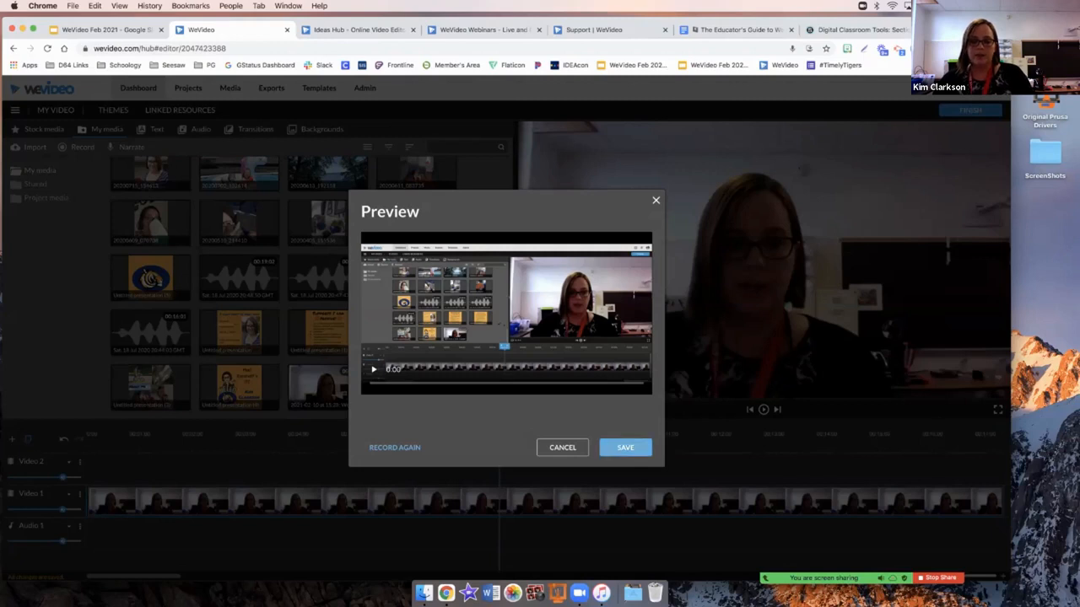
left_click(625, 448)
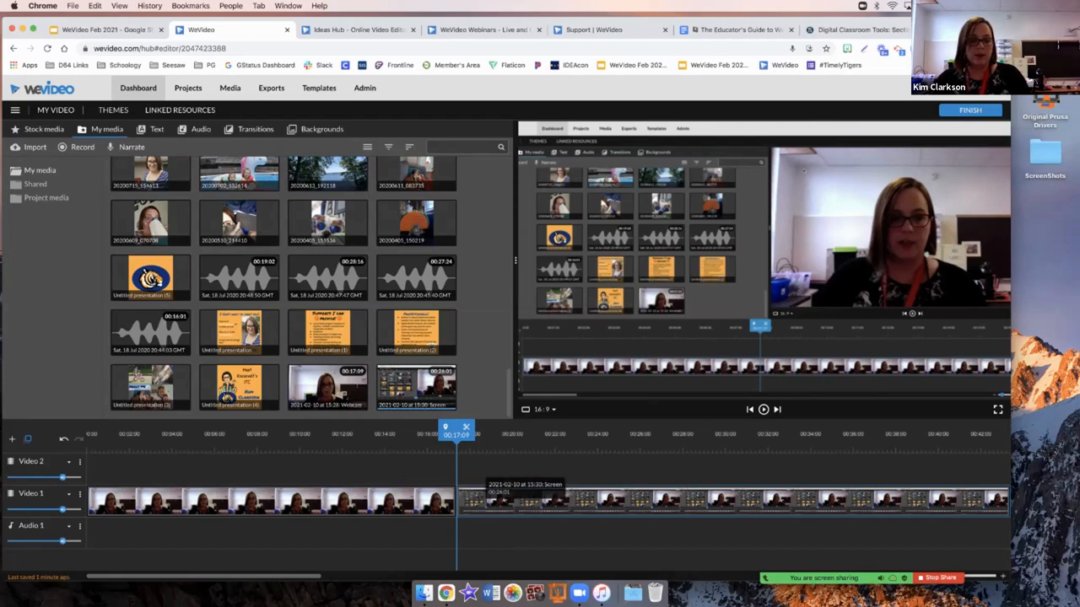
Step: Move the webcam clip from Video 1 up to Video 2 and the screen clip to the start of Video 1
left_click_drag(421, 501, 422, 469)
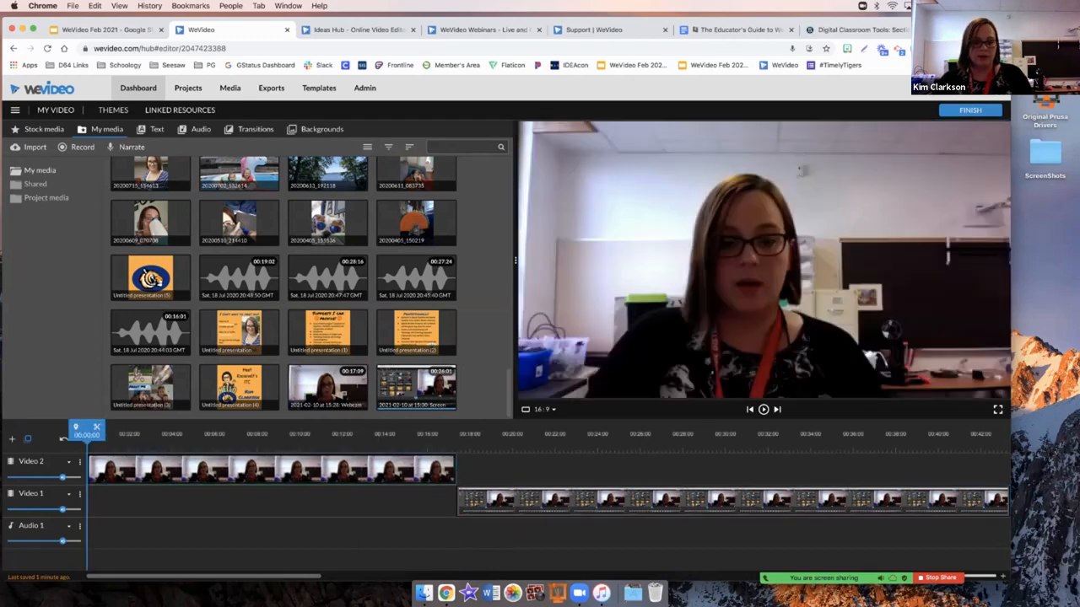
left_click_drag(472, 499, 103, 500)
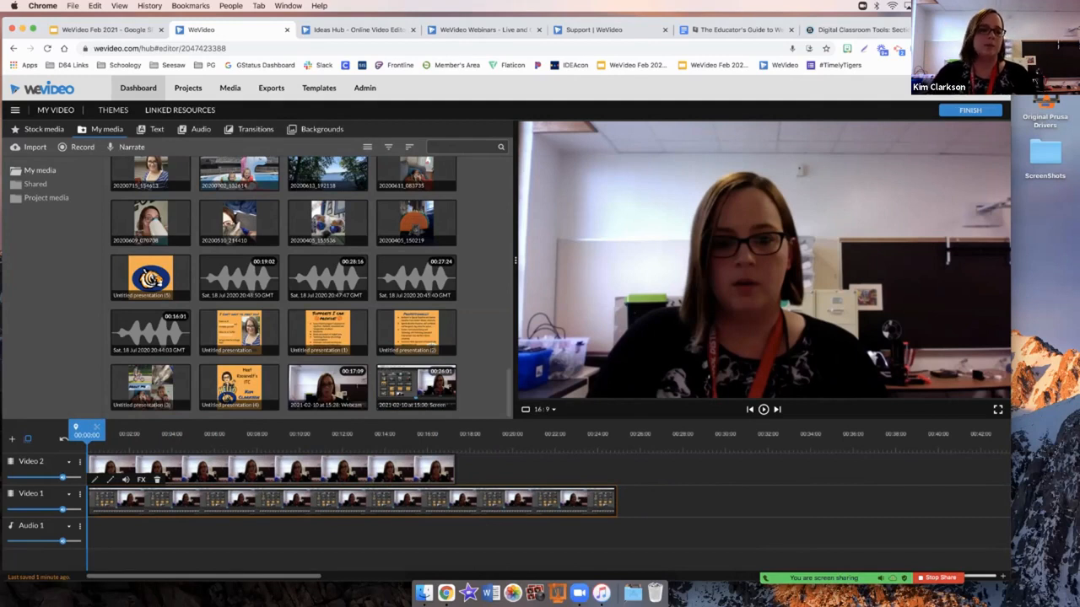
Step: Set up a Screen & webcam recording with the FaceTime HD Camera and the default internal microphone
left_click(81, 148)
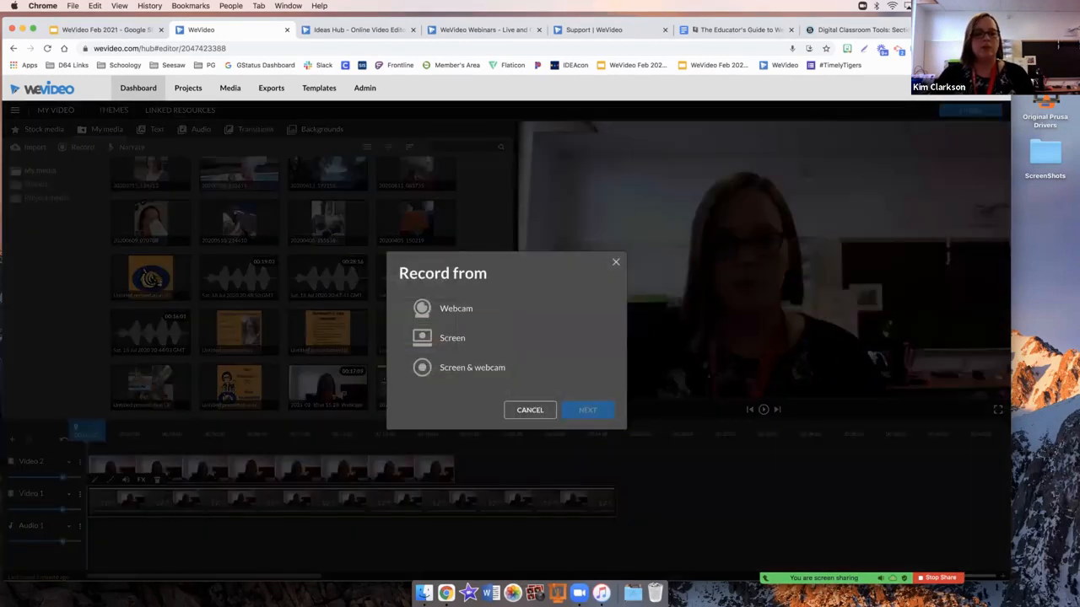
left_click(473, 368)
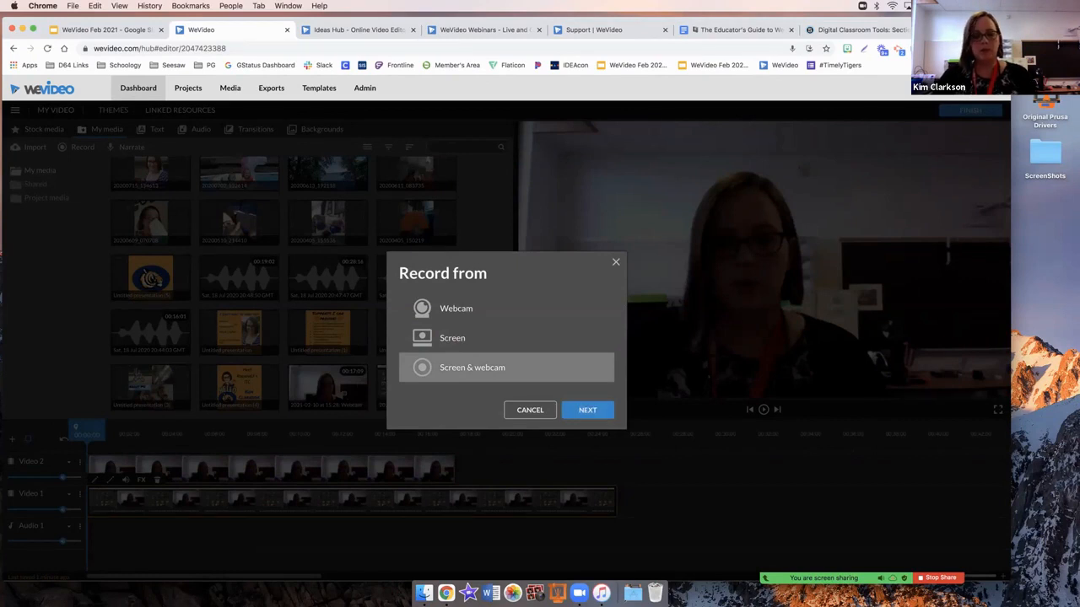
left_click(588, 410)
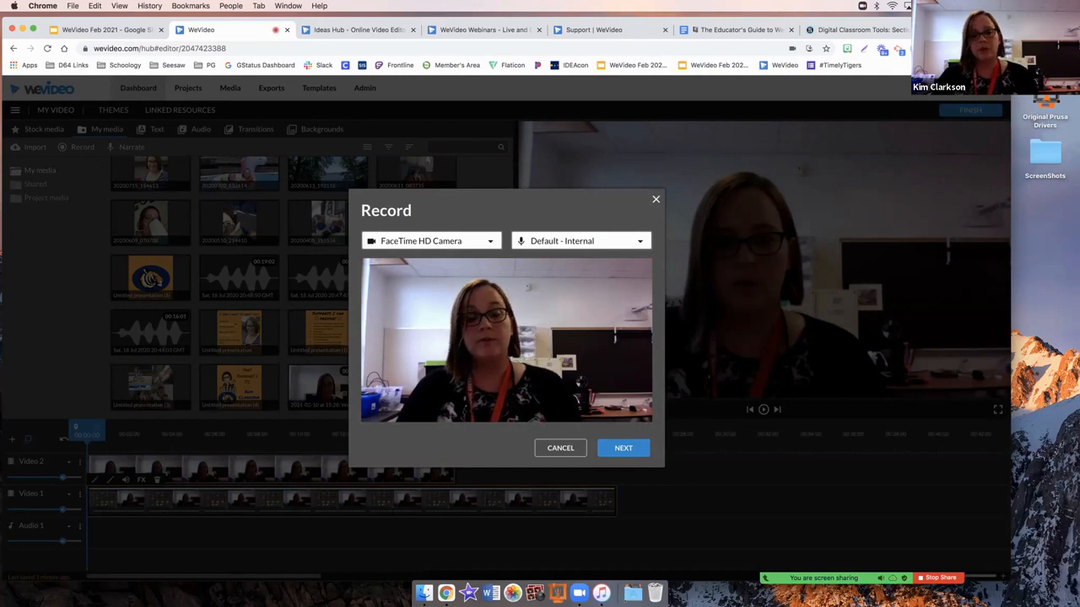
left_click(623, 448)
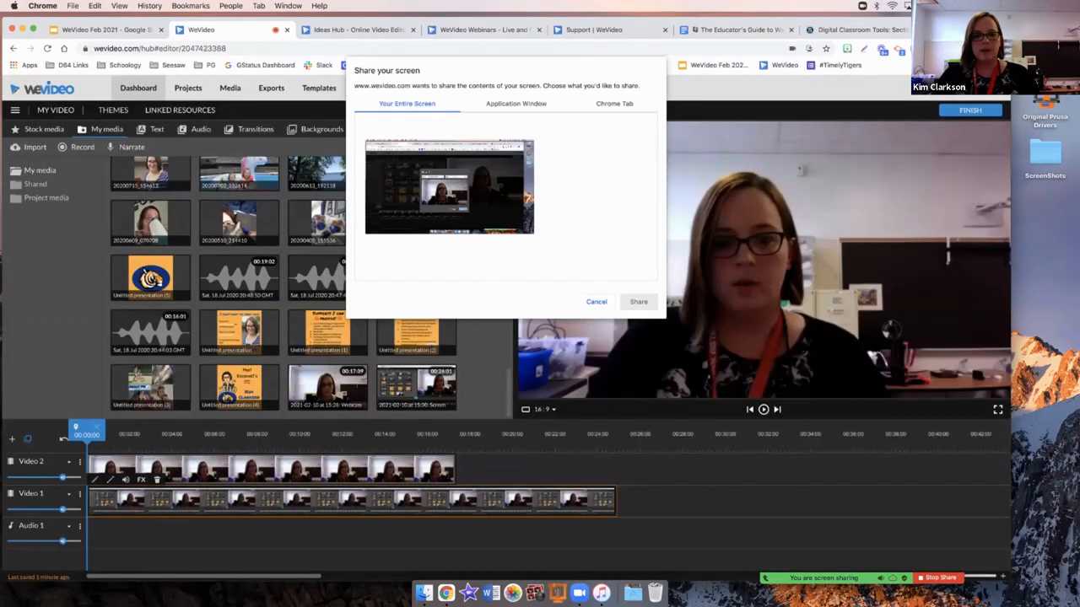
Step: Record the first WeVideo Chrome tab together with the webcam for about 14 seconds, save the clips, and preview them at 00:28:01
left_click(614, 104)
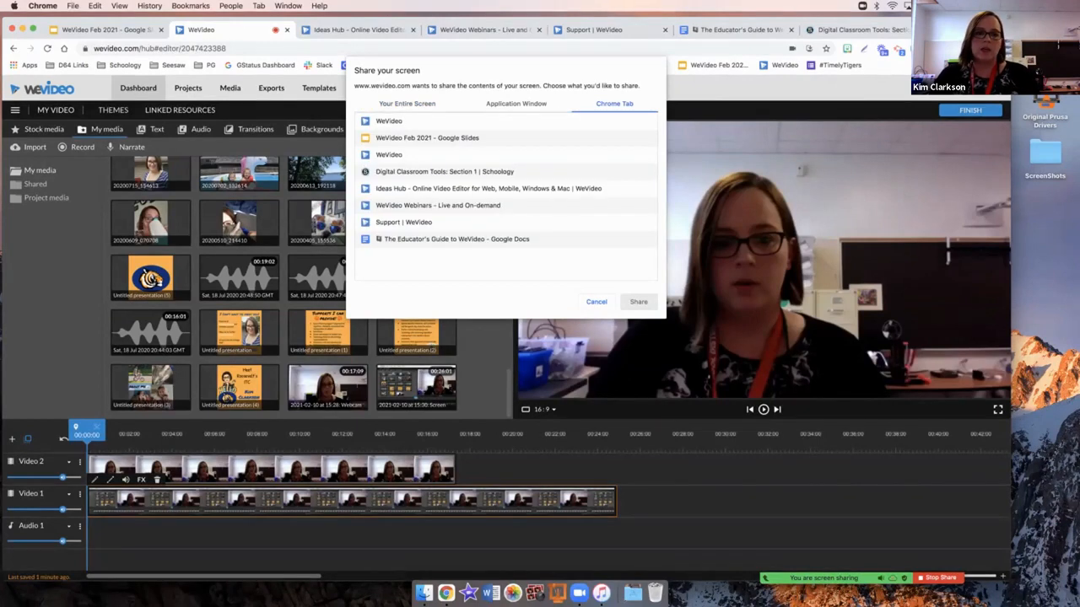
left_click(402, 122)
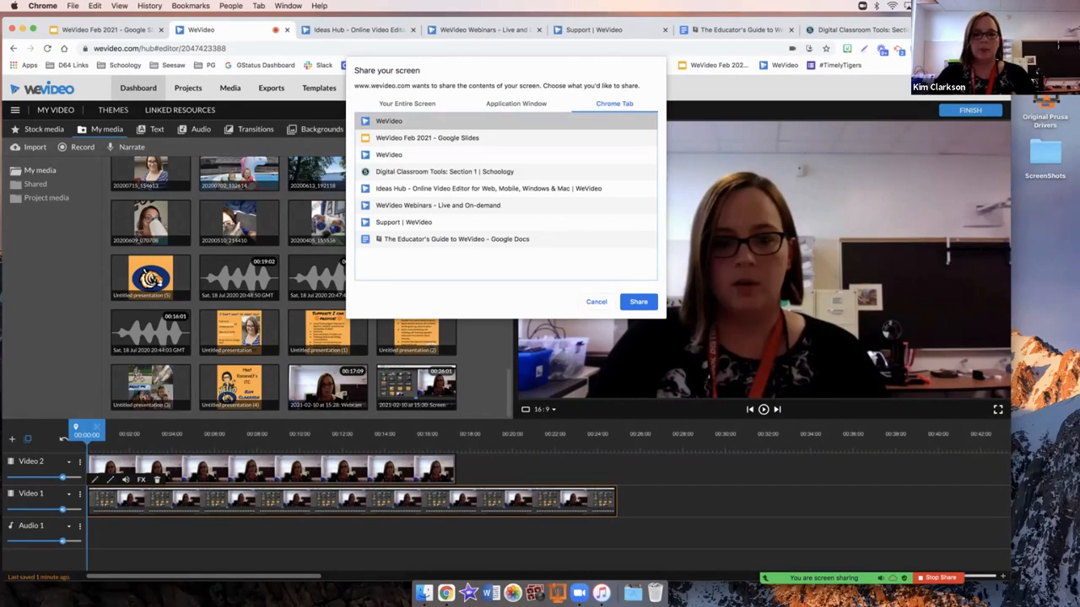
left_click(639, 302)
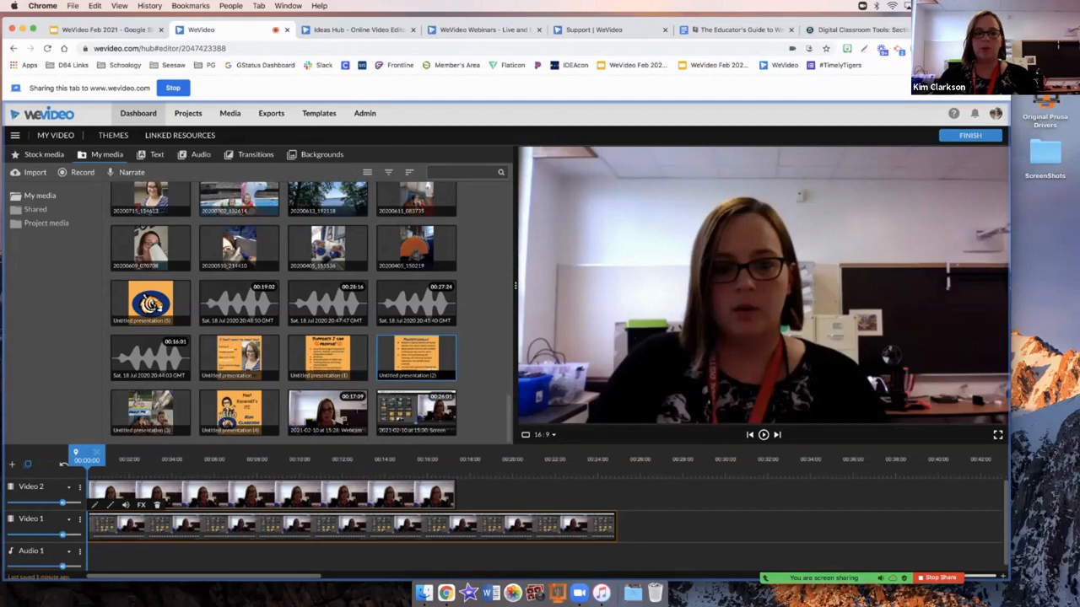
left_click(173, 88)
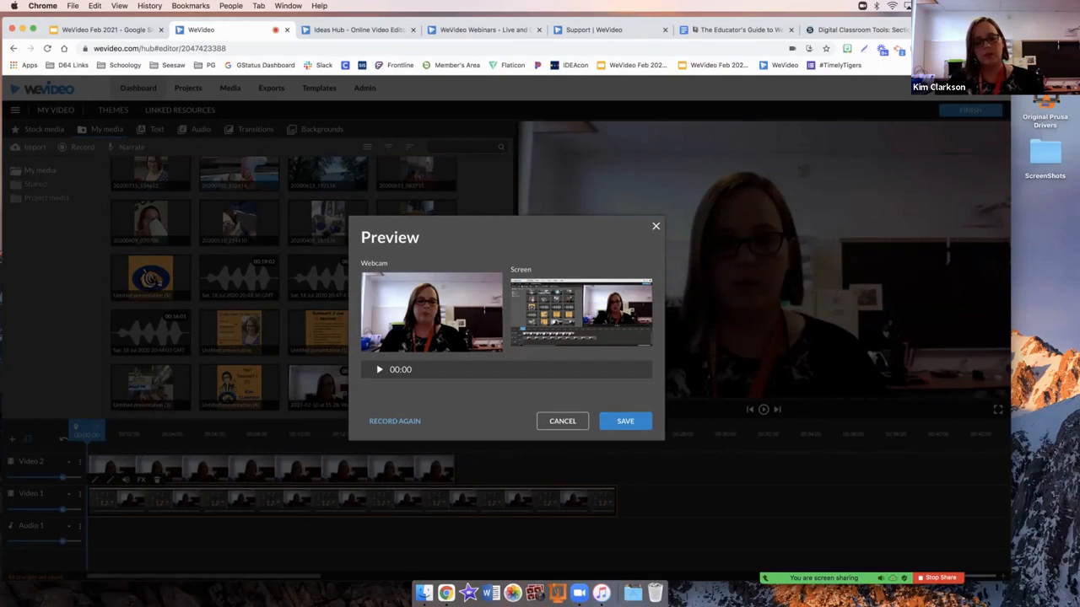
left_click(625, 421)
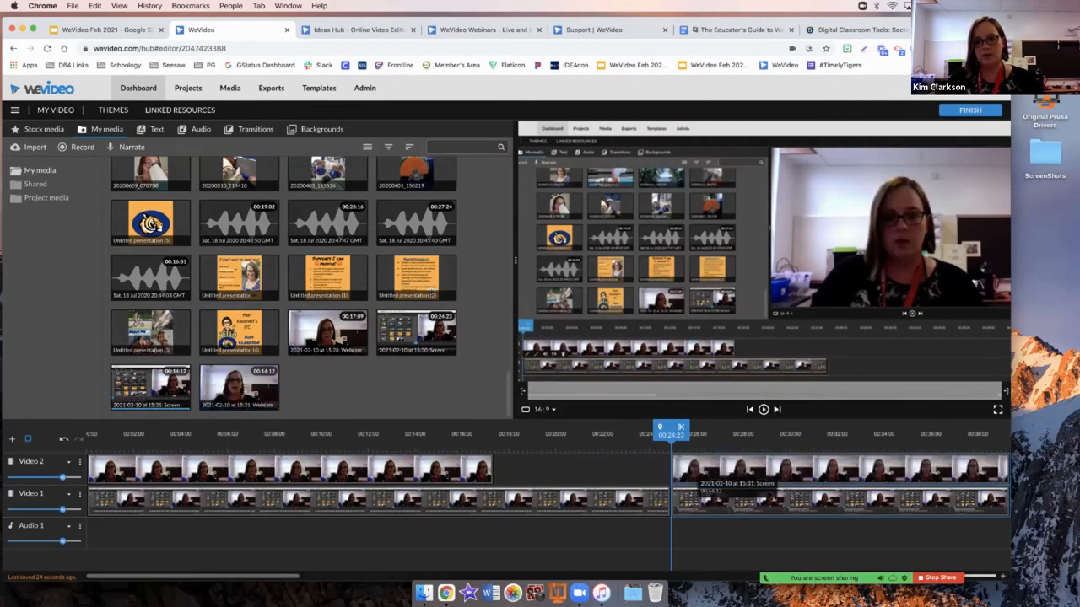
left_click_drag(672, 434, 744, 432)
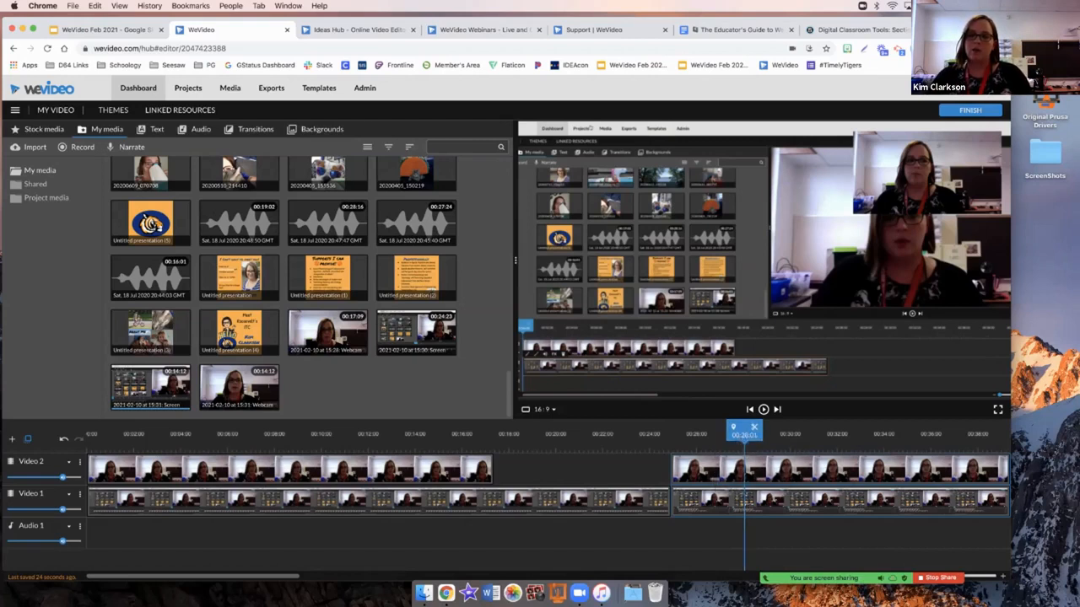
key("Delete")
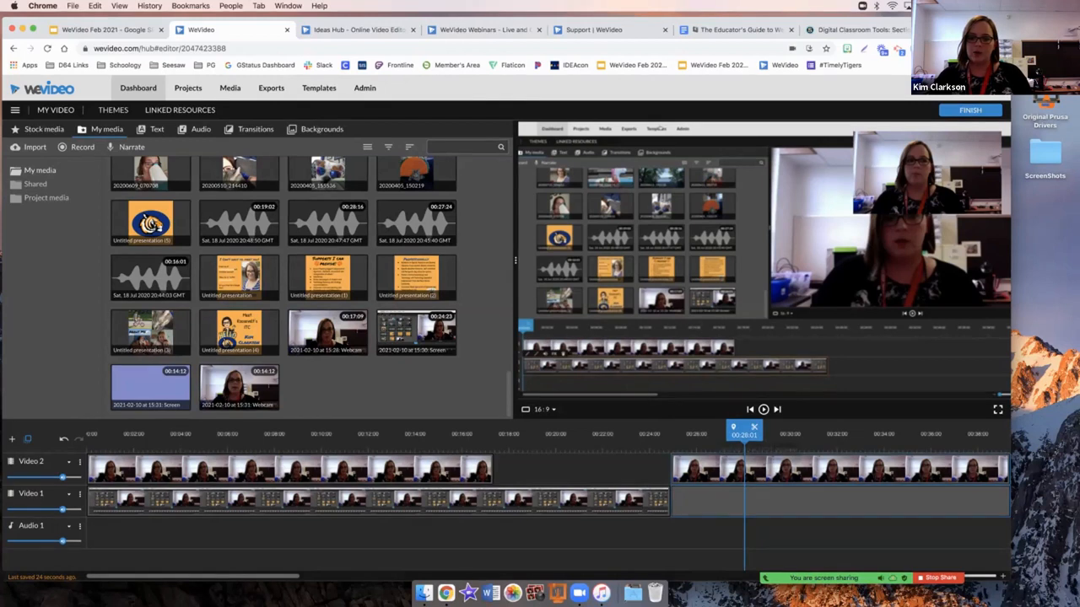
Step: Try different placements, scales and fits on the 15:31 webcam overlay, then save it at scale 0.12 and position X 228, Y 271
left_click(704, 469)
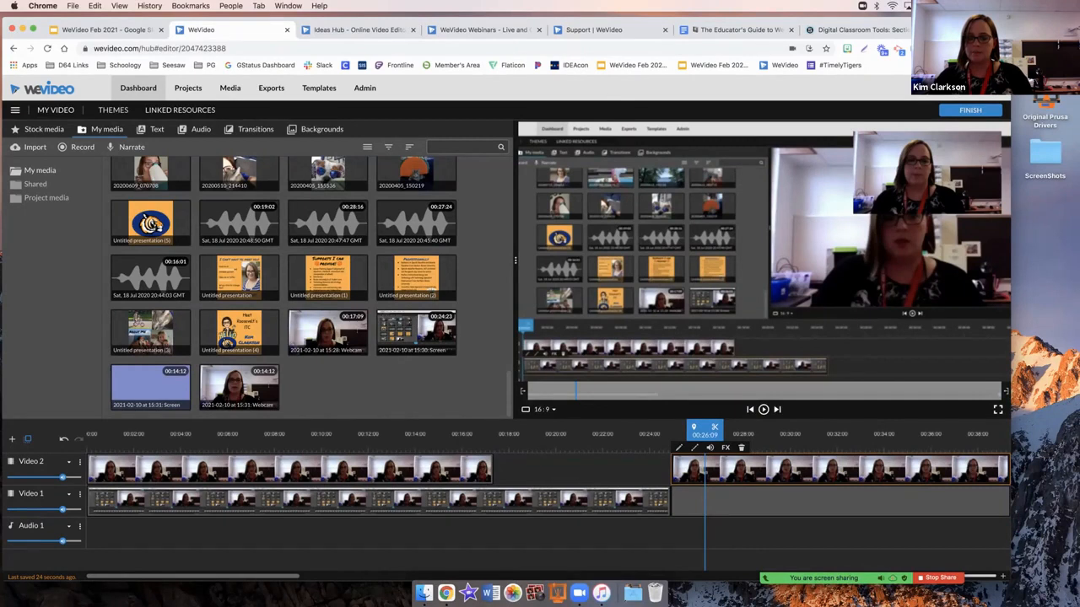
left_click(679, 448)
left_click_drag(986, 170, 662, 190)
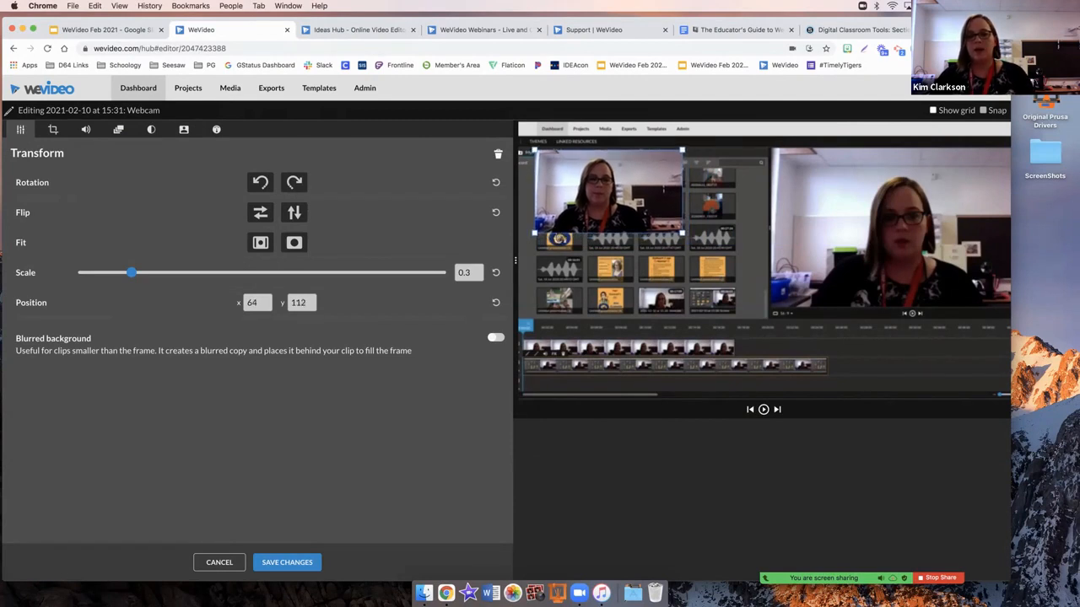
left_click_drag(130, 272, 183, 273)
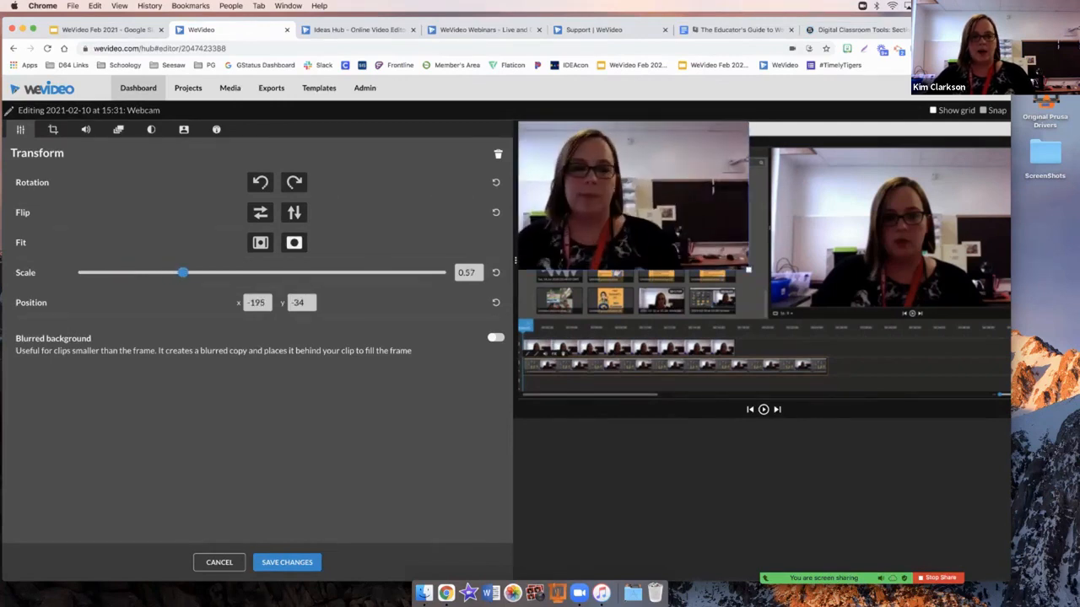
left_click(293, 242)
left_click(260, 242)
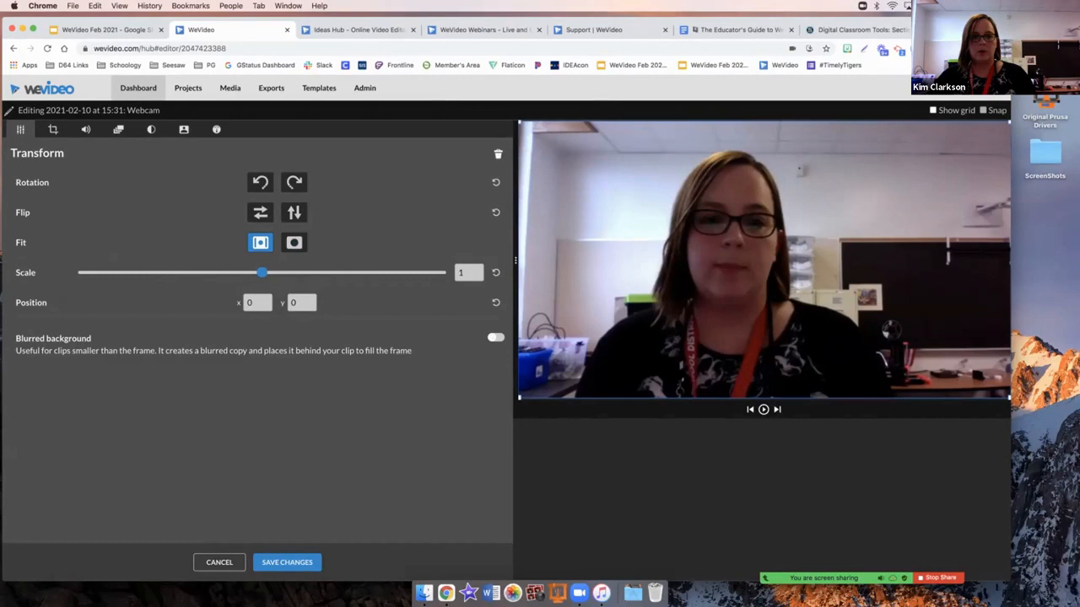
left_click_drag(262, 273, 97, 273)
left_click_drag(762, 259, 606, 208)
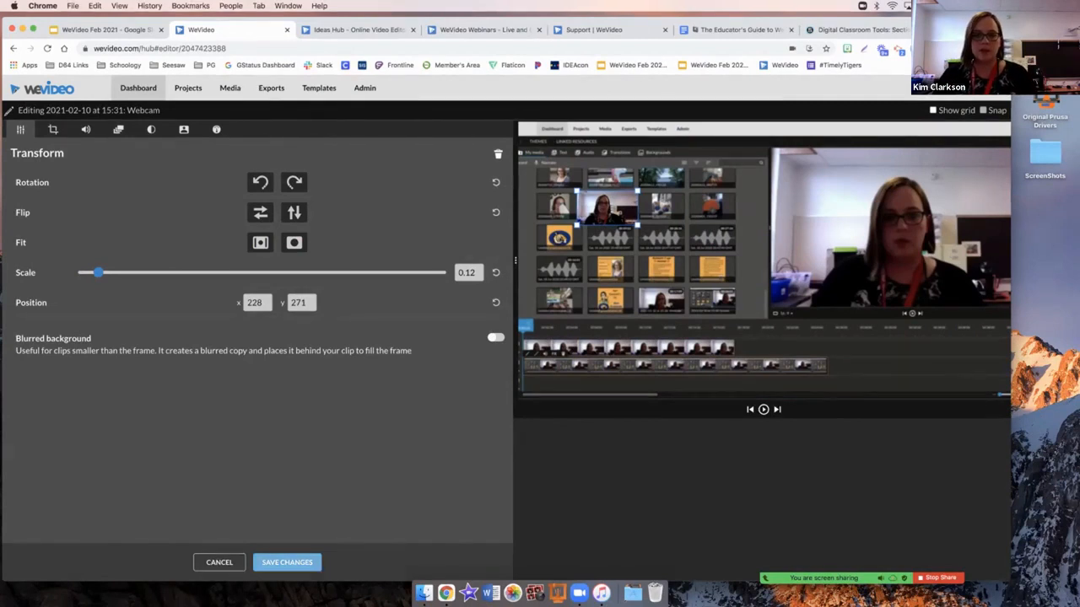
left_click(287, 562)
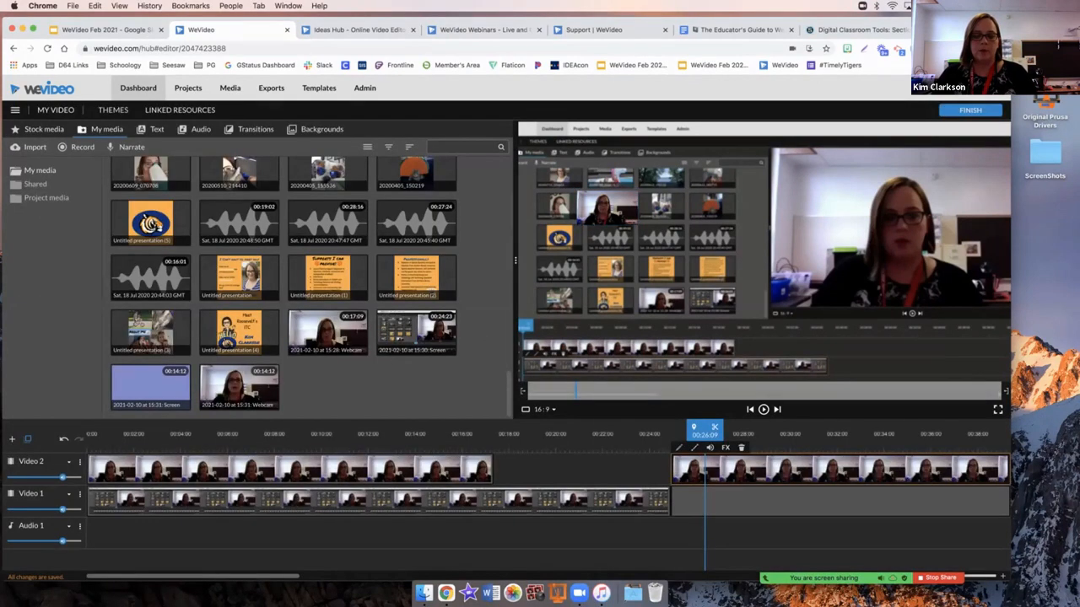
Step: Scale the 15:28 webcam clip on Video 2 to 0.47, position it at X 31, Y 58, and save the changes
left_click_drag(705, 430, 282, 430)
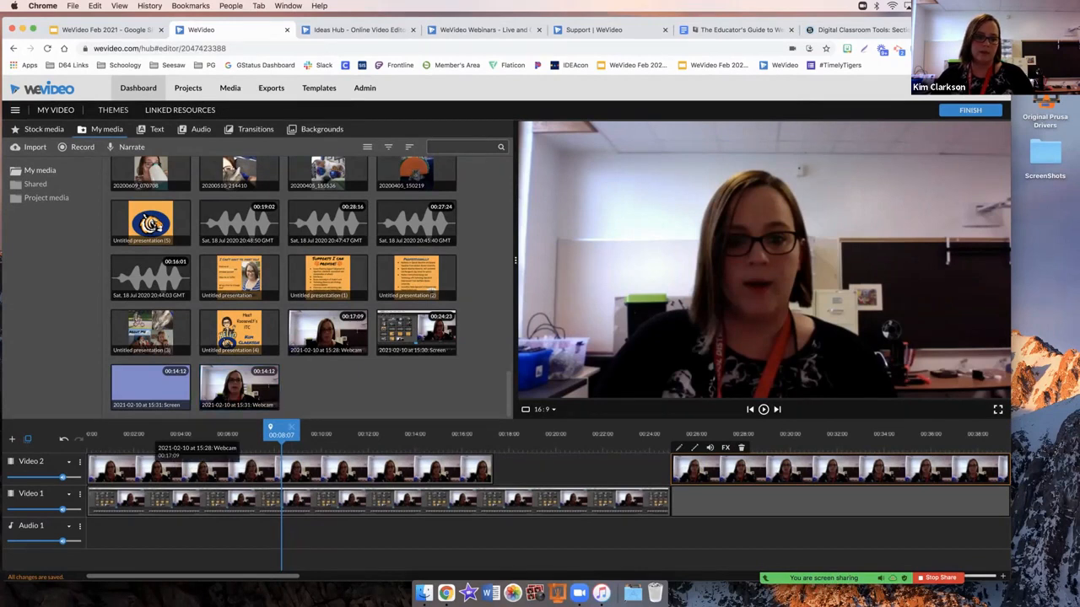
left_click(152, 469)
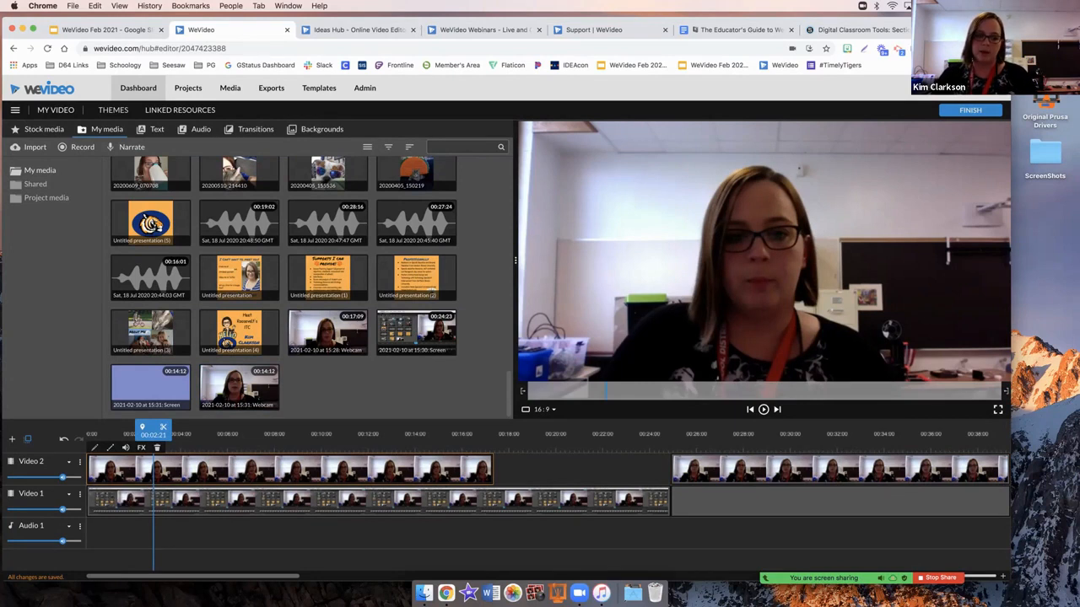
left_click(94, 447)
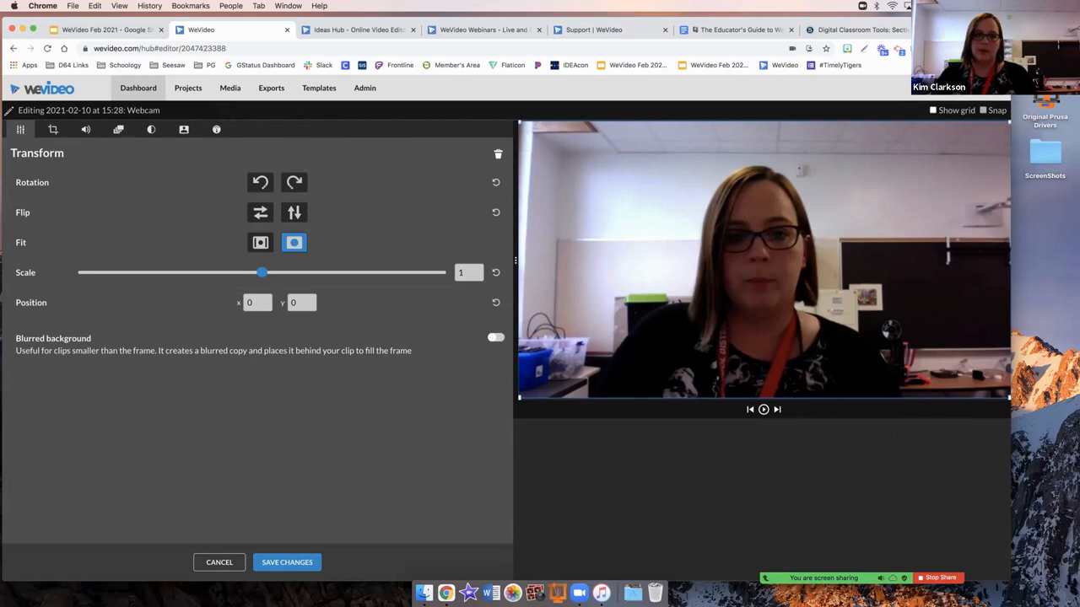
left_click_drag(262, 273, 169, 273)
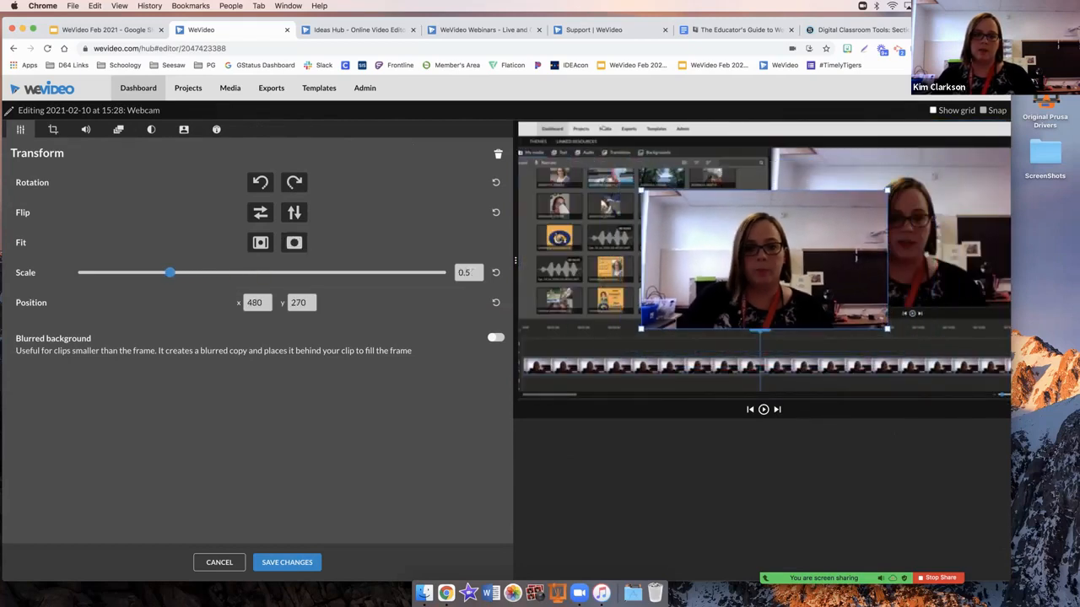
left_click_drag(855, 257, 748, 215)
left_click_drag(168, 273, 162, 272)
left_click_drag(743, 214, 728, 196)
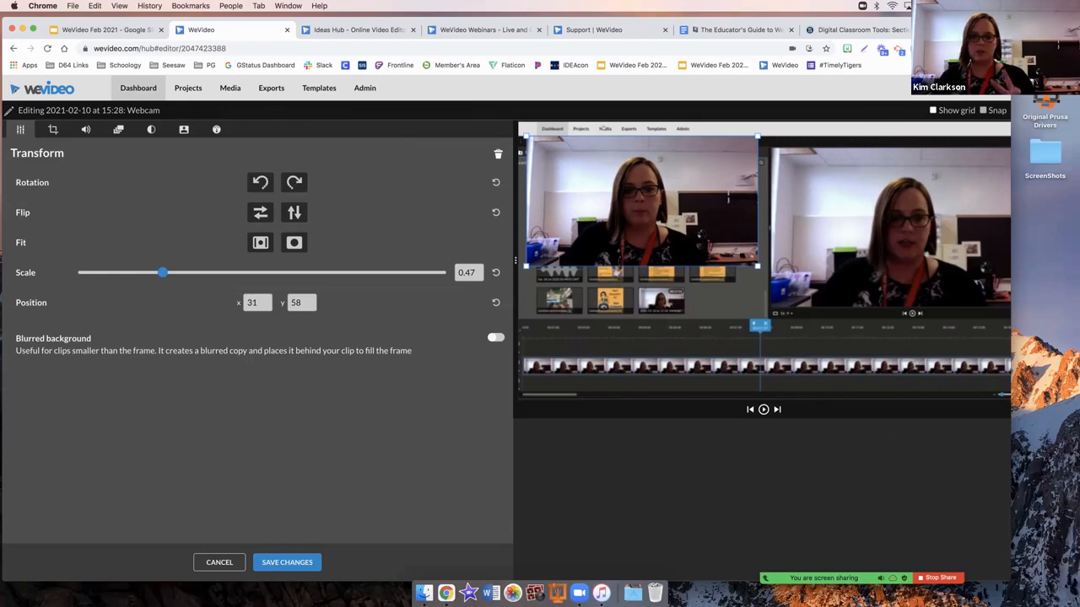
left_click(286, 561)
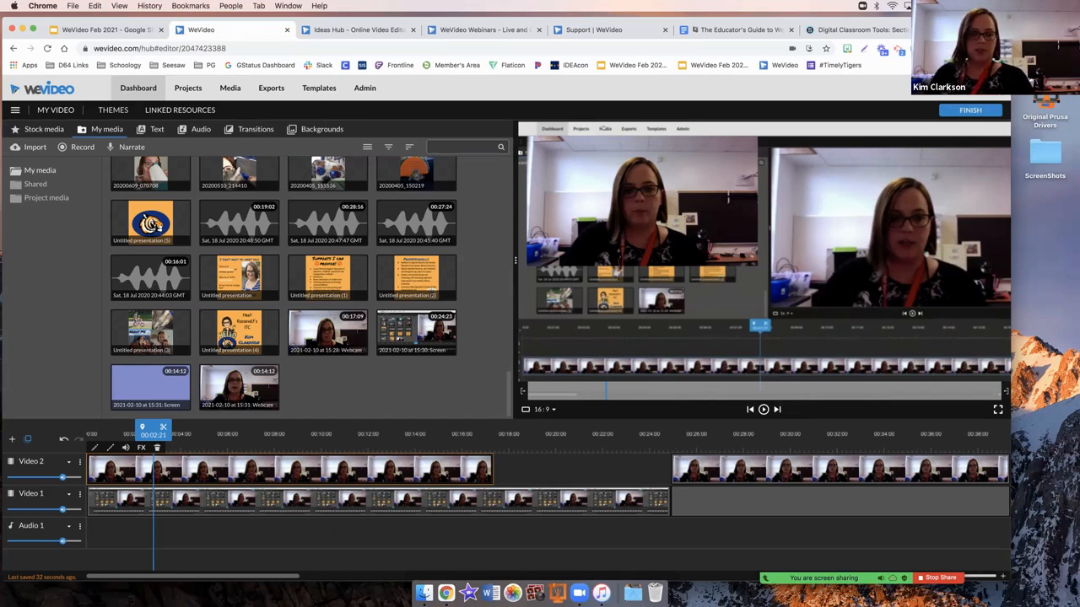
Step: Delete the 15:28 webcam clip from Video 2 and the 15:30 screen clip from Video 1
key("Delete")
left_click(451, 503)
key("Delete")
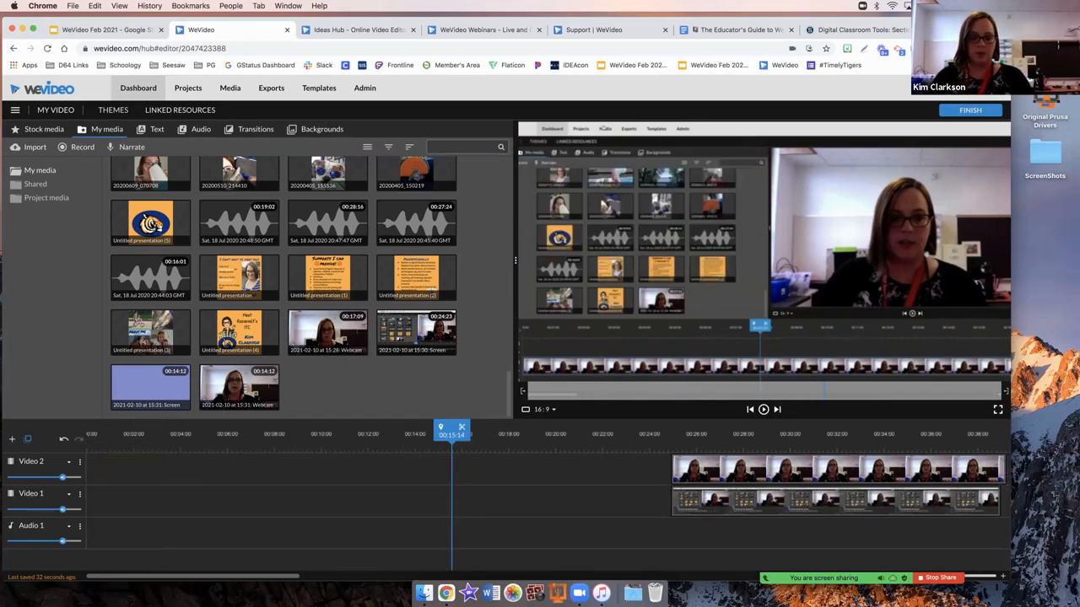
Step: Move the 15:31 webcam clip on Video 2 and the 15:31 screen clip on Video 1 to the start of the timeline
left_click_drag(690, 469, 112, 469)
left_click_drag(759, 501, 144, 469)
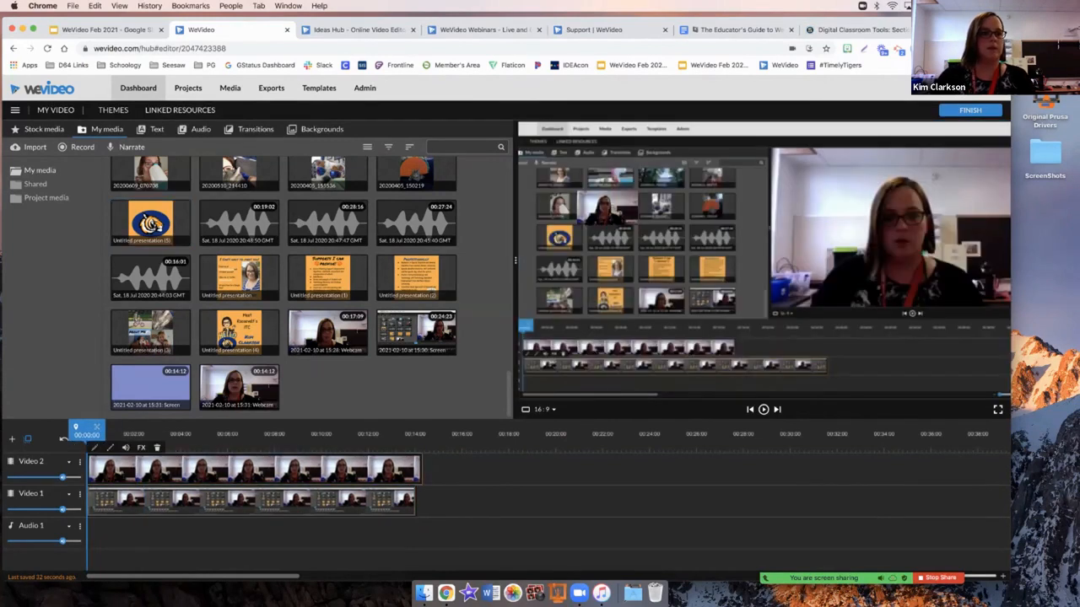
Step: Switch to the Google Slides presentation and show the Adding Media slide
left_click(121, 29)
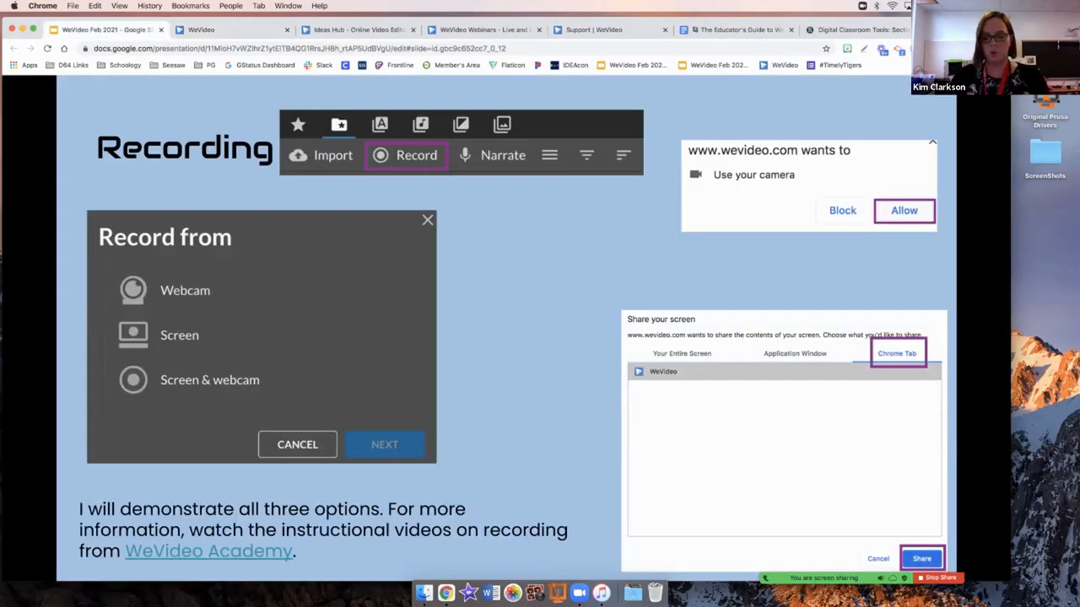
key("Right")
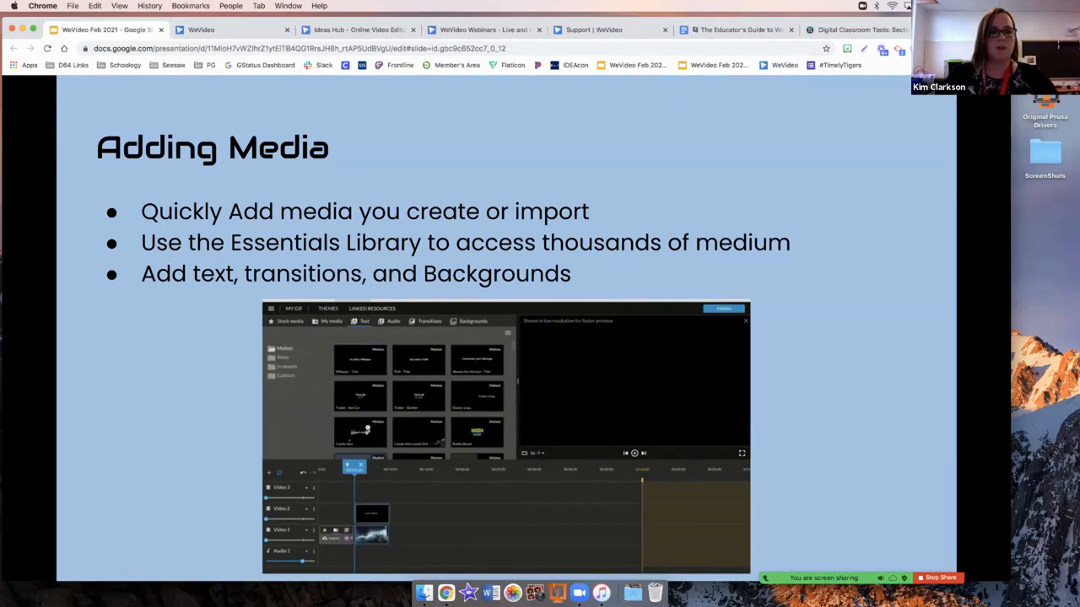
Step: Back in WeVideo, add the cat-in-taco photo and the dog-with-sunglasses photo from My media to Video 2 after the webcam clip
left_click(211, 30)
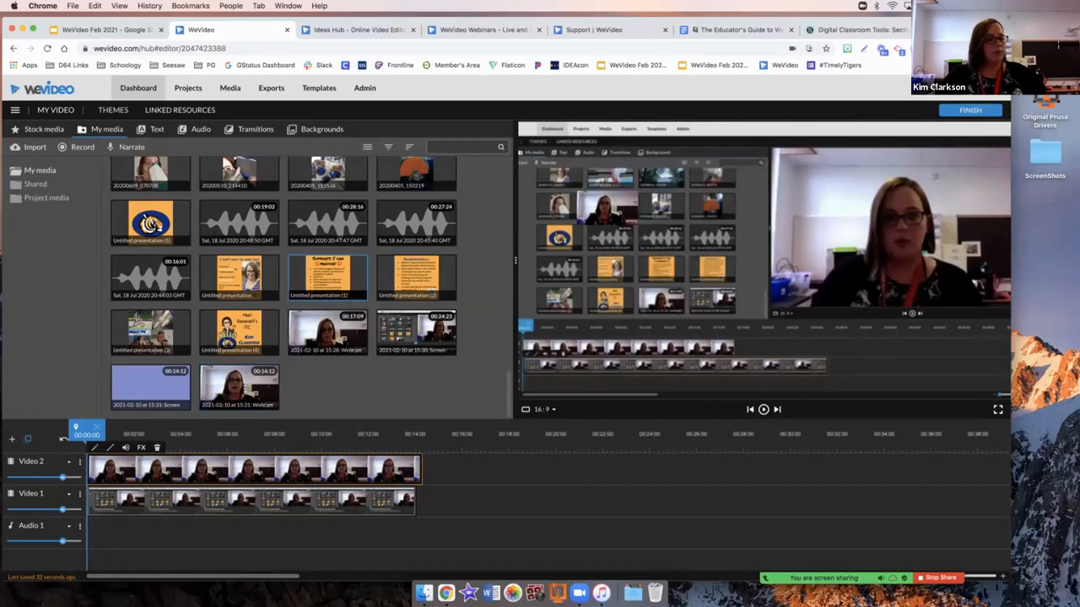
scroll(327, 286, "up", 3)
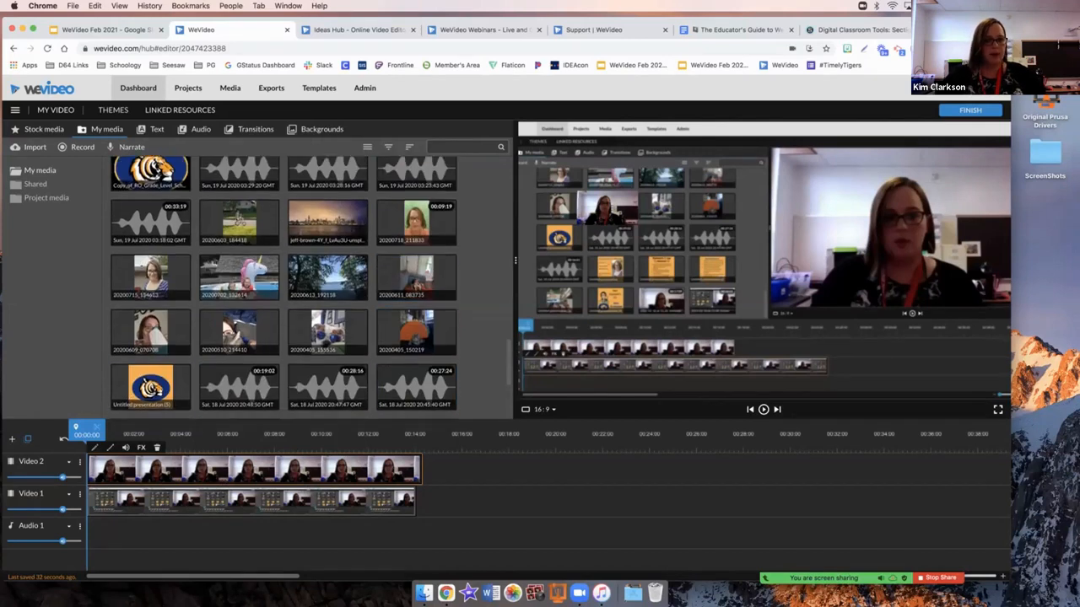
left_click_drag(415, 312, 434, 468)
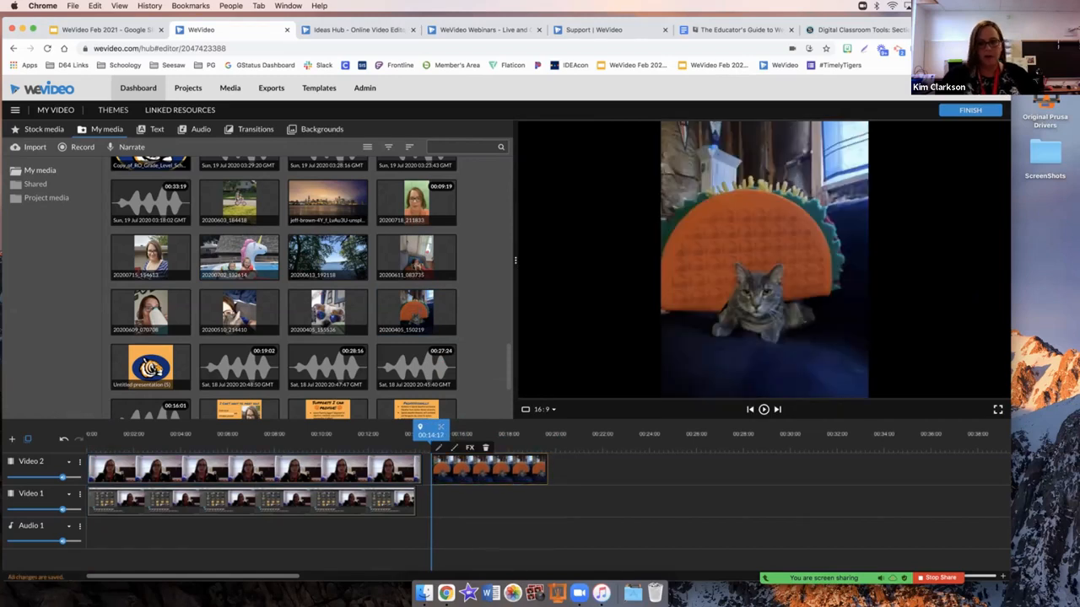
left_click_drag(327, 312, 614, 469)
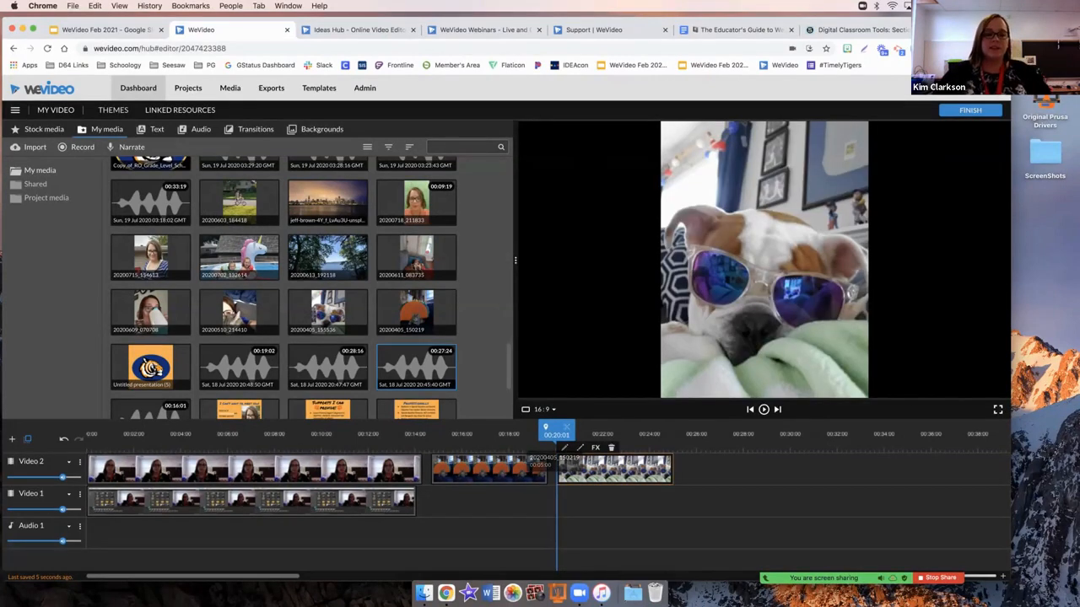
Step: Search the stock media library for "cats"
scroll(240, 258, "up", 1)
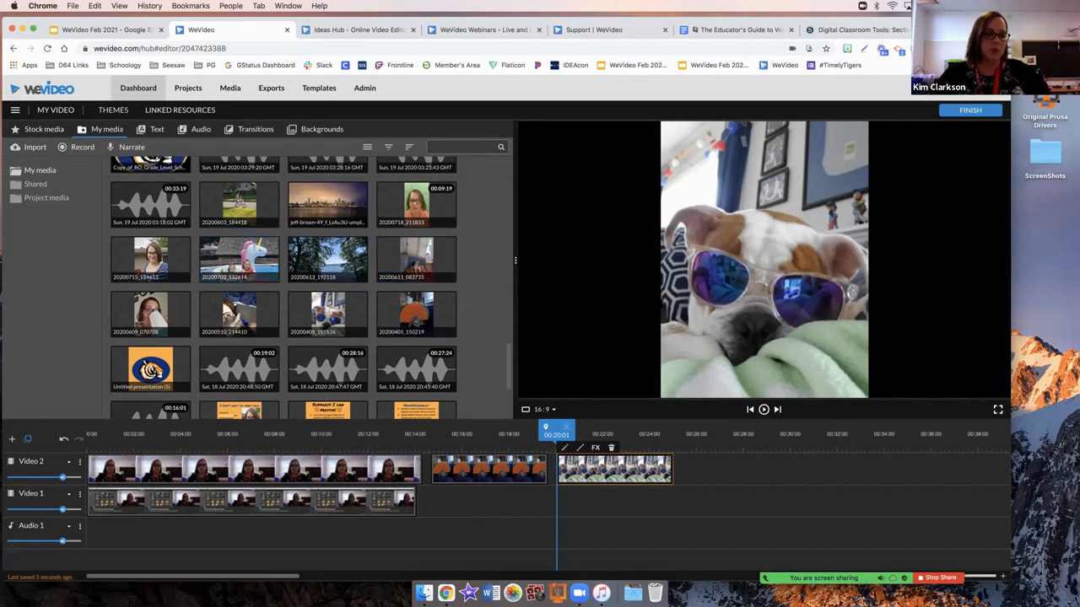
scroll(284, 288, "up", 1)
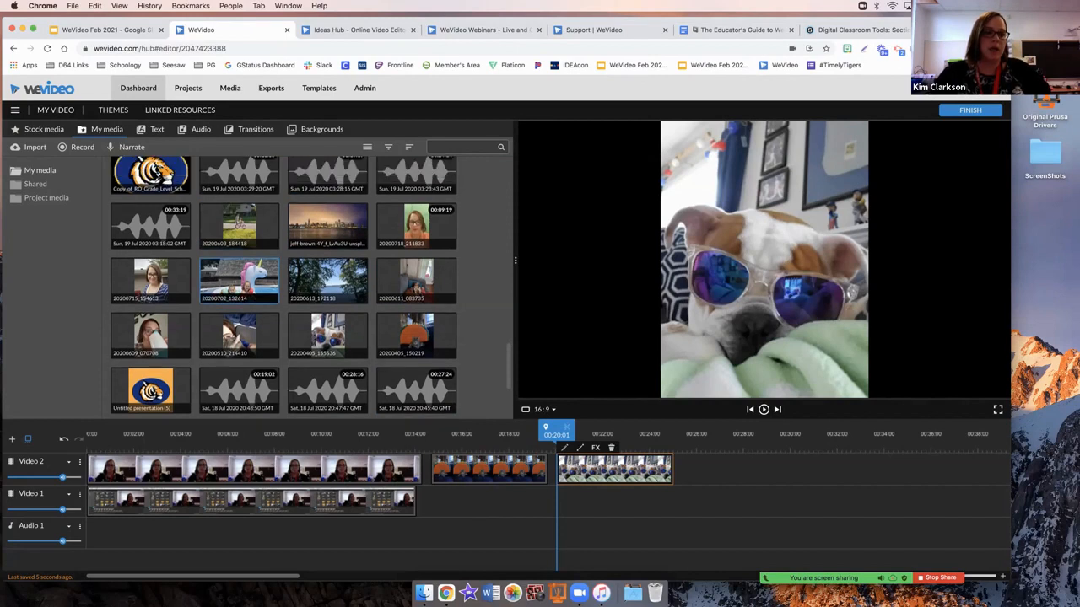
scroll(239, 278, "up", 3)
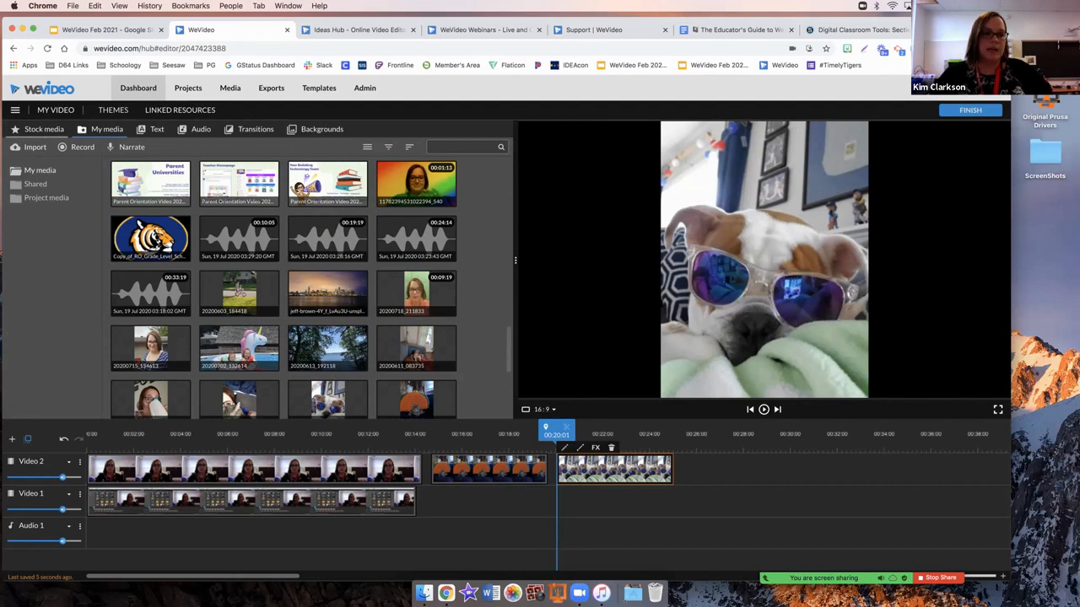
left_click(42, 130)
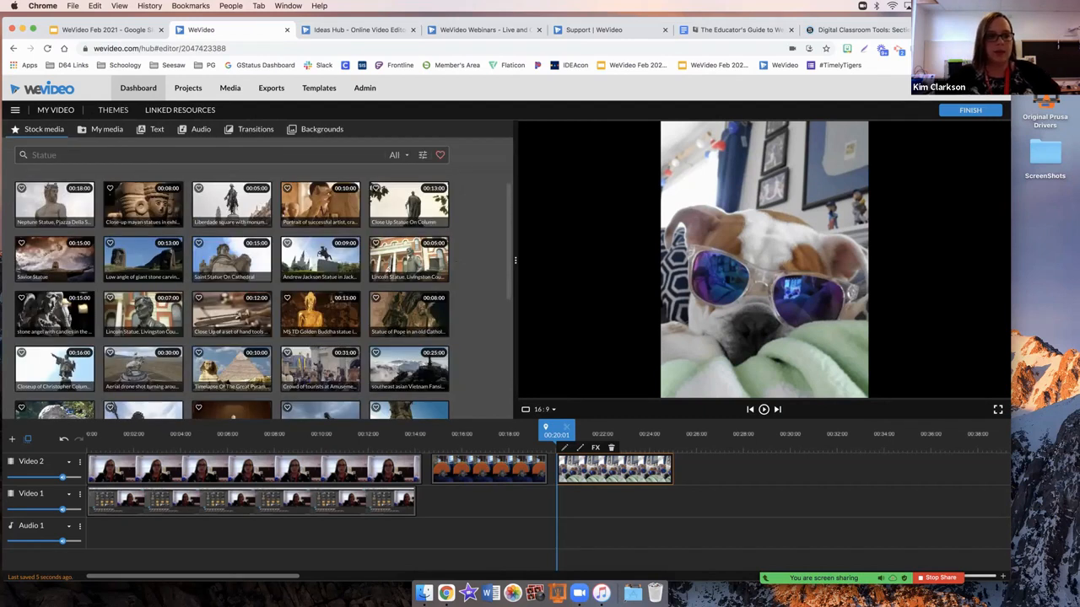
left_click(44, 155)
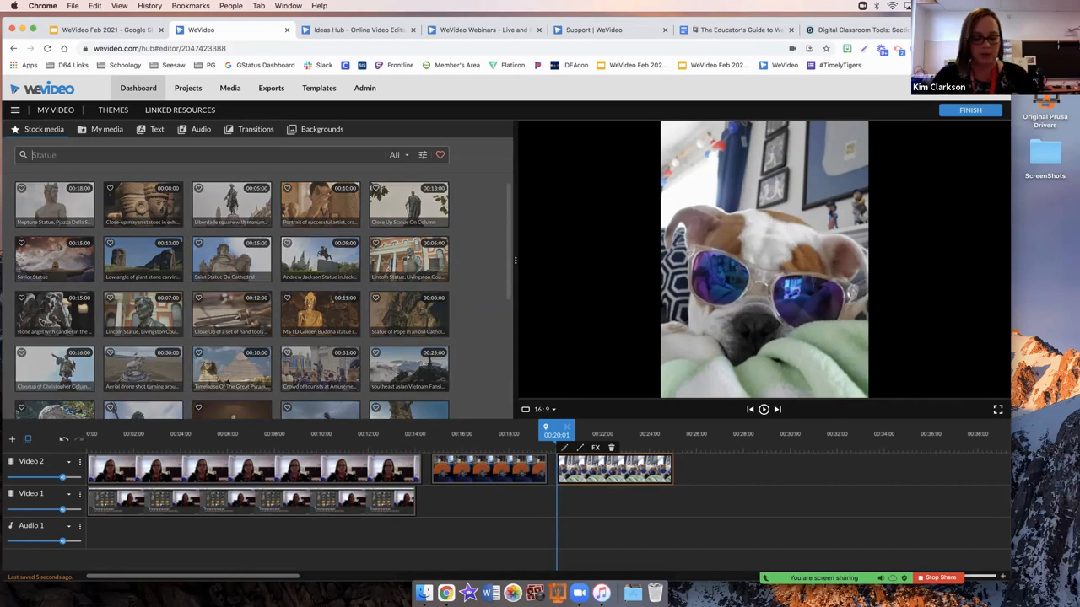
type("cat")
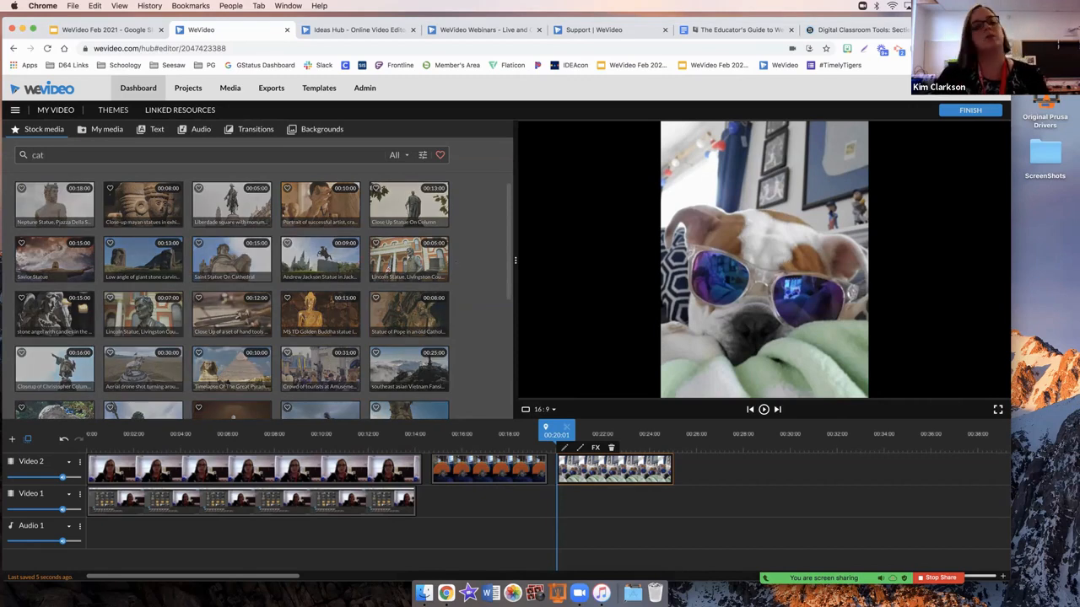
type("s")
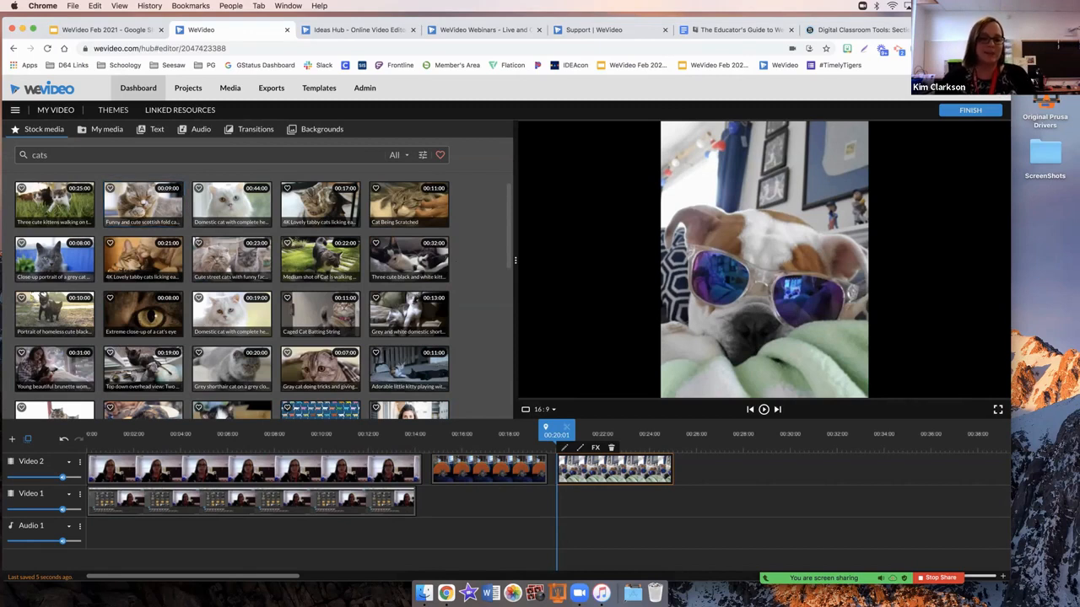
Step: Browse the cat videos, images and sounds in the search results and view the available media type filters
scroll(232, 287, "down", 1)
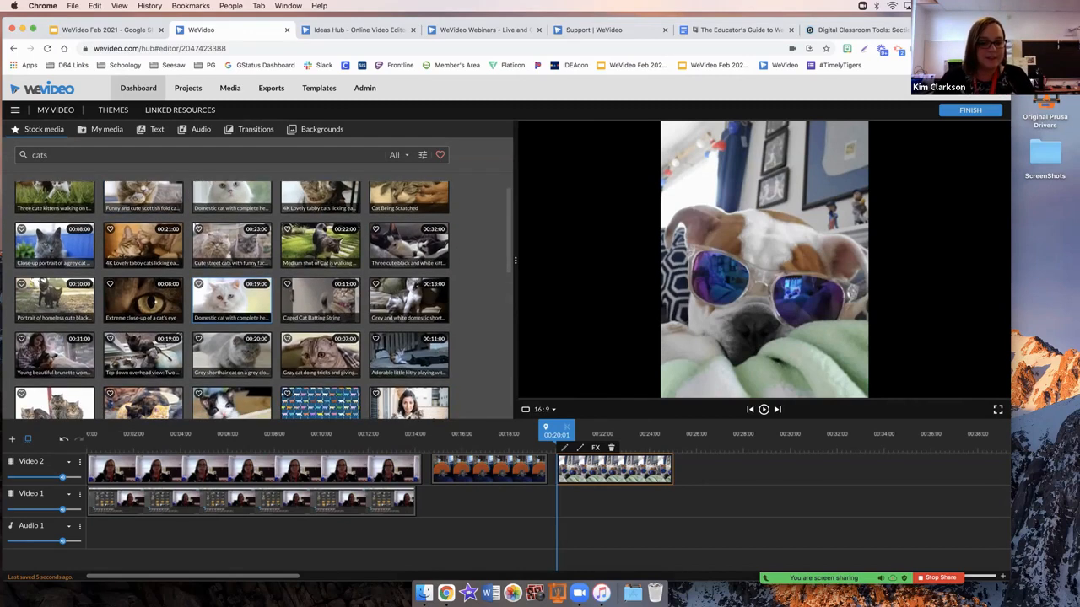
scroll(232, 270, "down", 3)
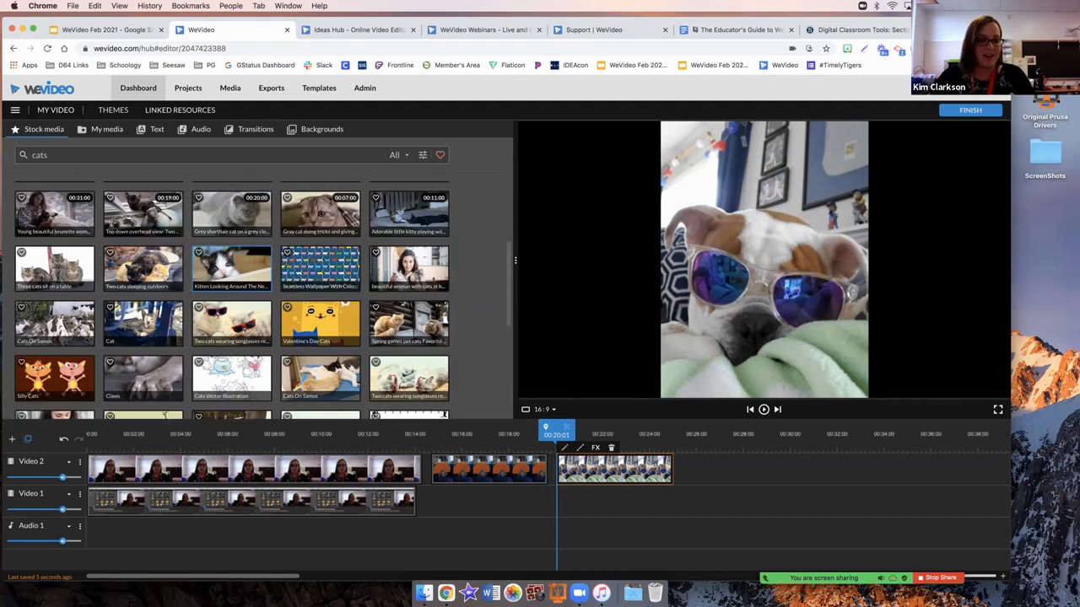
scroll(232, 267, "down", 1)
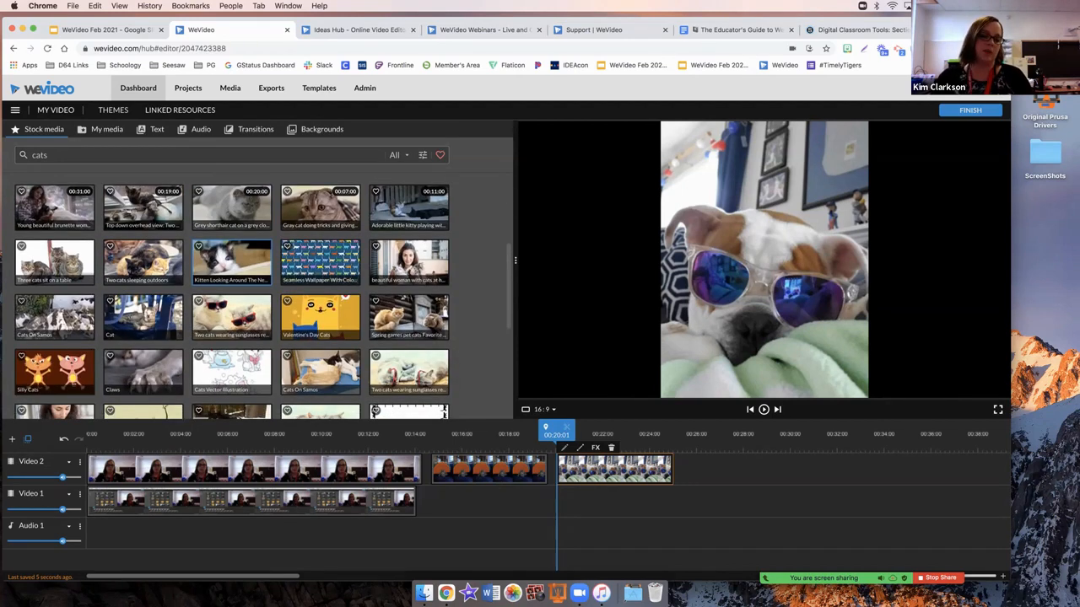
scroll(232, 270, "down", 2)
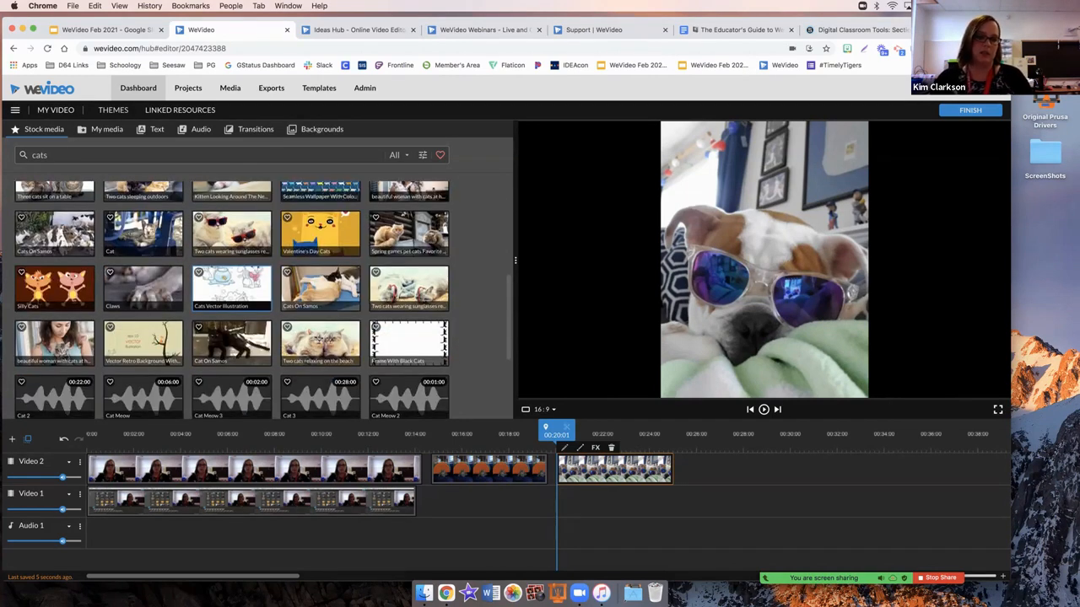
scroll(232, 269, "down", 2)
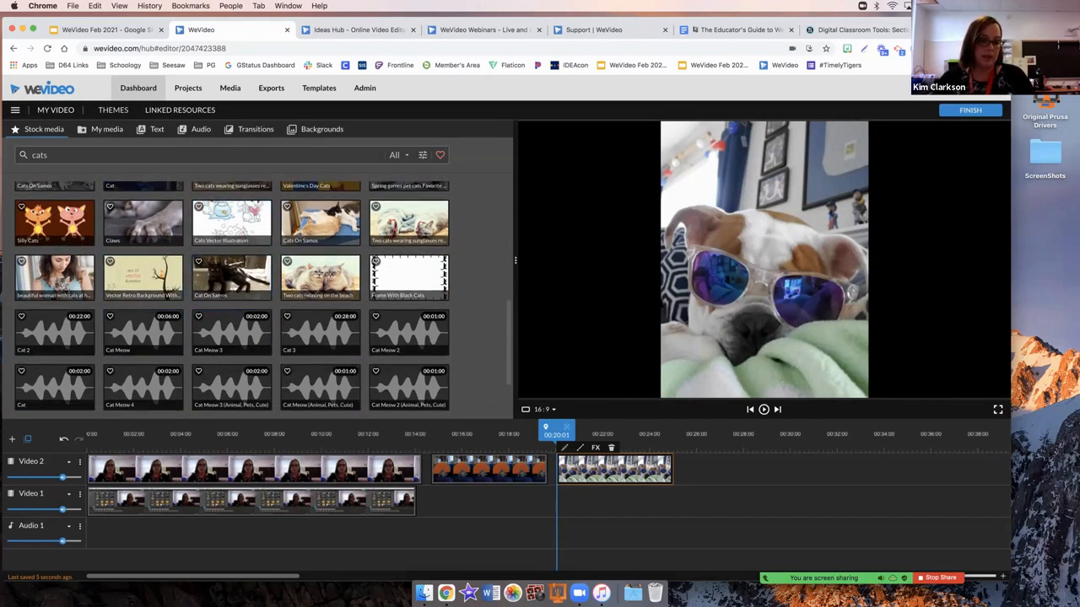
scroll(144, 304, "down", 2)
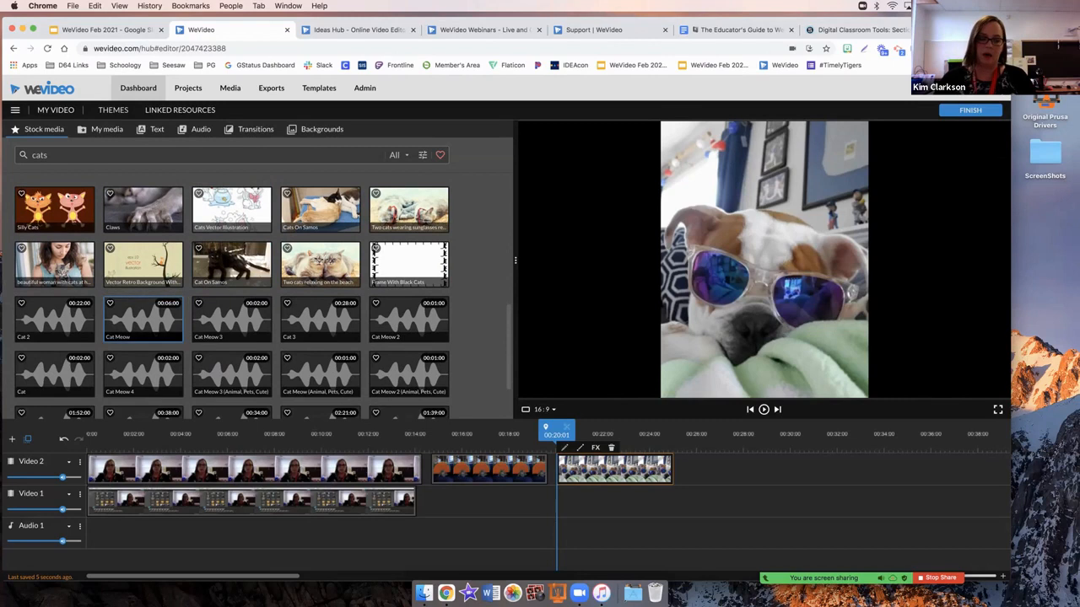
scroll(144, 304, "down", 2)
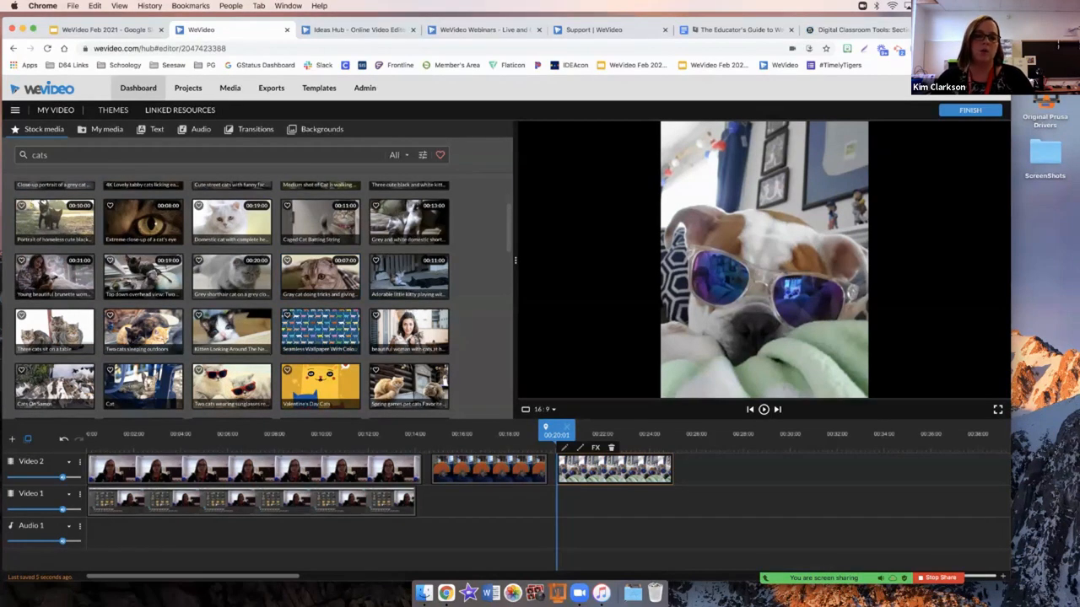
left_click(399, 155)
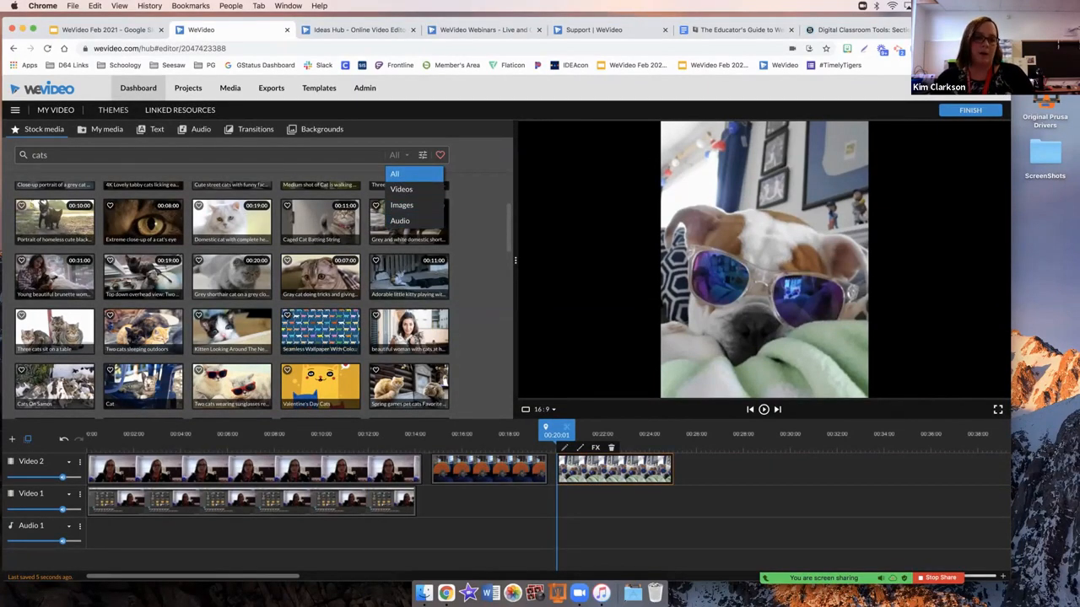
left_click(48, 155)
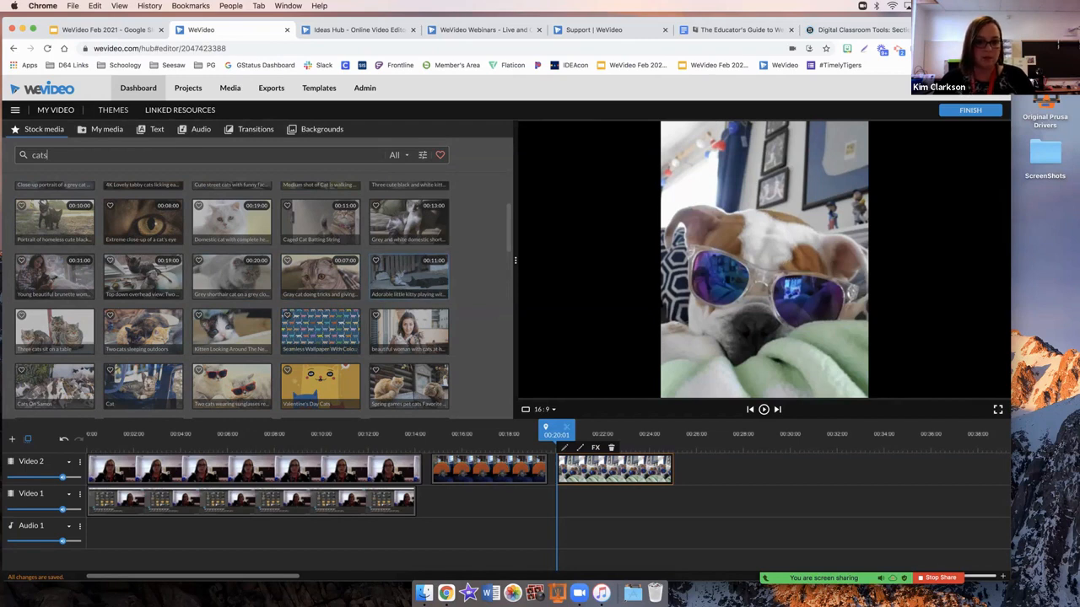
Step: Add the 11-second stock clip of a kitten playing with a black cat to Video 2 after the dog photo and preview it
left_click_drag(409, 279, 717, 469)
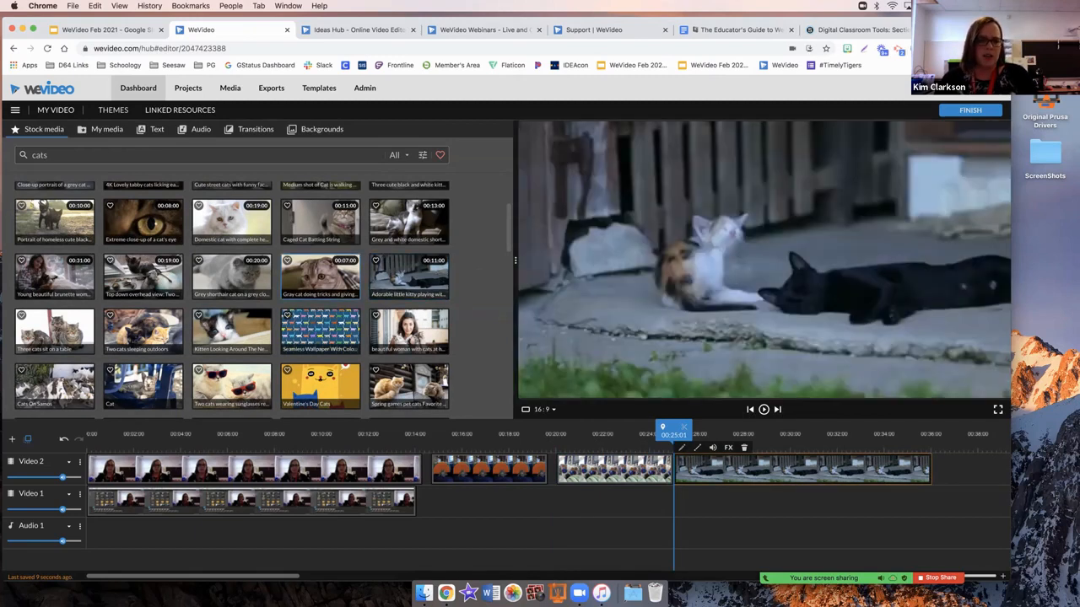
left_click(409, 278)
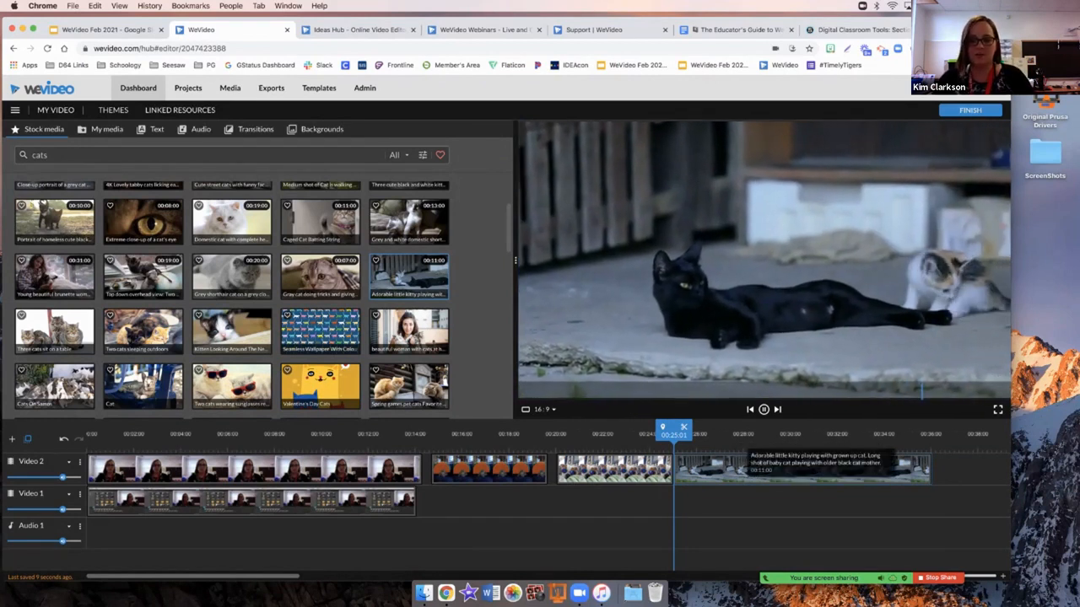
Step: Delete the kitten clip and the 15:31 webcam clip from Video 2 and the 15:31 screen clip from Video 1
left_click(710, 469)
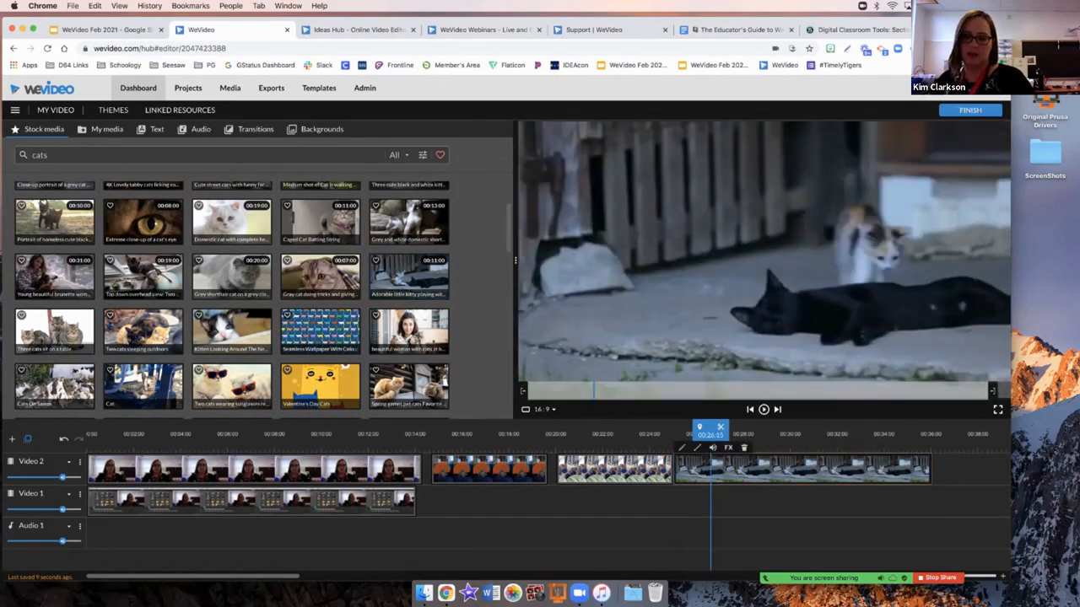
key("Delete")
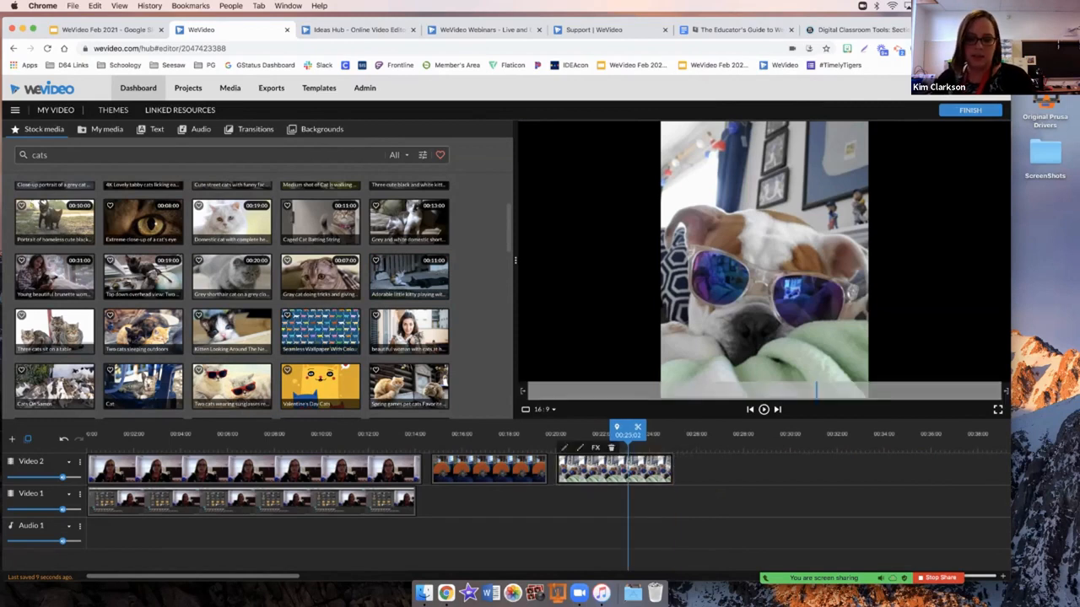
left_click(358, 469)
key("Delete")
left_click(335, 500)
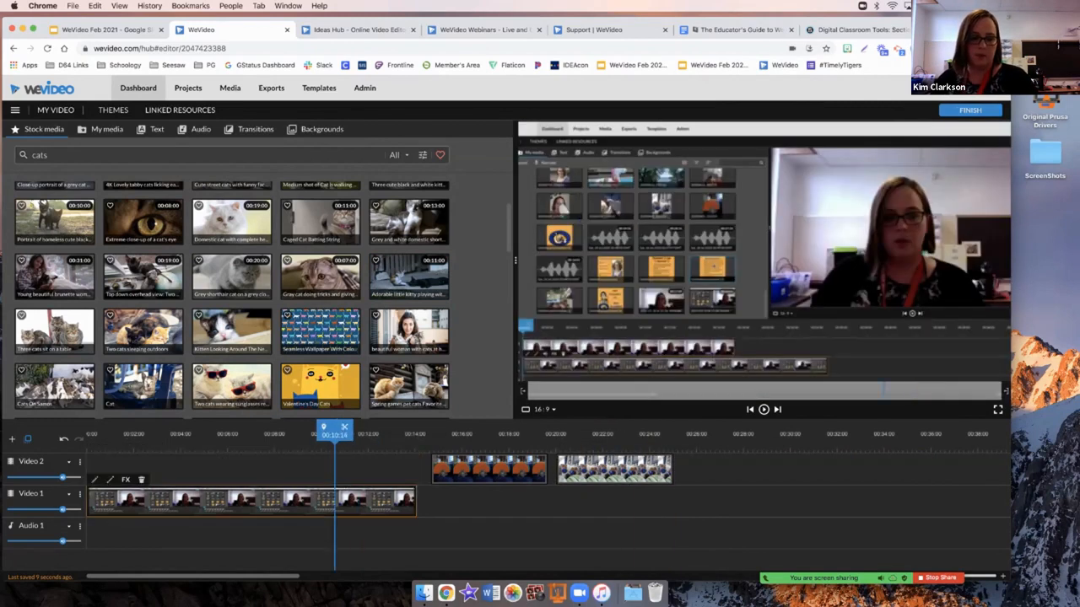
key("Delete")
Step: Preview the gray cat and Caged Cat Batting String stock clips and place the latter on Video 1 at about 00:01:01
left_click(321, 276)
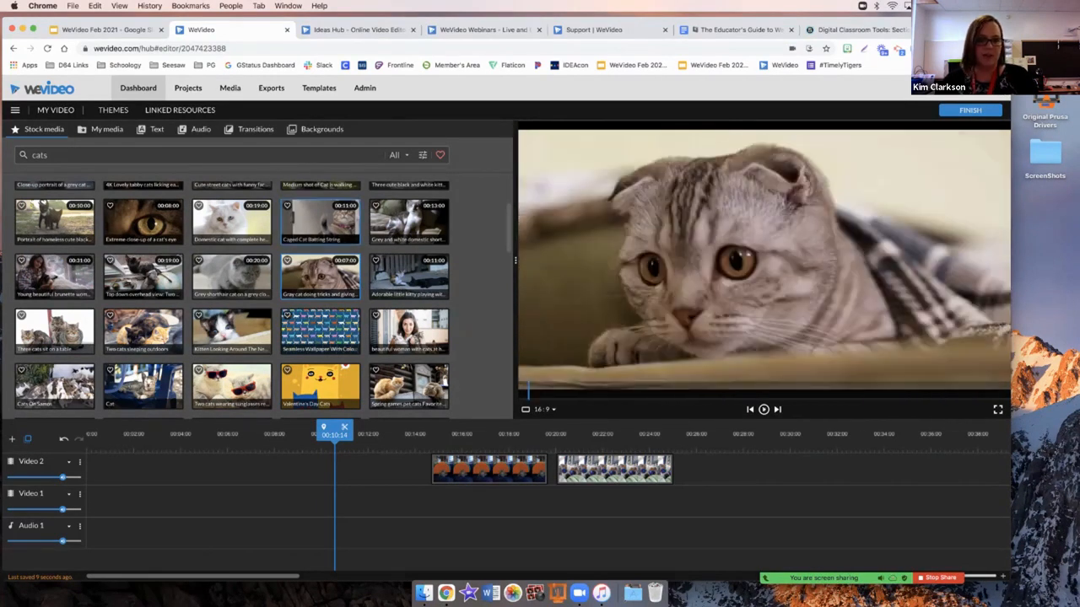
left_click(321, 222)
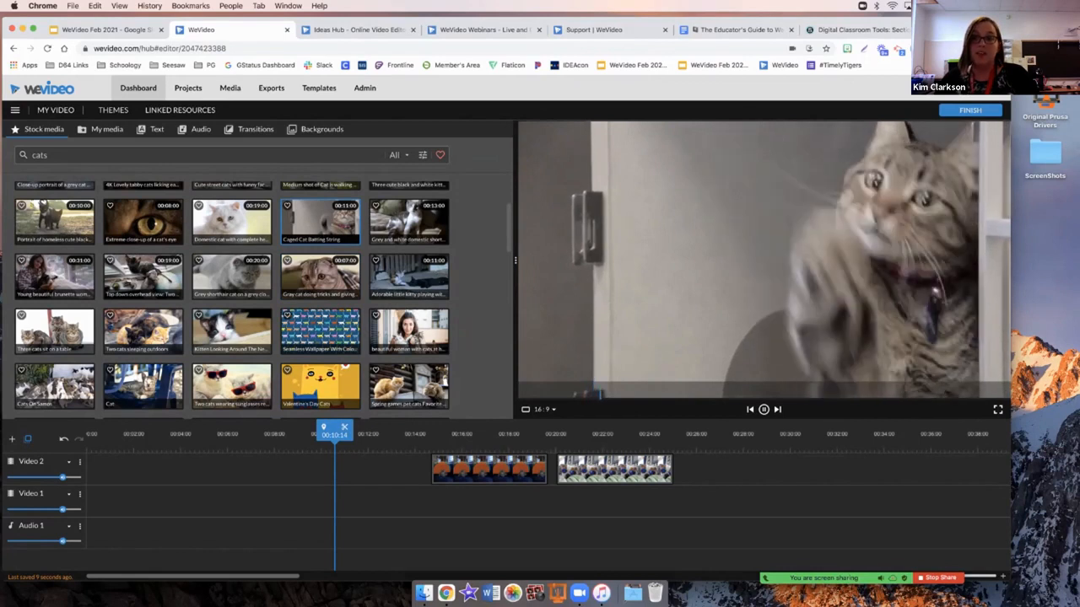
left_click_drag(321, 222, 150, 501)
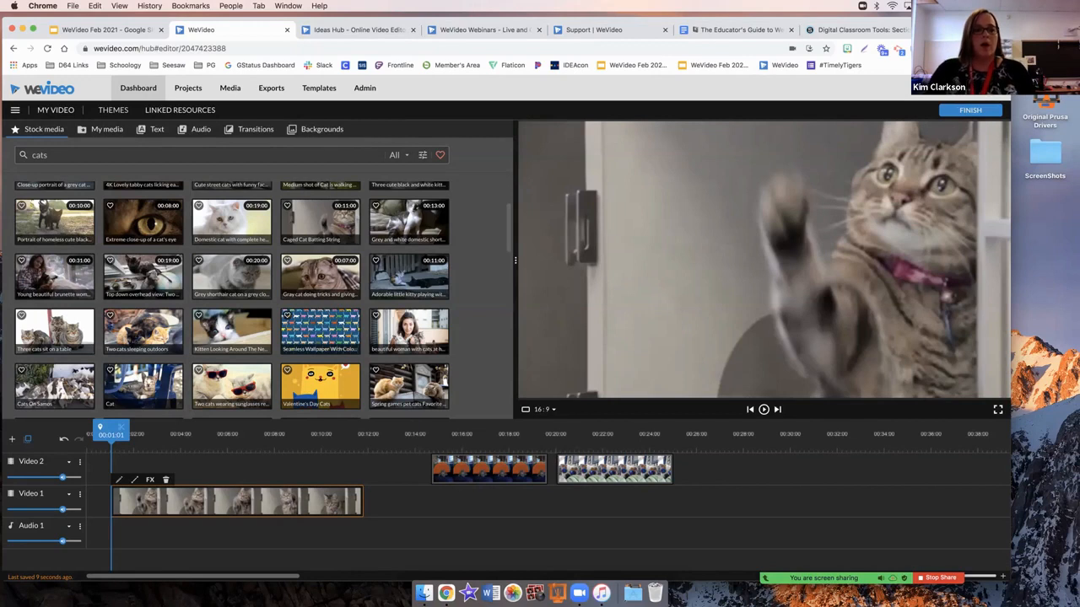
Step: Examine the motion and static text templates, previewing the Candy dots and Lower third titles
left_click(157, 129)
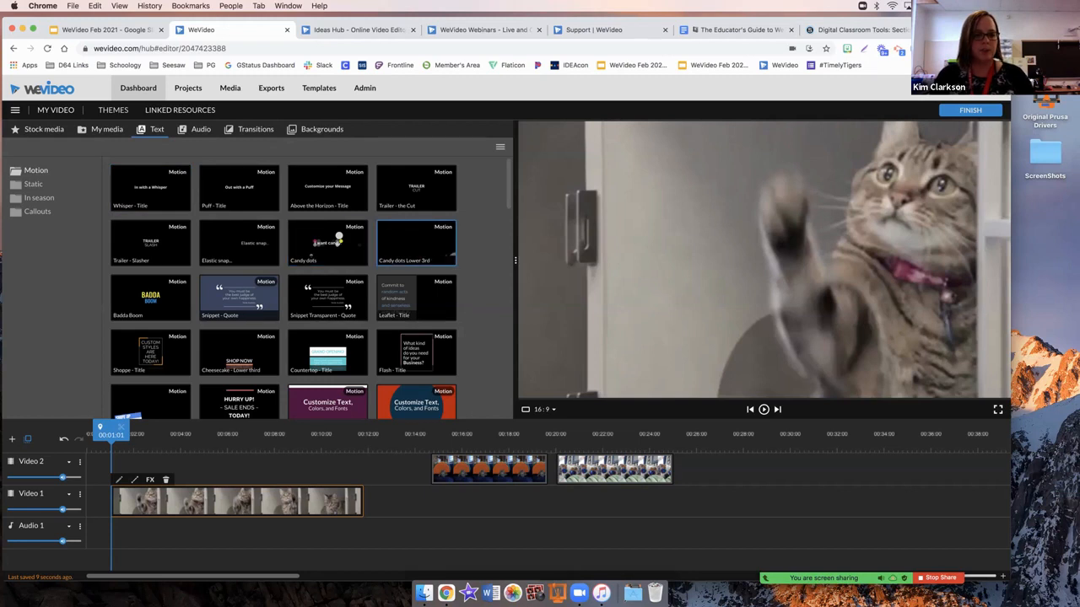
left_click(338, 238)
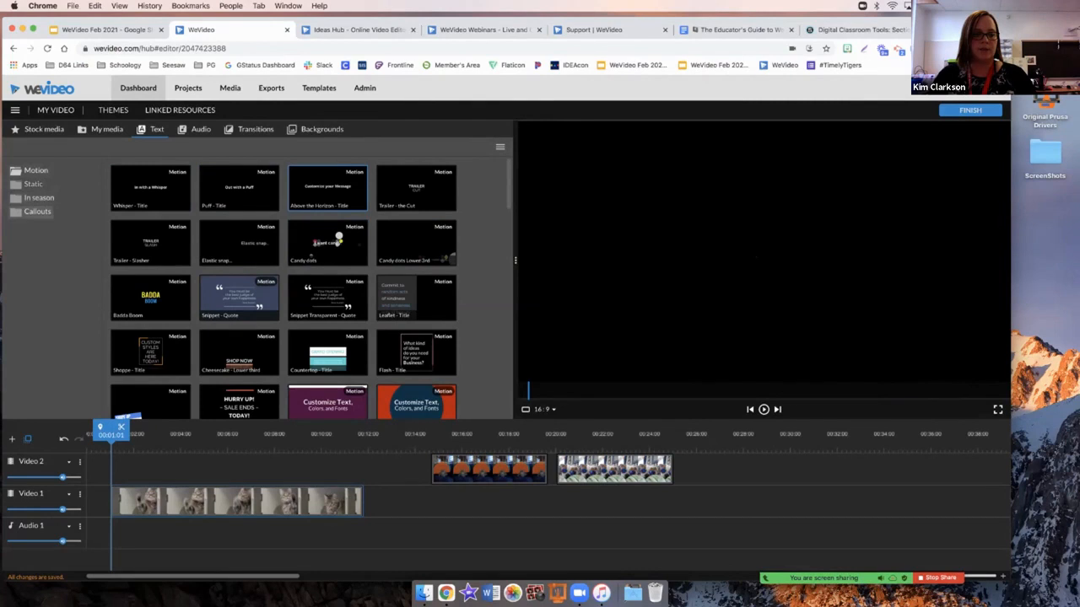
left_click(33, 184)
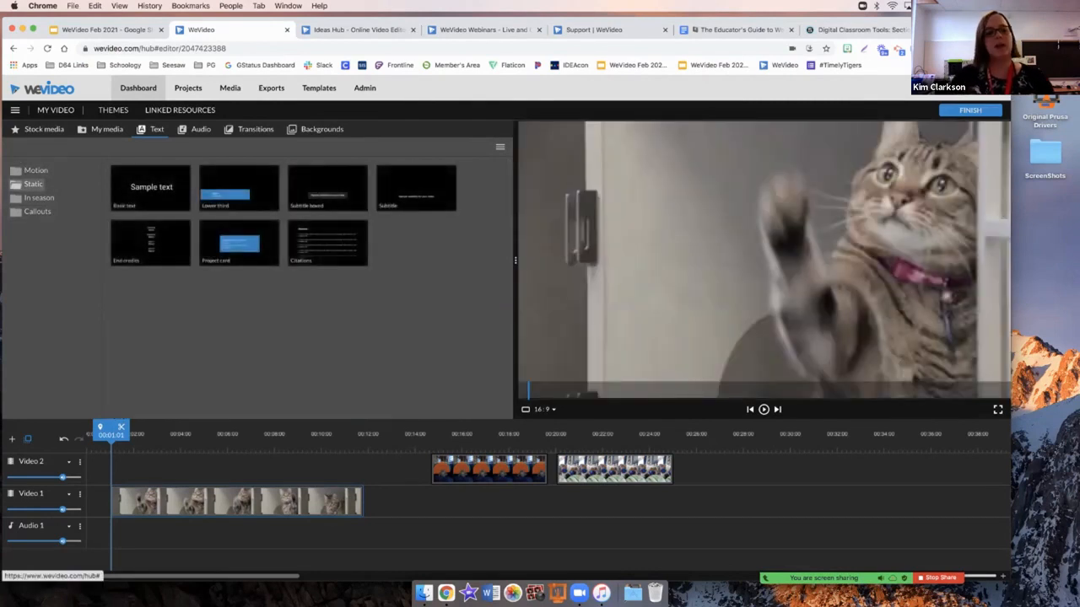
left_click(239, 188)
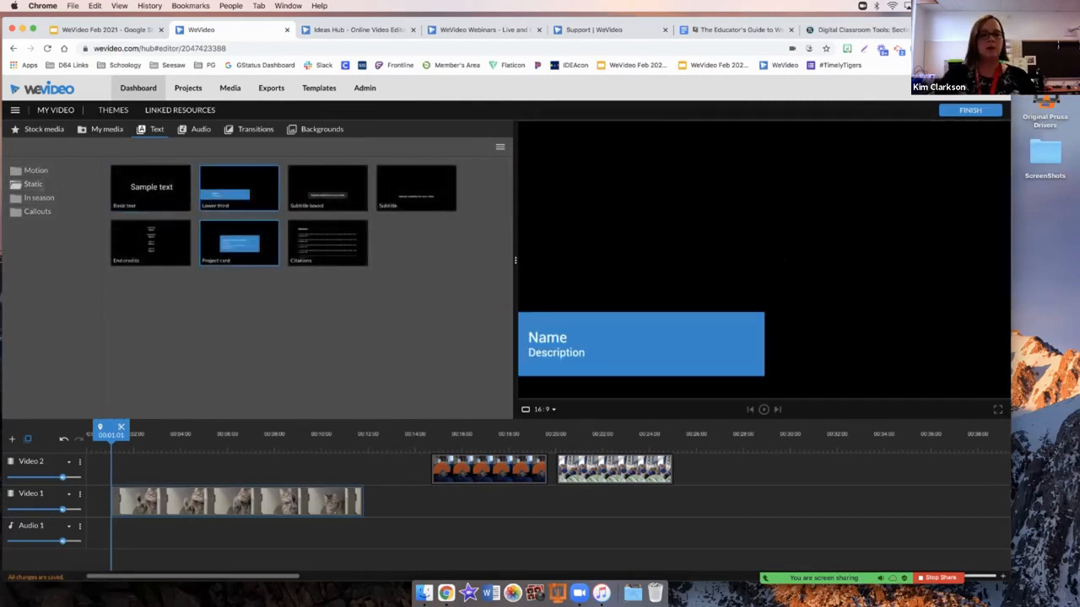
Step: Browse the In season and Callouts text templates and add the Arrow callout to Video 2 at about 00:01:16
left_click(39, 198)
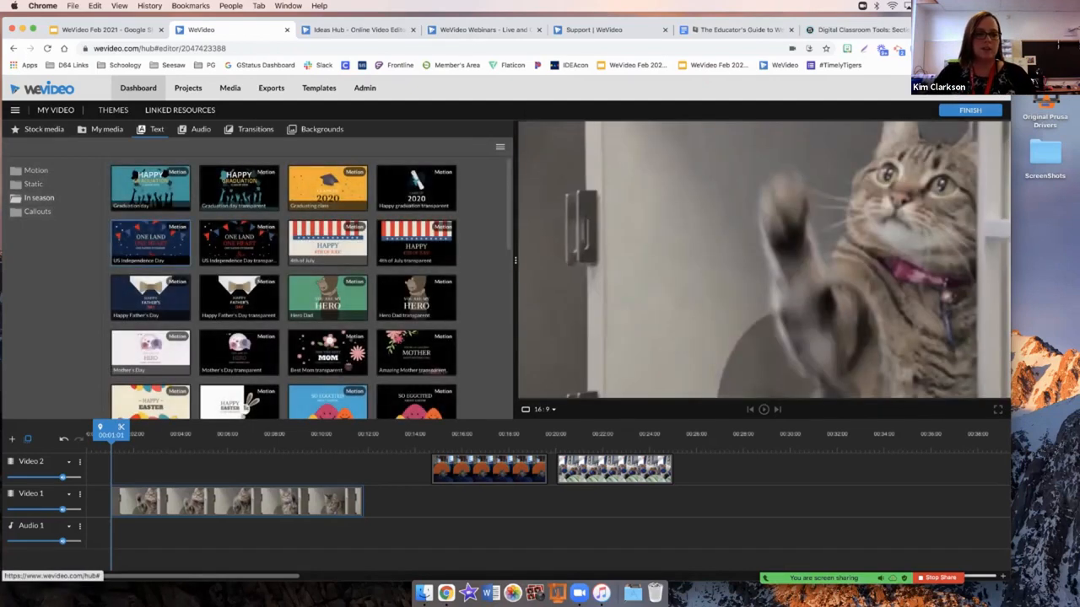
scroll(150, 346, "down", 3)
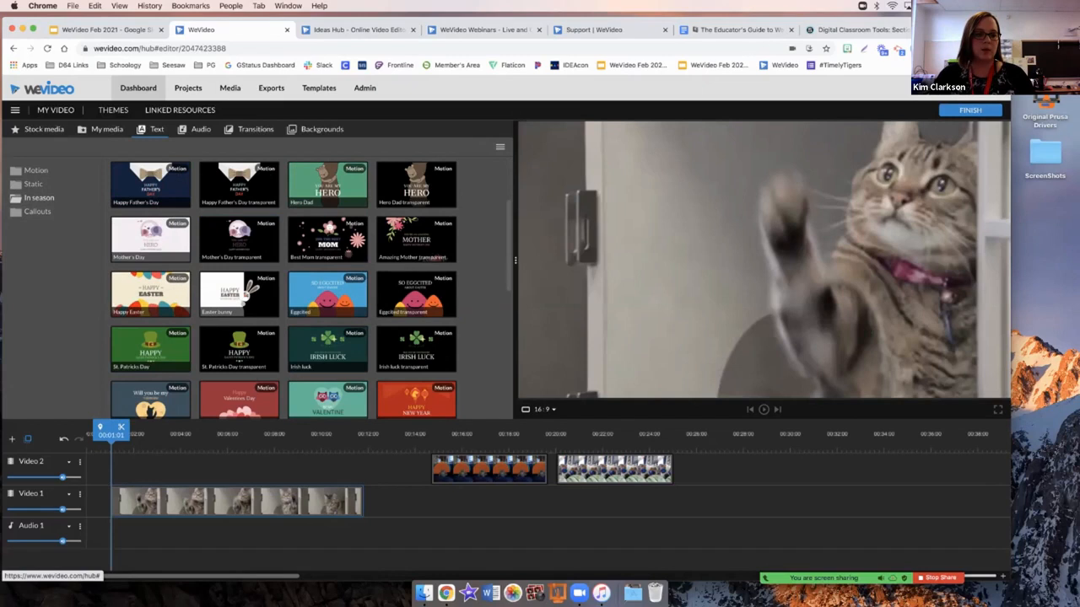
scroll(152, 349, "down", 1)
left_click(37, 211)
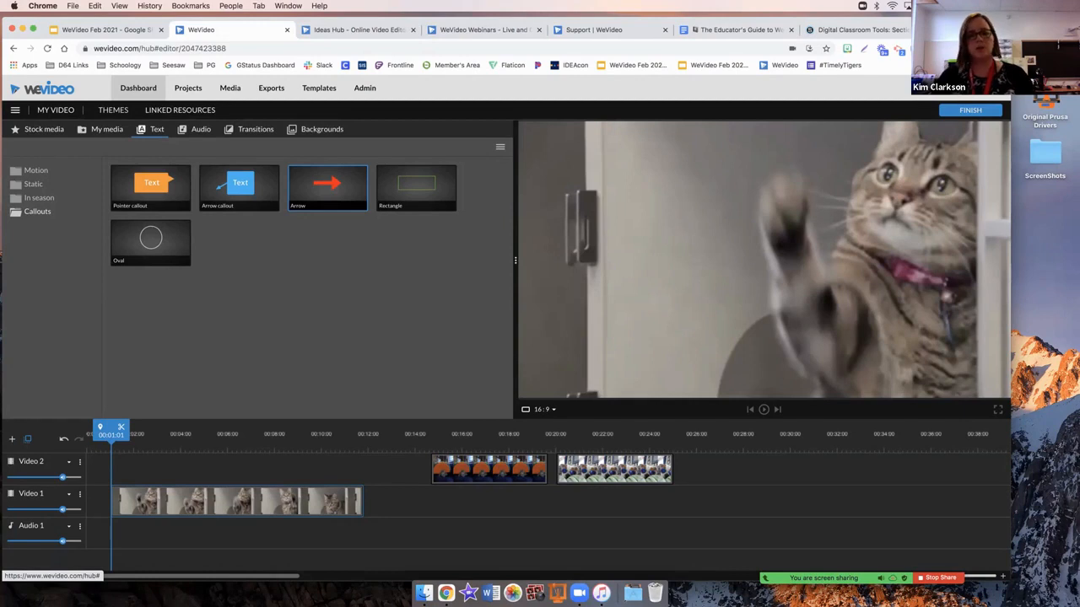
left_click_drag(327, 187, 217, 469)
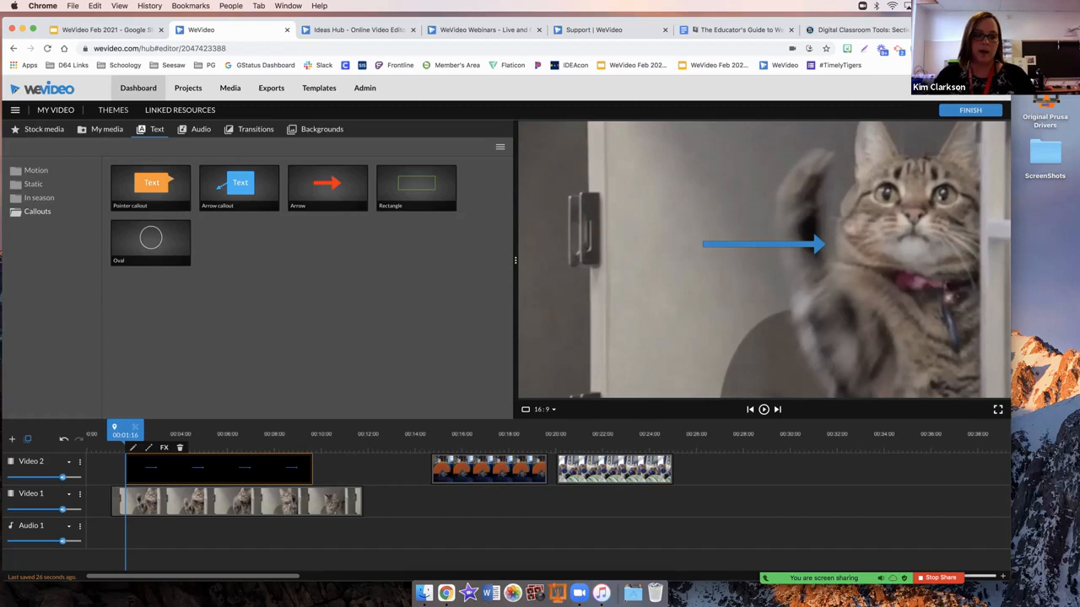
Step: Edit the arrow callout so its tip points up at the cat's raised paw, and colour it yellow
left_click(134, 448)
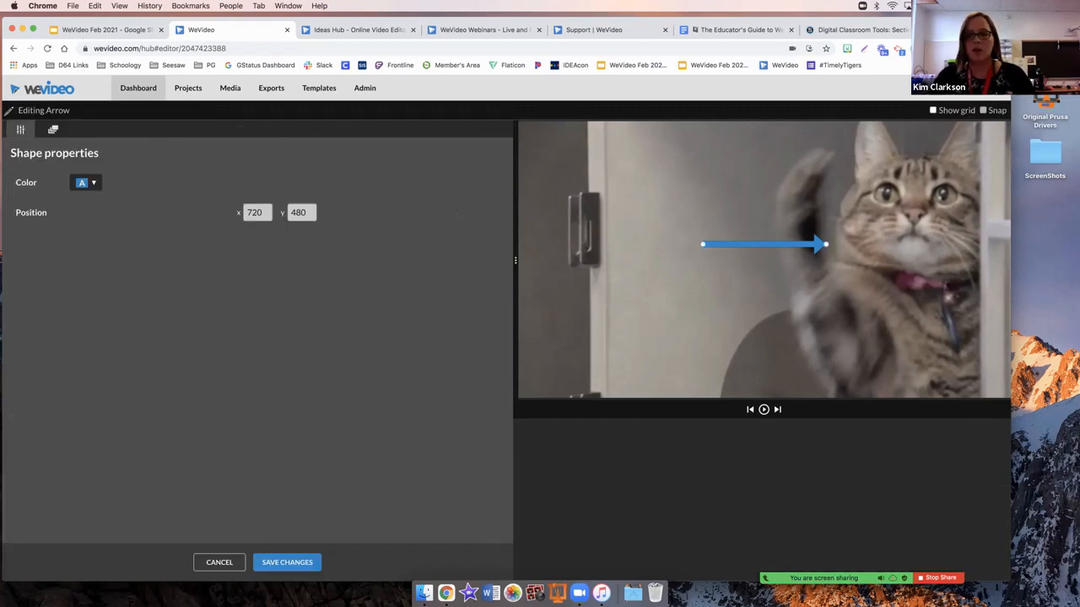
left_click_drag(818, 244, 795, 194)
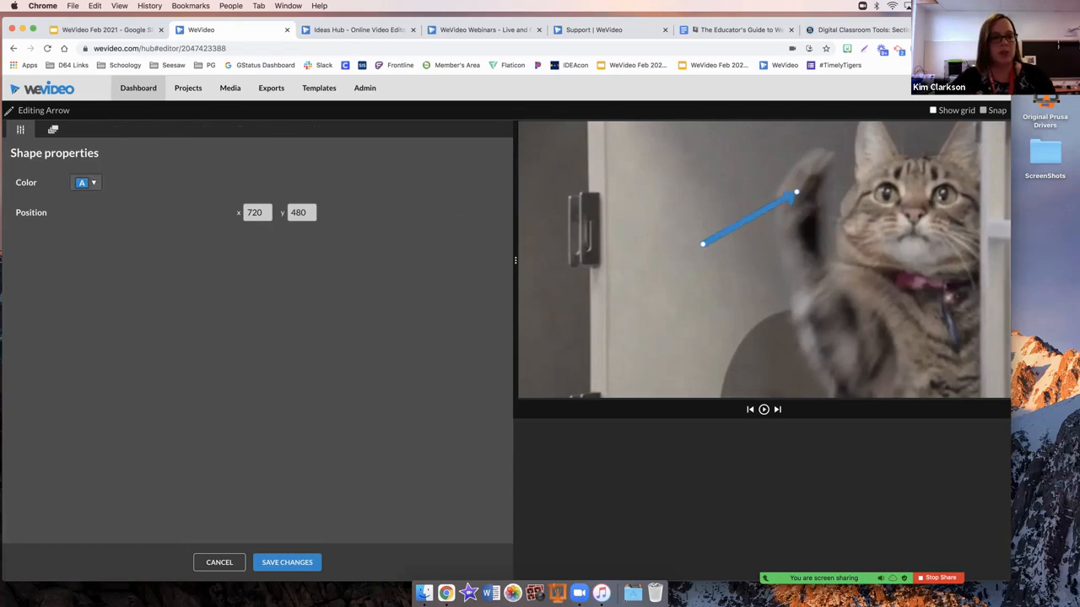
left_click(88, 183)
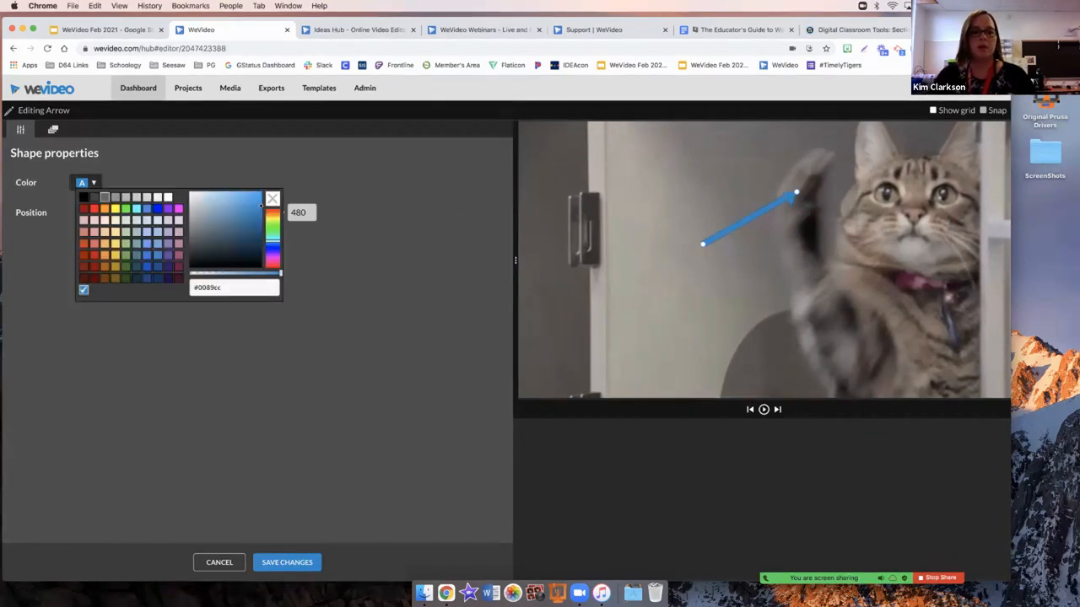
left_click(115, 208)
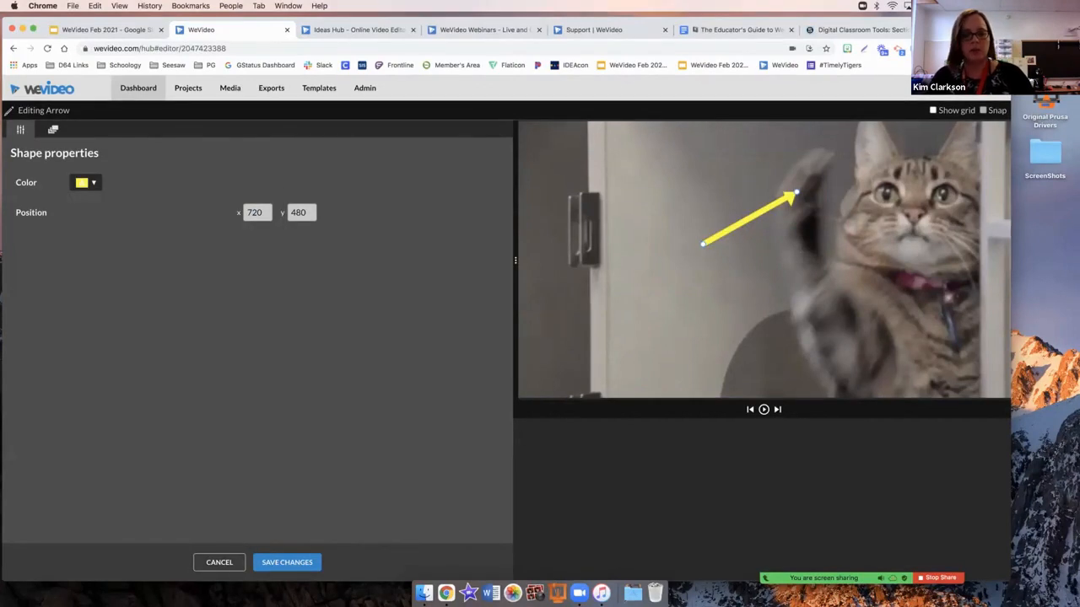
Step: Animate the arrow from a start position of about x 130, y 942 to an end position of about x 701, y 554, and save it
left_click(53, 130)
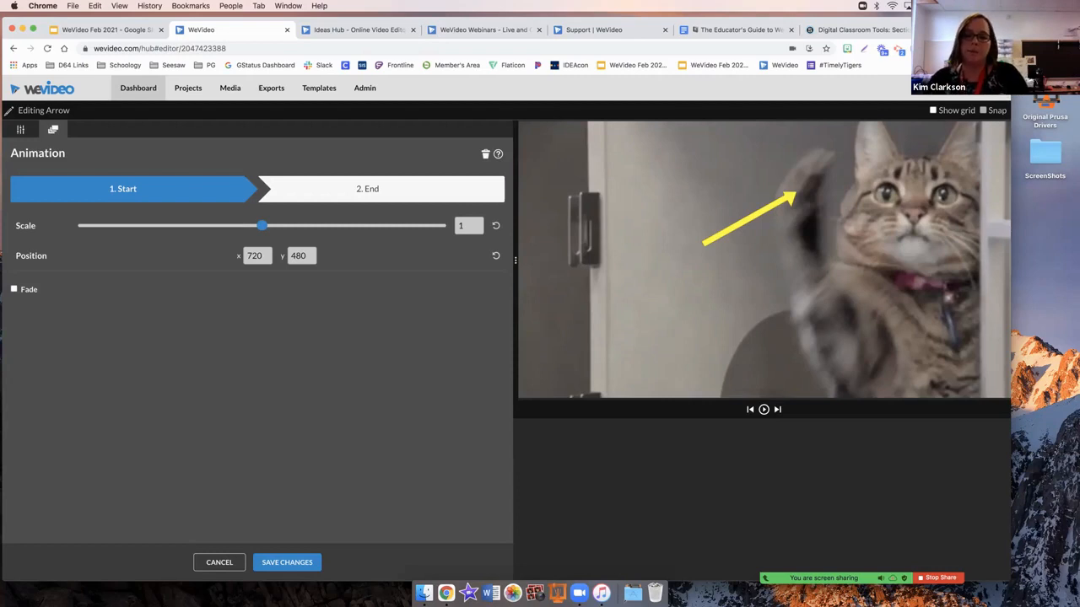
left_click_drag(749, 218, 597, 338)
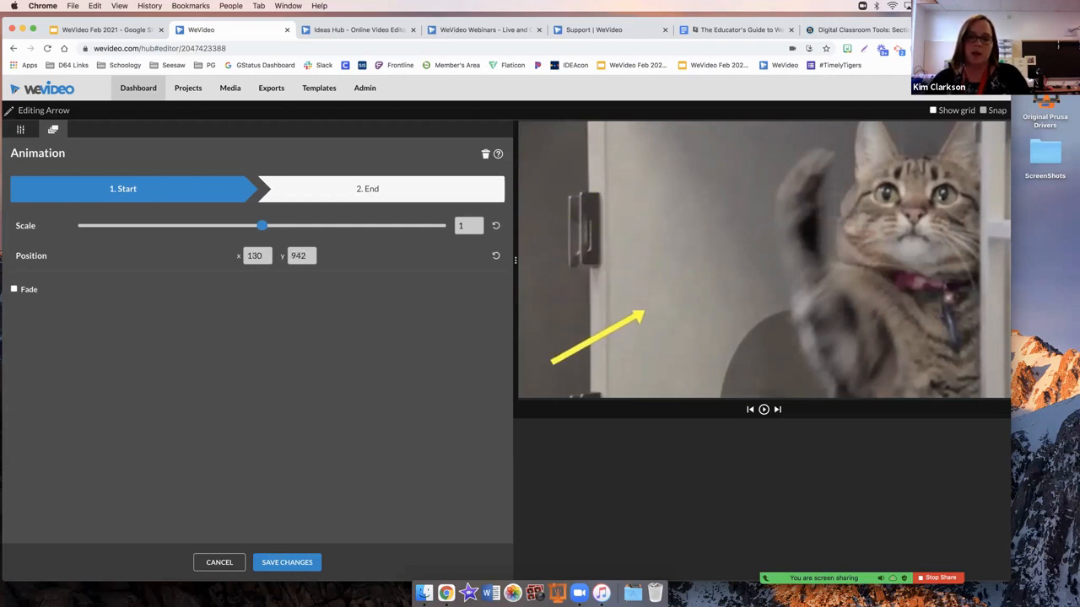
left_click(368, 189)
left_click_drag(749, 219, 744, 238)
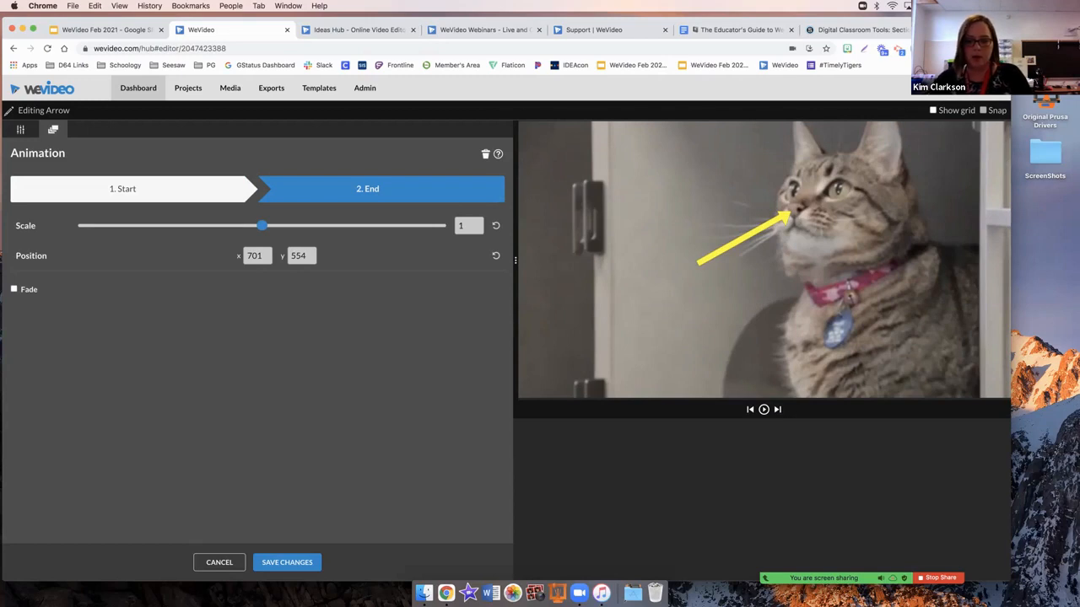
left_click(763, 410)
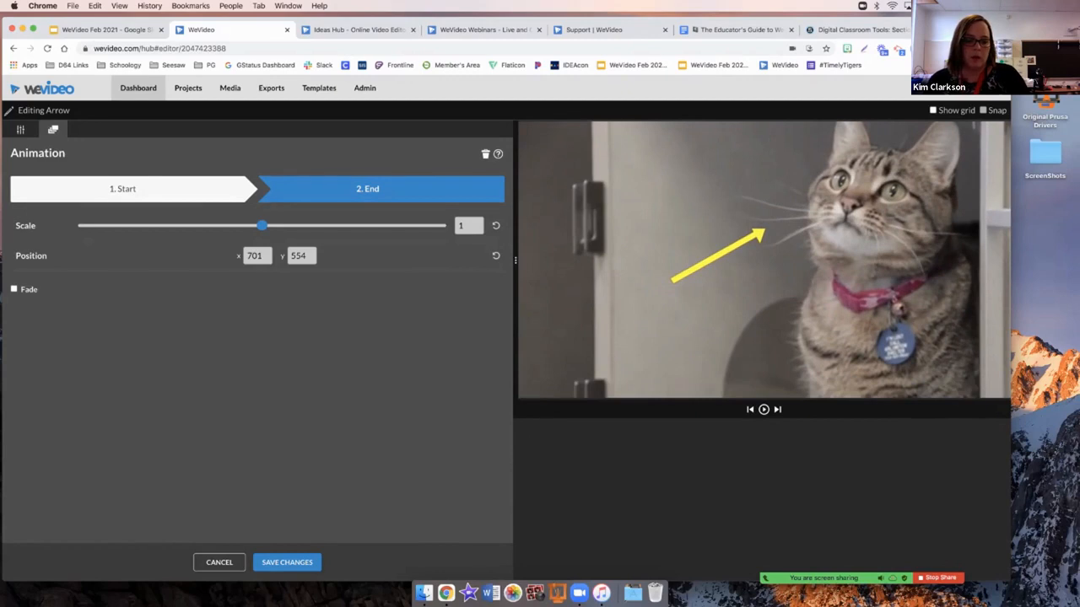
left_click(287, 562)
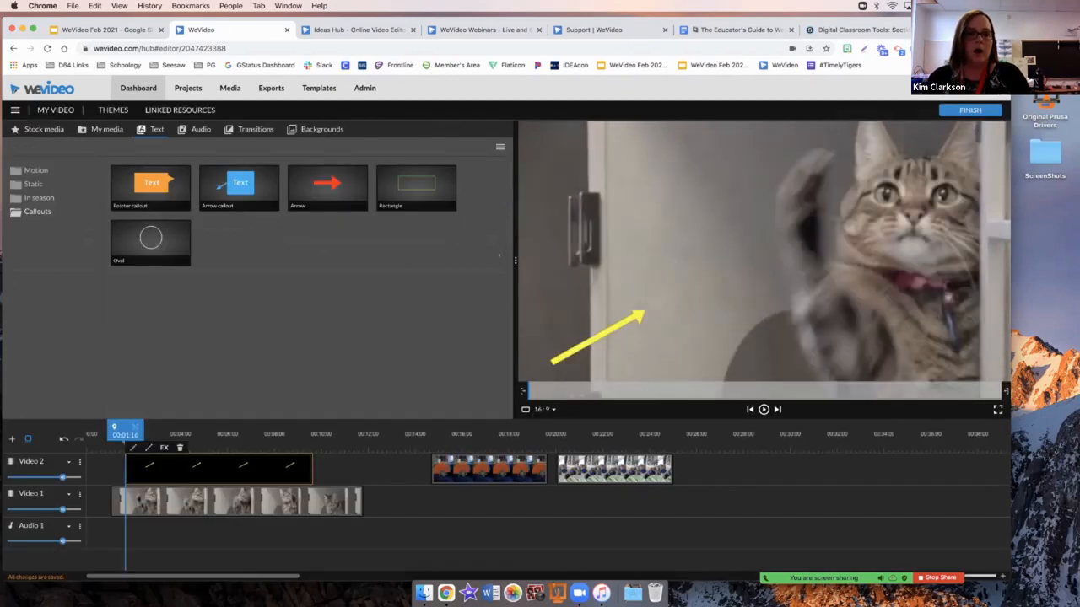
Step: Browse the free music, sound effects and premium music, and add the Pigs animal sound to the beginning of Audio 1
left_click(196, 130)
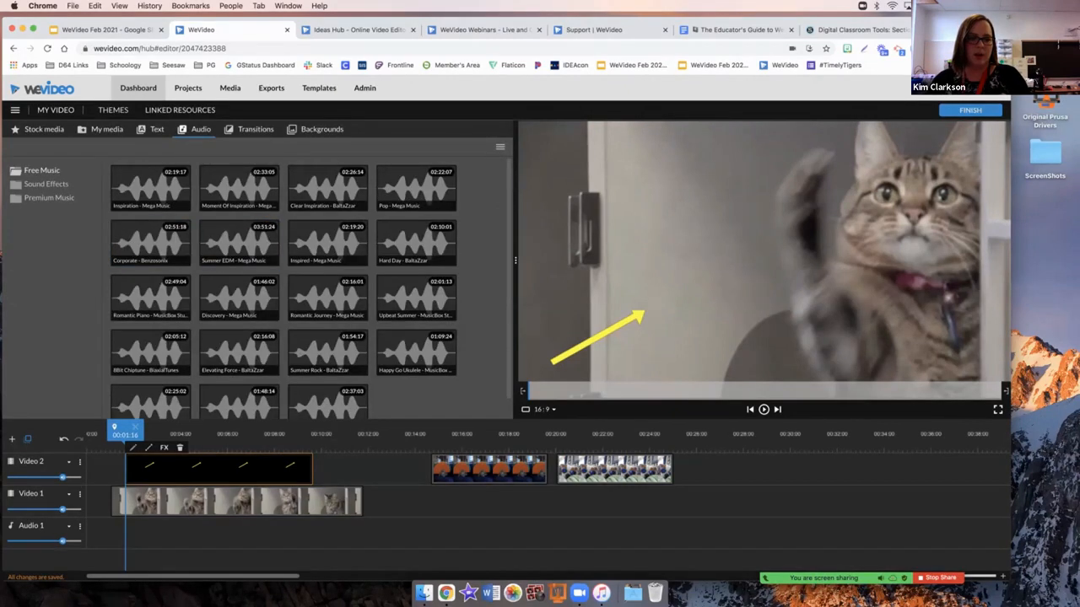
scroll(327, 287, "down", 1)
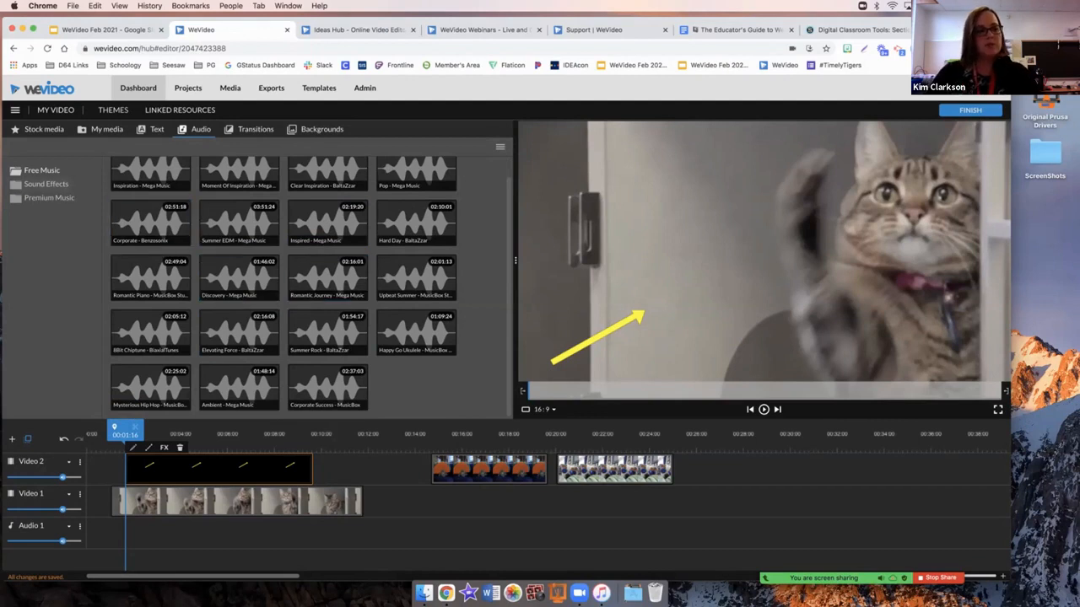
left_click(47, 184)
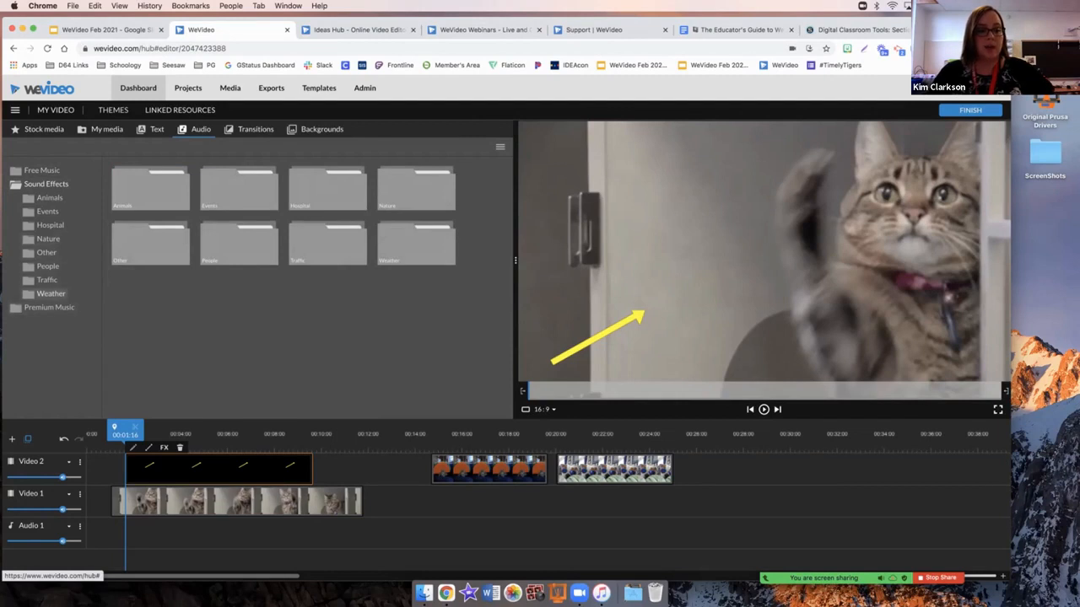
left_click(49, 307)
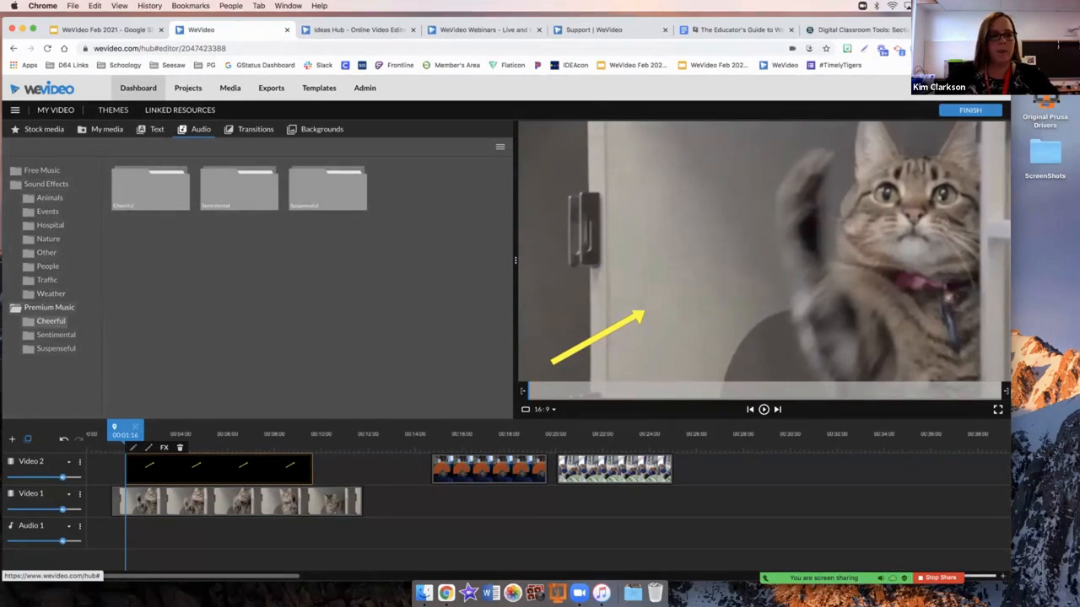
left_click(49, 197)
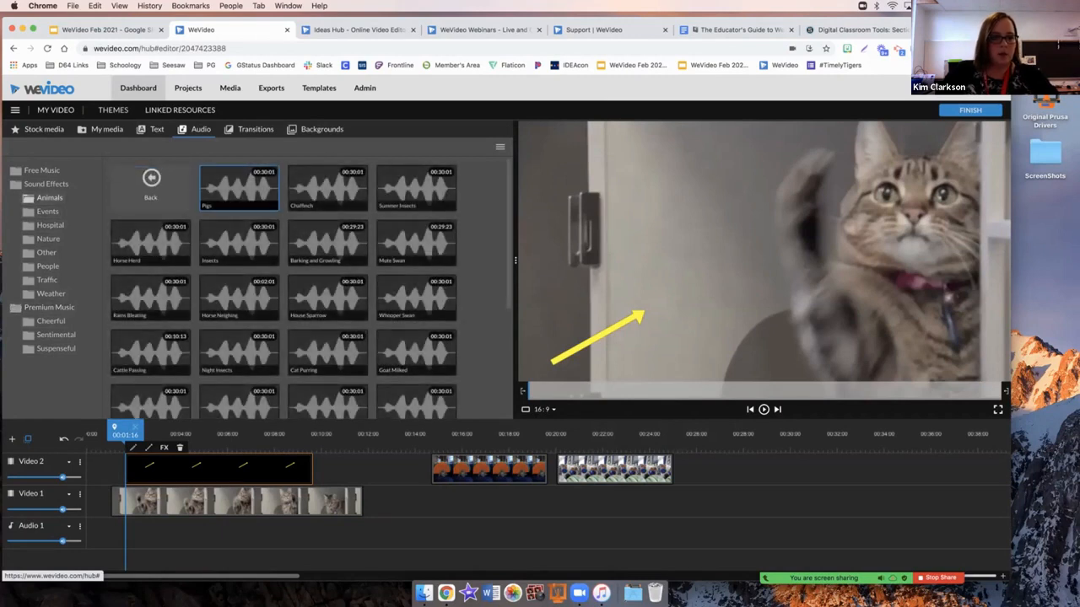
left_click_drag(237, 191, 99, 533)
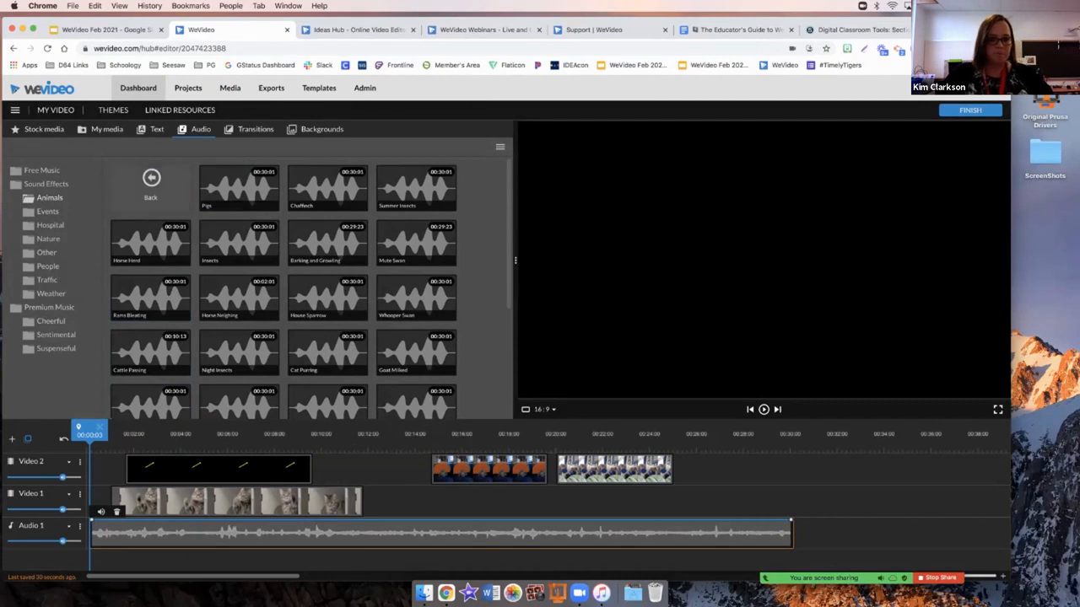
Step: Preview the Standard transitions and place one between the taco cat photo and the dog photo on Video 2
left_click(255, 129)
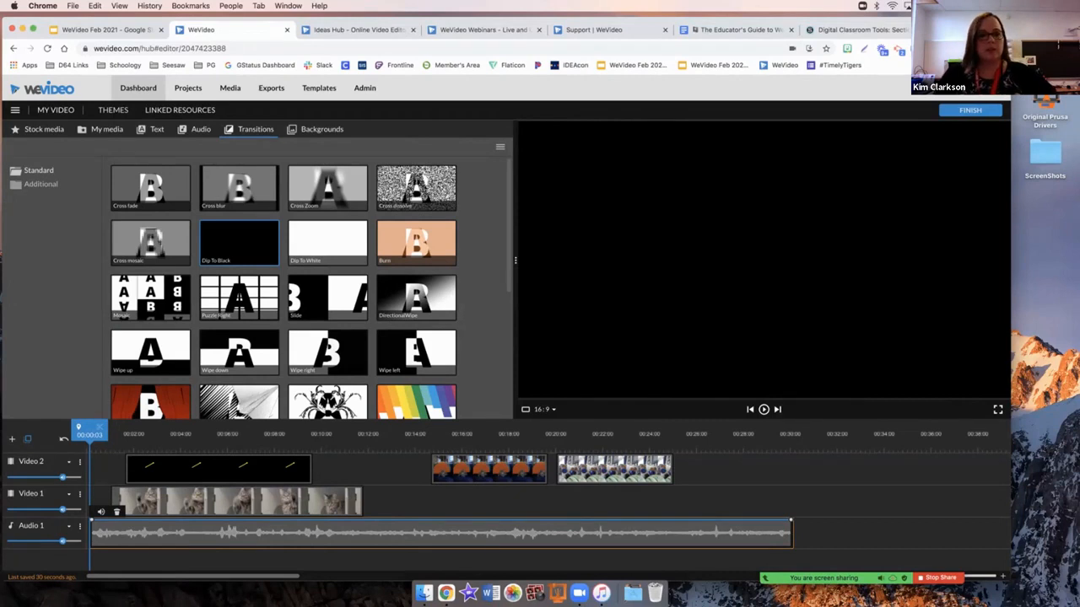
left_click(327, 243)
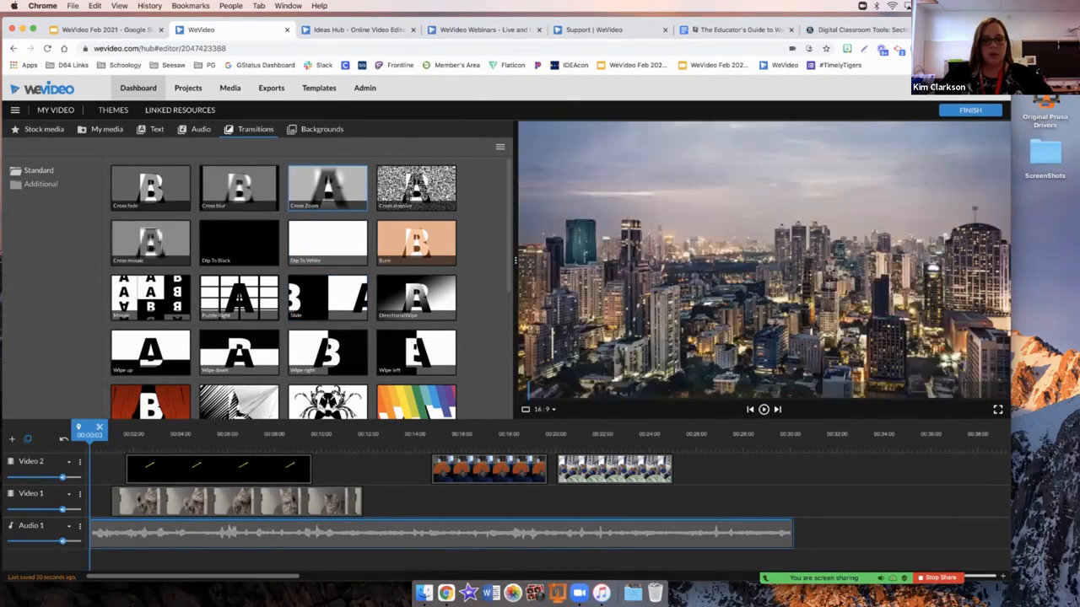
left_click_drag(327, 242, 546, 469)
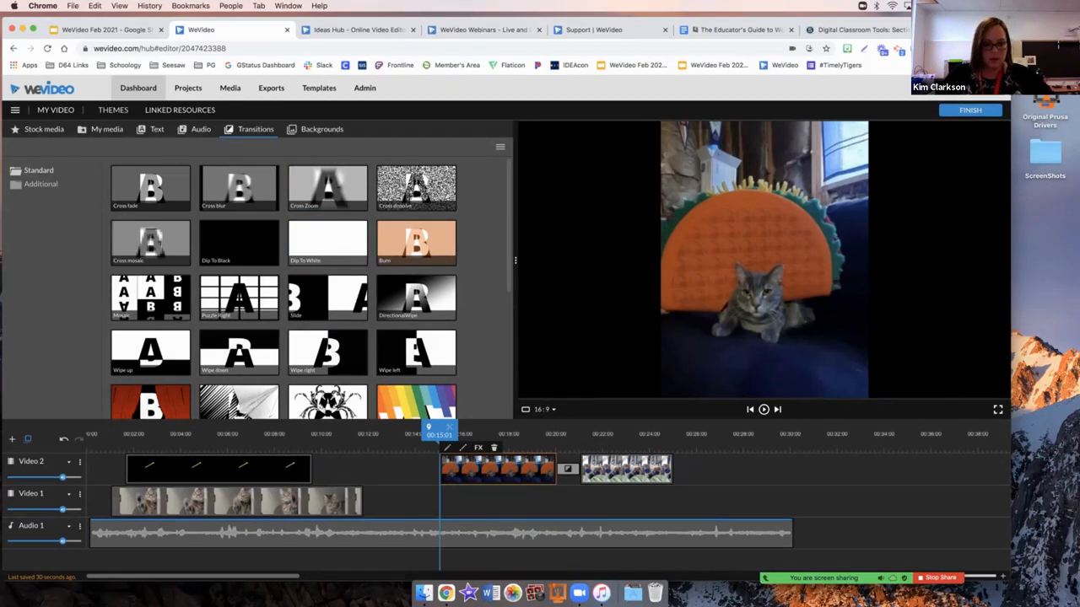
Step: Lower the pig sound's volume at about 00:15 and at its end, and play back the photo transition from about 00:18:14
mouse_move(469, 529)
left_mouse_down()
mouse_move(453, 520)
mouse_move(453, 534)
left_mouse_up()
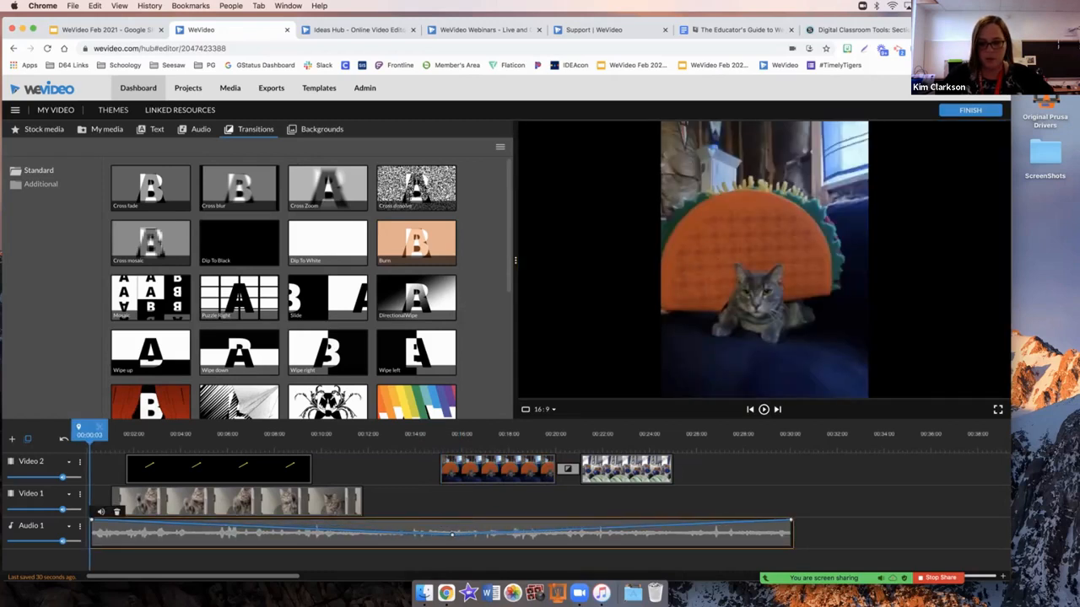
left_click_drag(790, 520, 790, 535)
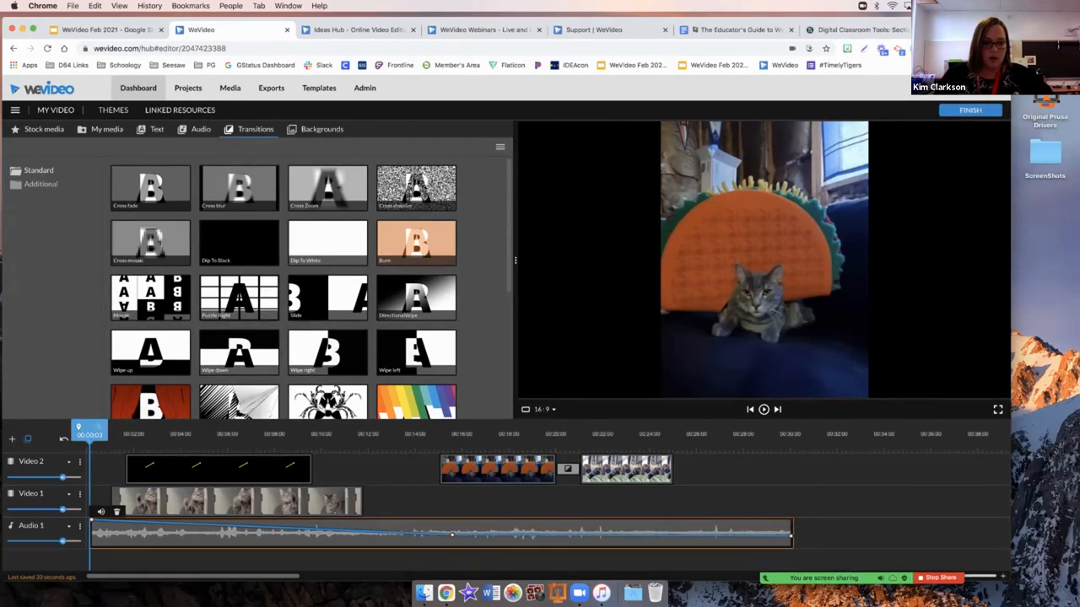
left_click_drag(89, 431, 523, 430)
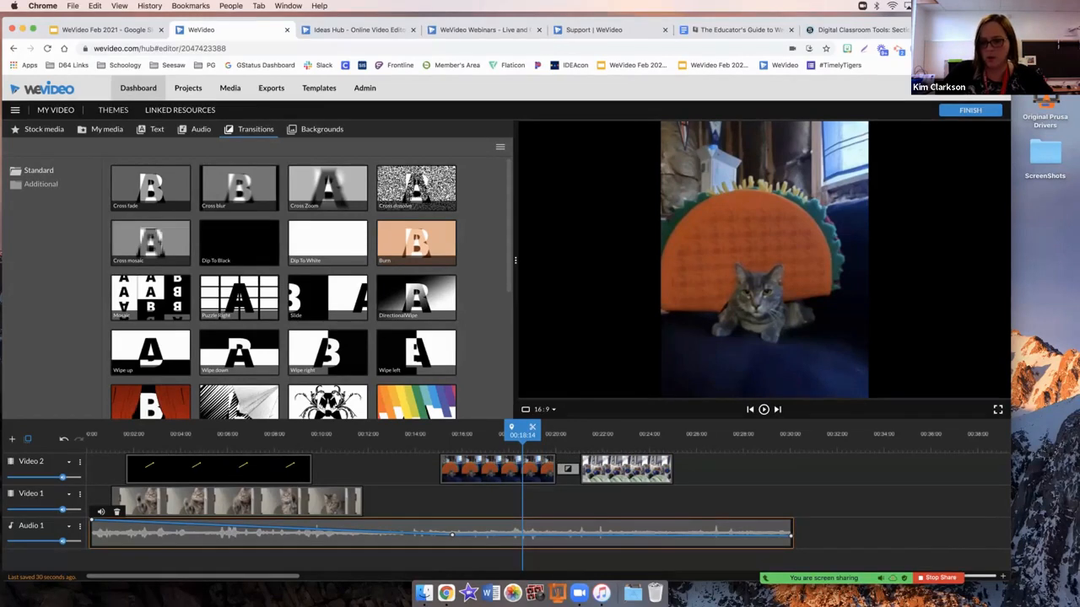
key("space")
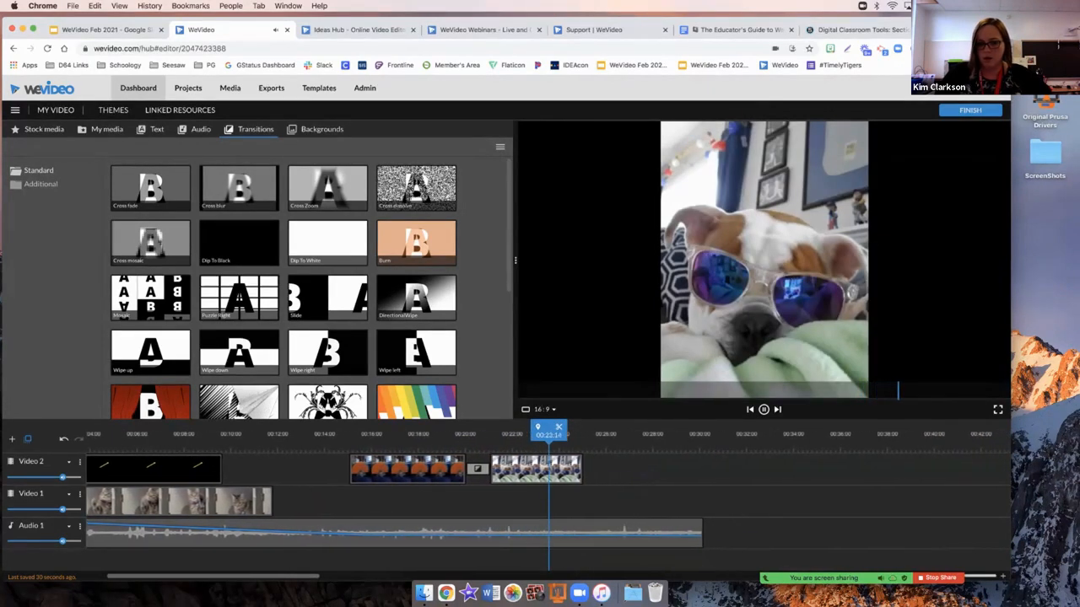
key("space")
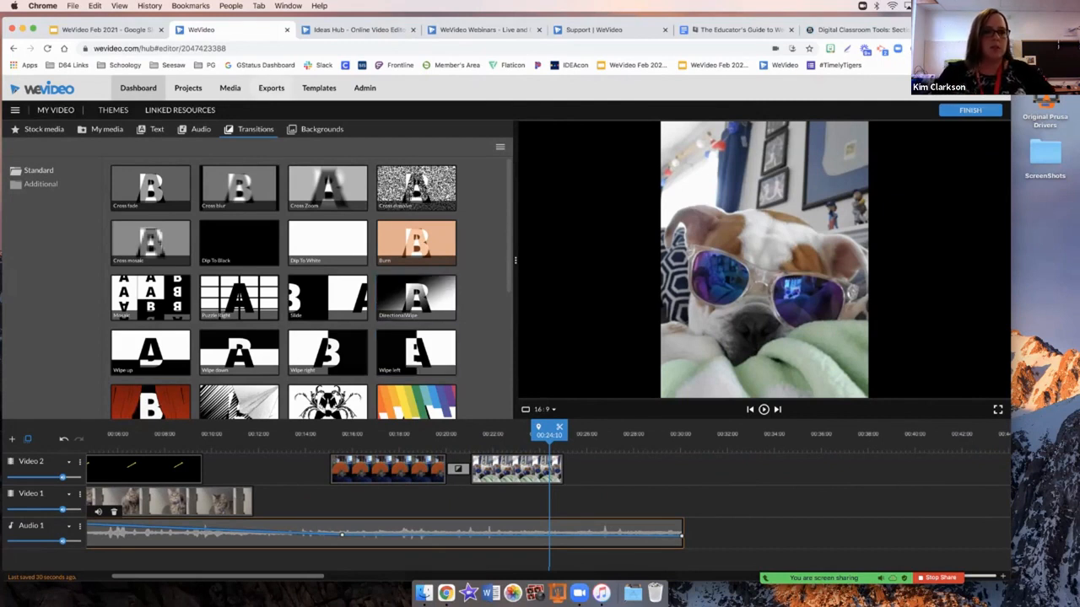
left_click_drag(549, 434, 87, 434)
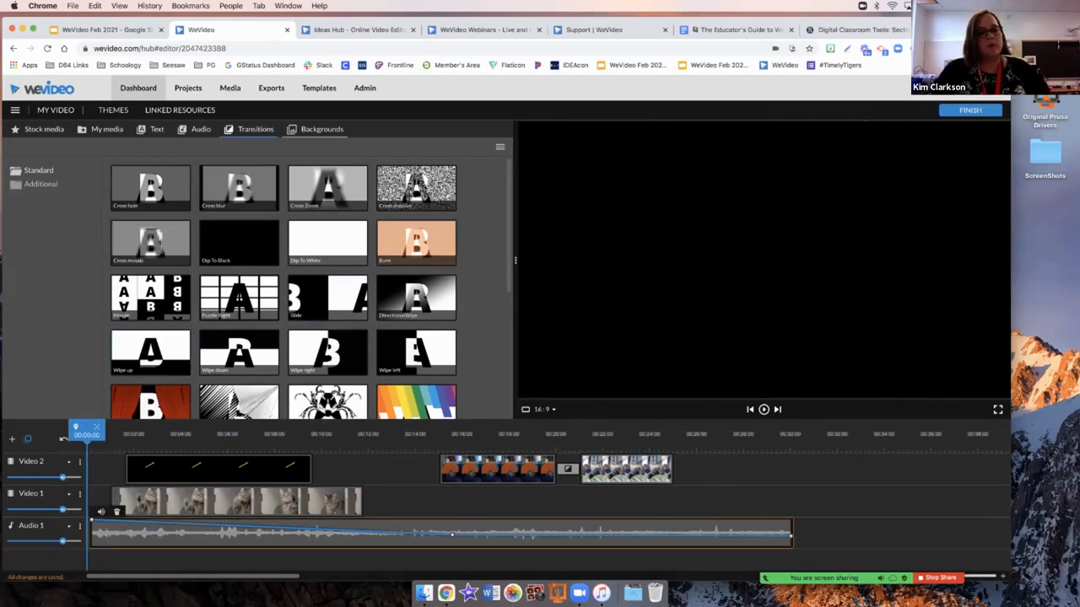
Step: Insert the Golden Streaks background at the beginning of Video 1, ahead of the cat clip, and trim it to end at about 00:03:19
left_click(316, 129)
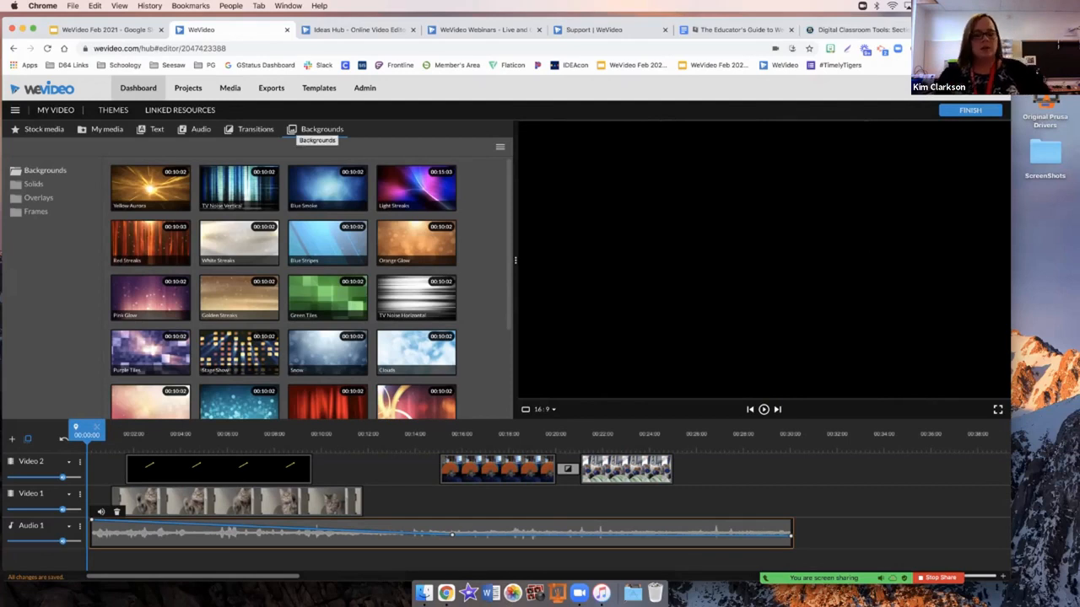
mouse_move(239, 243)
left_mouse_down()
mouse_move(257, 238)
mouse_move(194, 393)
mouse_move(169, 502)
mouse_move(152, 501)
mouse_move(248, 501)
left_mouse_up()
mouse_move(238, 298)
left_mouse_down()
mouse_move(165, 469)
mouse_move(139, 501)
left_mouse_up()
left_click_drag(238, 501, 404, 501)
mouse_move(239, 297)
left_mouse_down()
mouse_move(145, 470)
mouse_move(143, 501)
left_mouse_up()
mouse_move(323, 501)
left_mouse_down()
mouse_move(166, 501)
mouse_move(343, 501)
mouse_move(172, 501)
left_mouse_up()
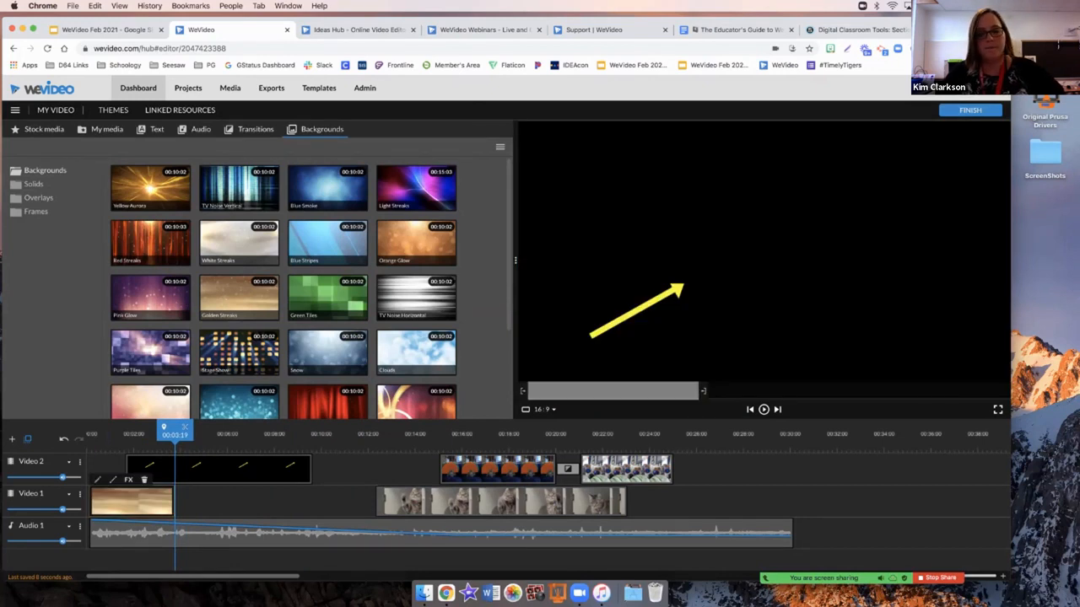
Step: Move the arrow callout and the cat clip to start right after the background at about 00:03:19, and return the playhead to about 00:00:06
left_click_drag(194, 469, 243, 469)
left_click_drag(438, 501, 238, 501)
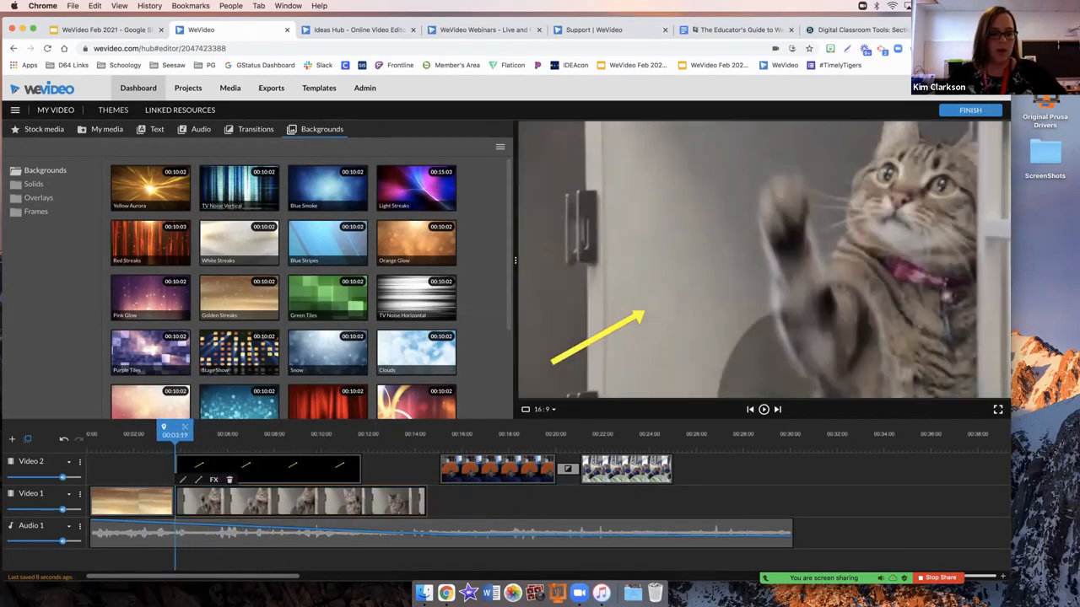
left_click(106, 502)
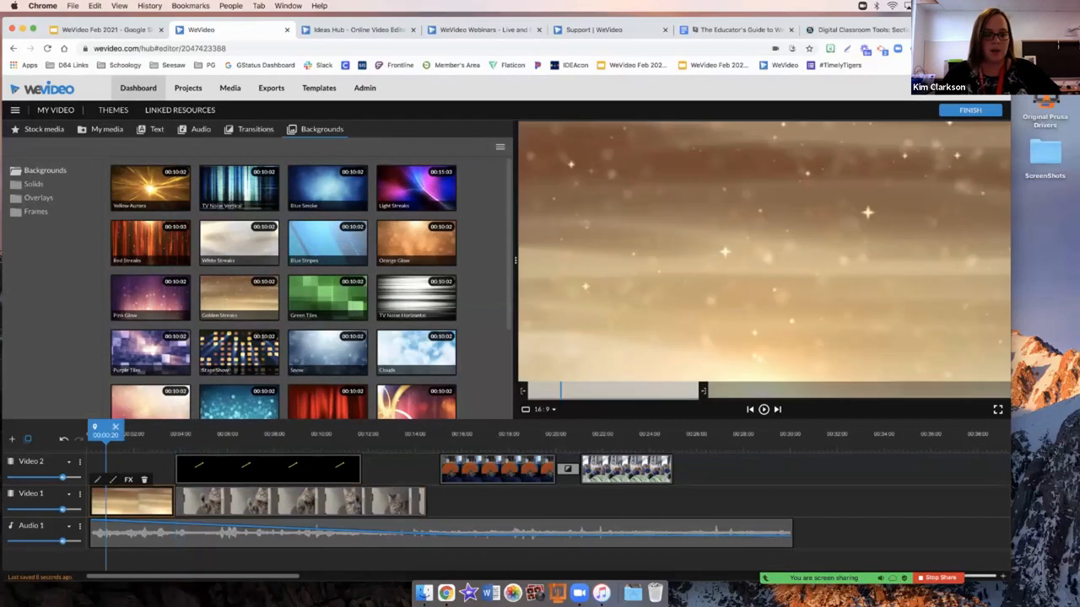
left_click_drag(106, 434, 93, 434)
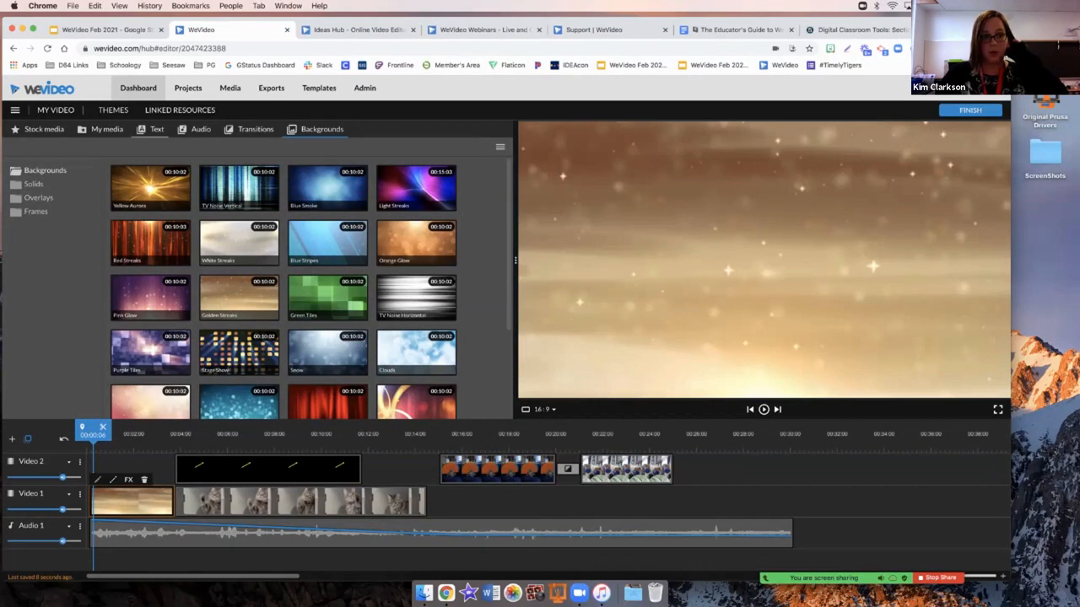
Step: Preview the Trailer - Slasher and Badda Boom motion titles
left_click(152, 129)
left_click(36, 171)
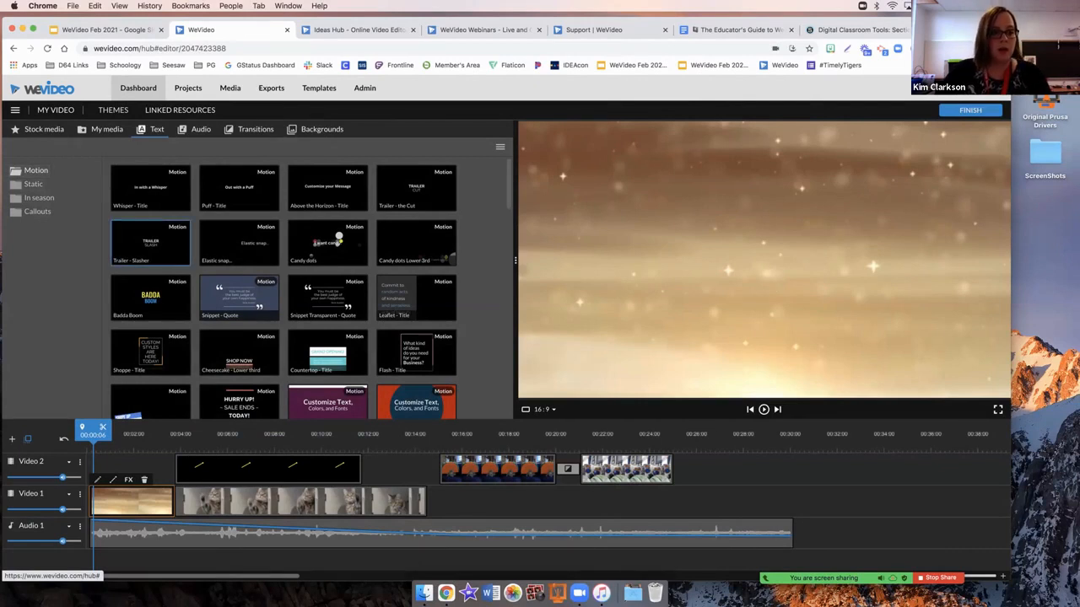
left_click(150, 243)
left_click(150, 297)
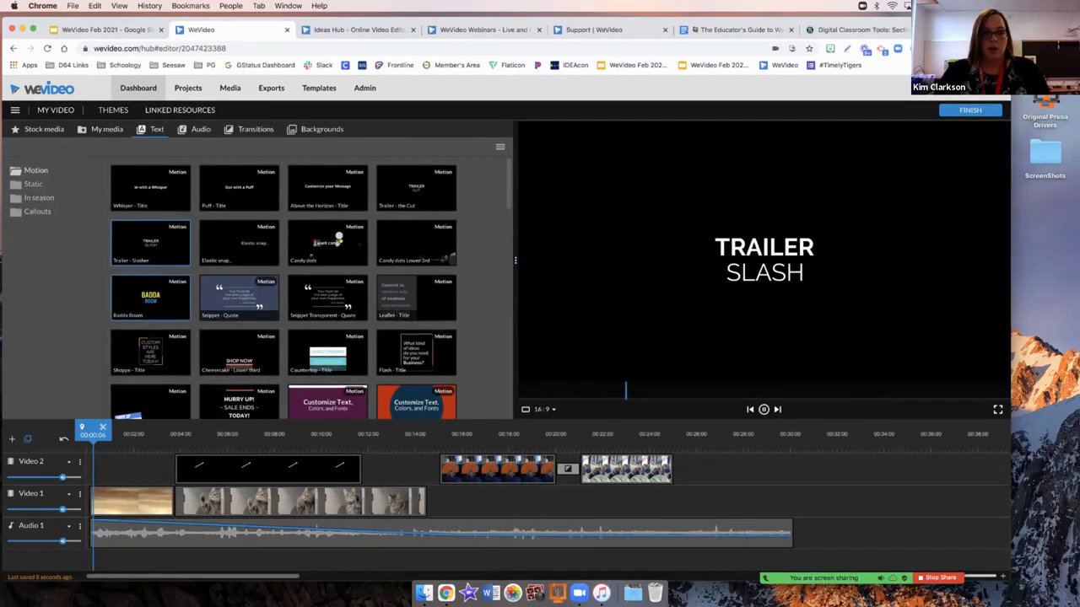
Step: Try to add the Badda Boom title at the beginning of Video 2 and shift the photos later on the track
left_click_drag(150, 297, 160, 469)
mouse_move(255, 469)
left_mouse_down()
mouse_move(333, 469)
mouse_move(255, 469)
left_mouse_up()
left_click(150, 298)
left_click_drag(150, 298, 160, 469)
left_click_drag(615, 469, 656, 469)
left_click_drag(568, 469, 605, 469)
left_click(513, 469)
left_click_drag(513, 469, 568, 469)
Step: Delete the Dip To White transition, the taco cat photo and the dog photo from Video 2
left_click(568, 469)
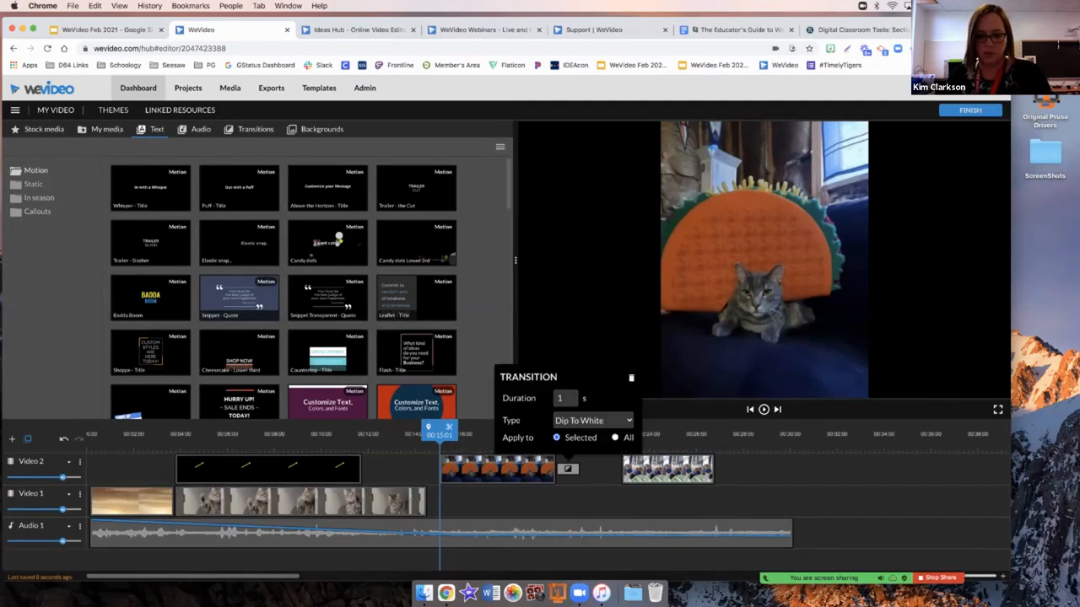
left_click(631, 378)
left_click(571, 469)
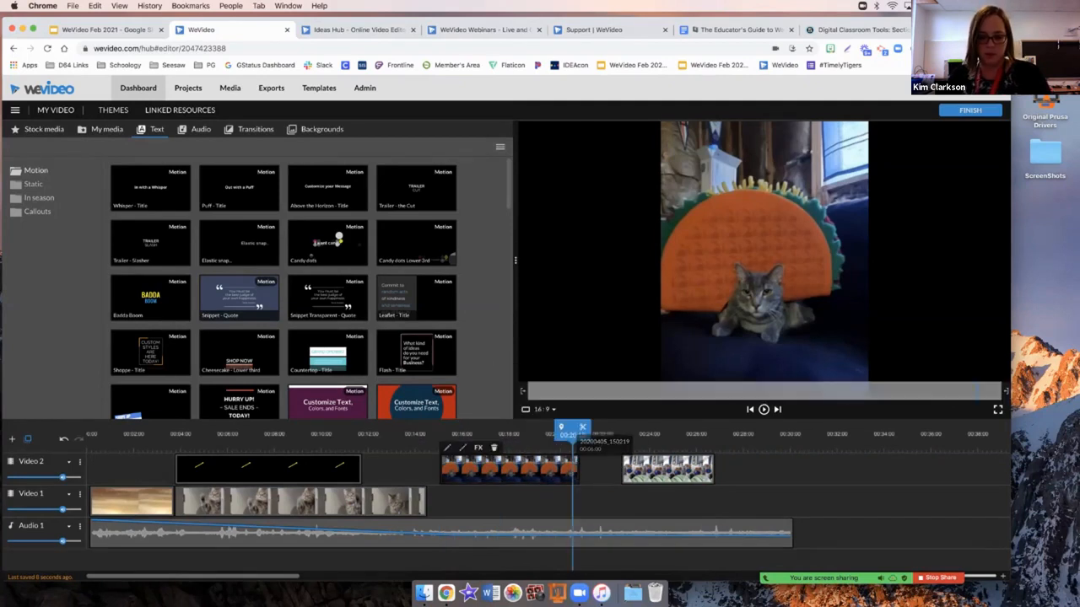
key("Delete")
left_click(636, 469)
key("Delete")
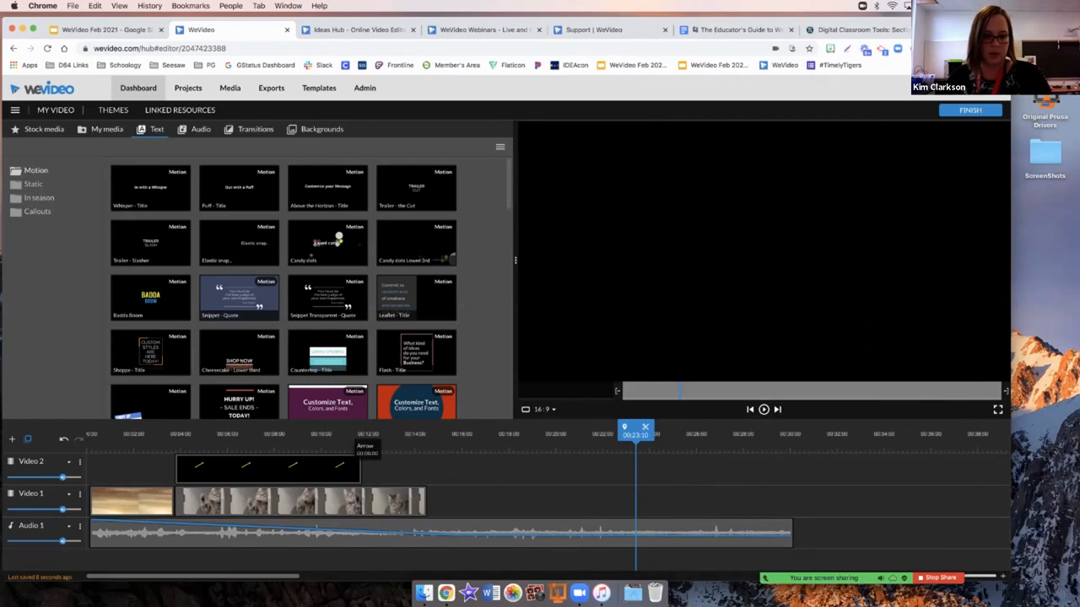
Step: Insert the Badda Boom title at the beginning of Video 2, ending at about 00:03:19, with the arrow callout right after it
left_click(343, 469)
left_click_drag(344, 469, 536, 469)
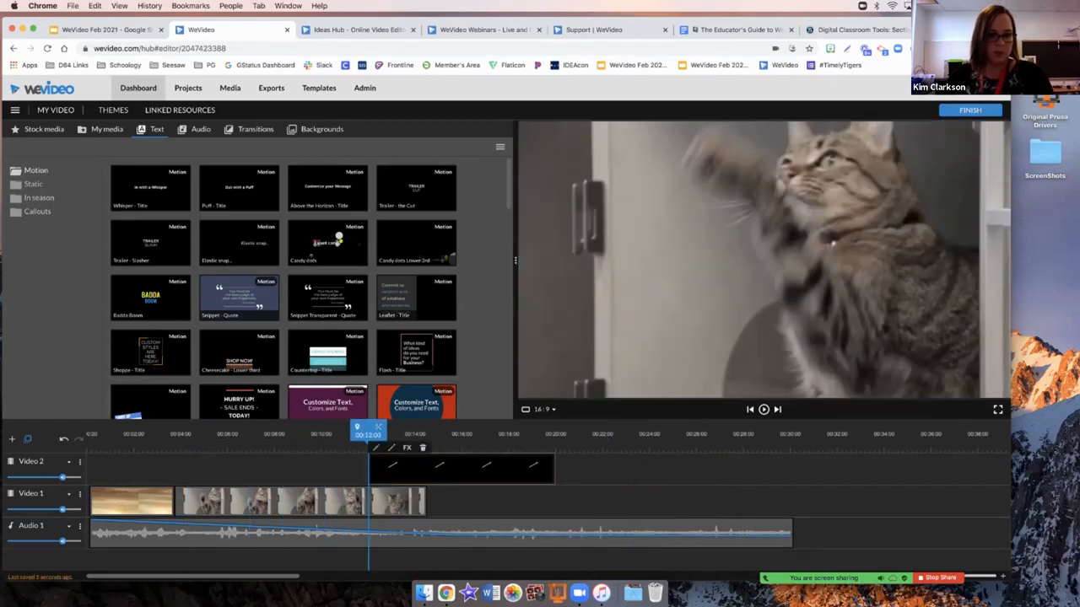
left_click_drag(150, 298, 148, 468)
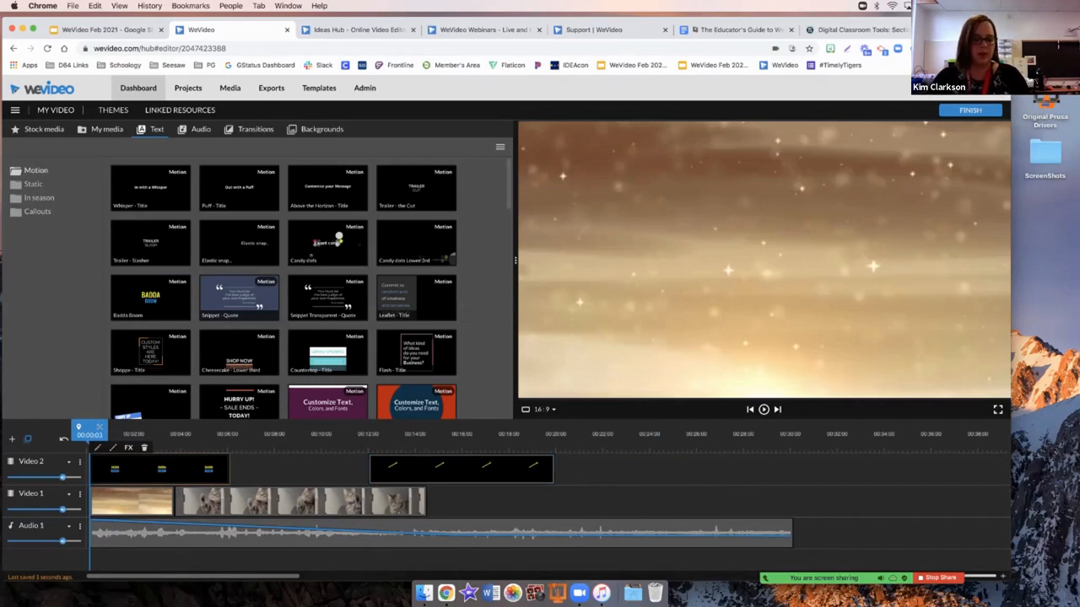
left_click_drag(228, 469, 173, 469)
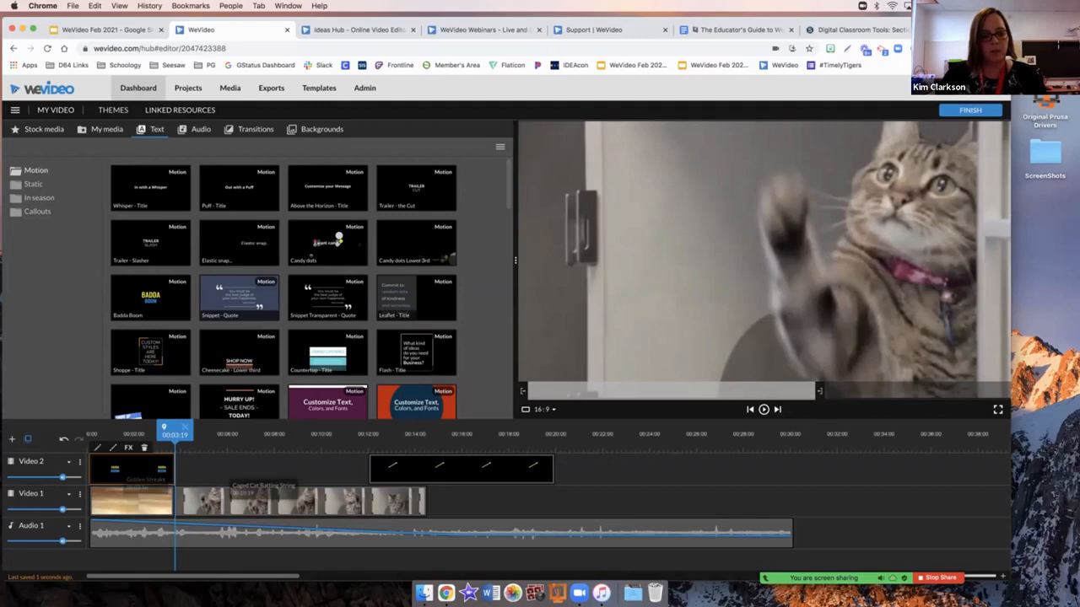
left_click_drag(455, 469, 261, 469)
Step: Preview the Badda Boom title over the Golden Streaks background from the beginning to about 00:02:00
left_click(100, 469)
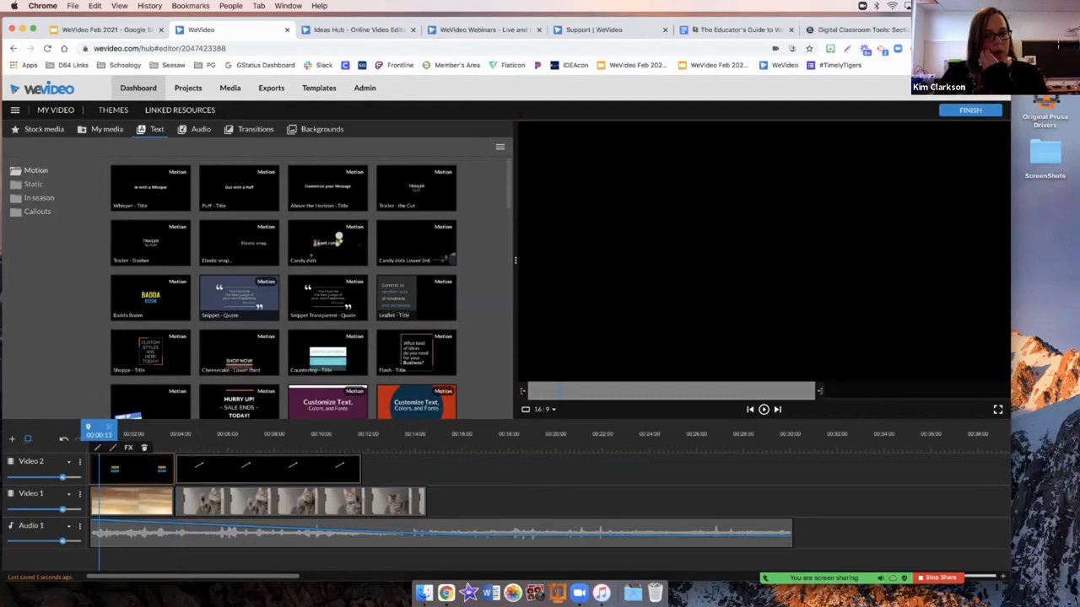
left_click_drag(99, 433, 92, 433)
left_click(93, 469)
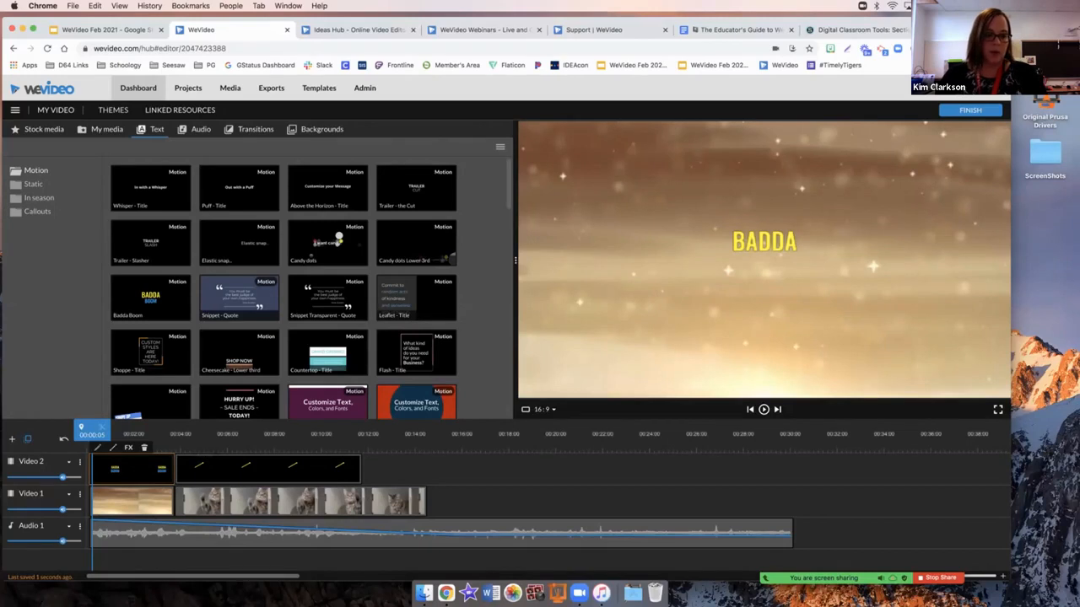
left_click(197, 469)
left_click(144, 477)
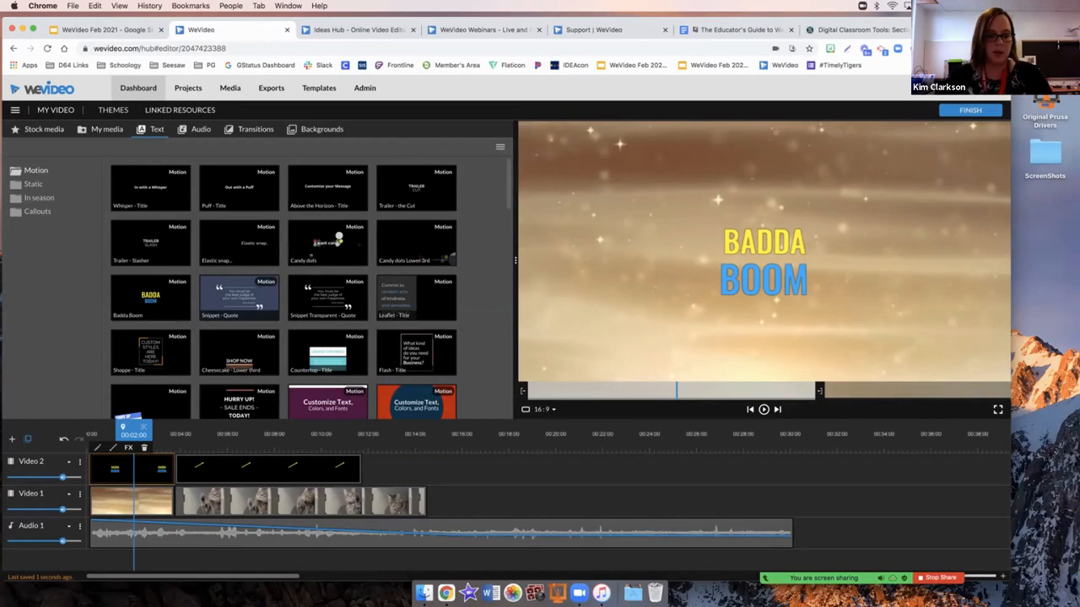
Step: Change the Badda Boom title's first line to "Cat" and its second line to "Oh Cats"
left_click(97, 448)
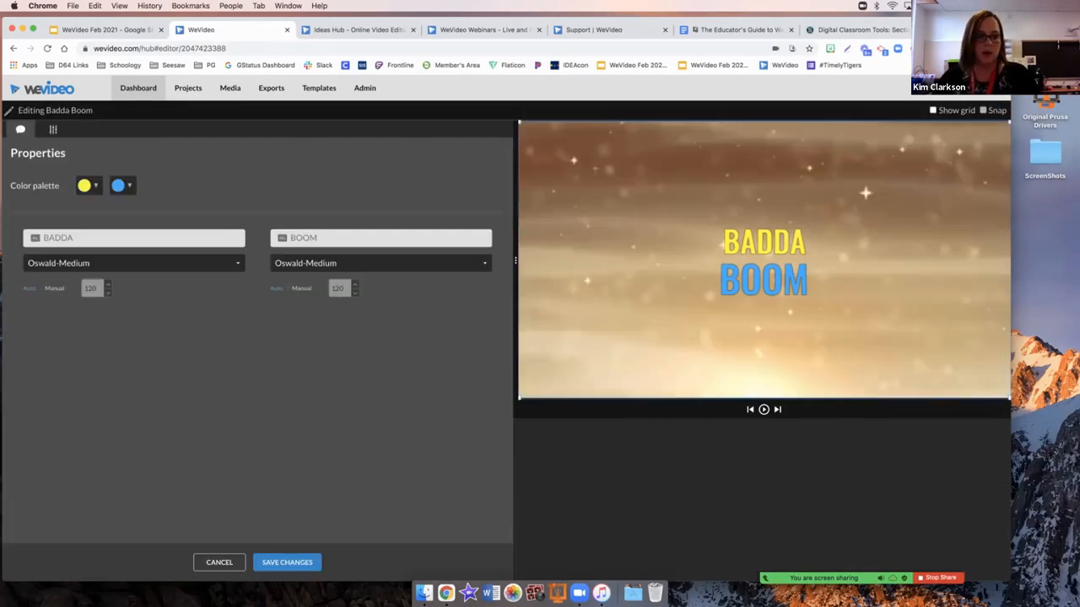
left_click(61, 238)
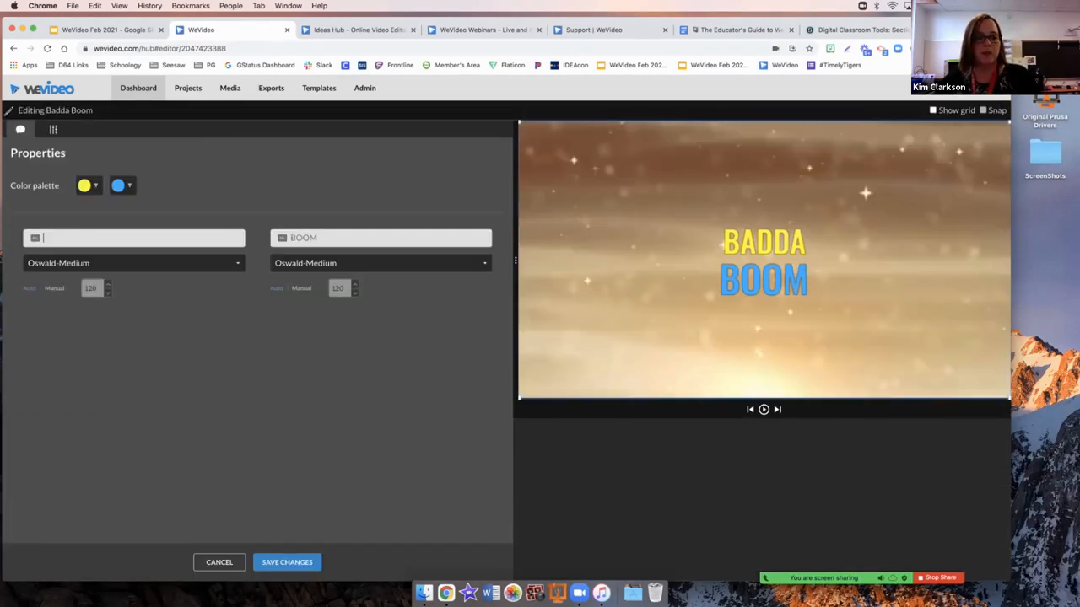
type("Cat")
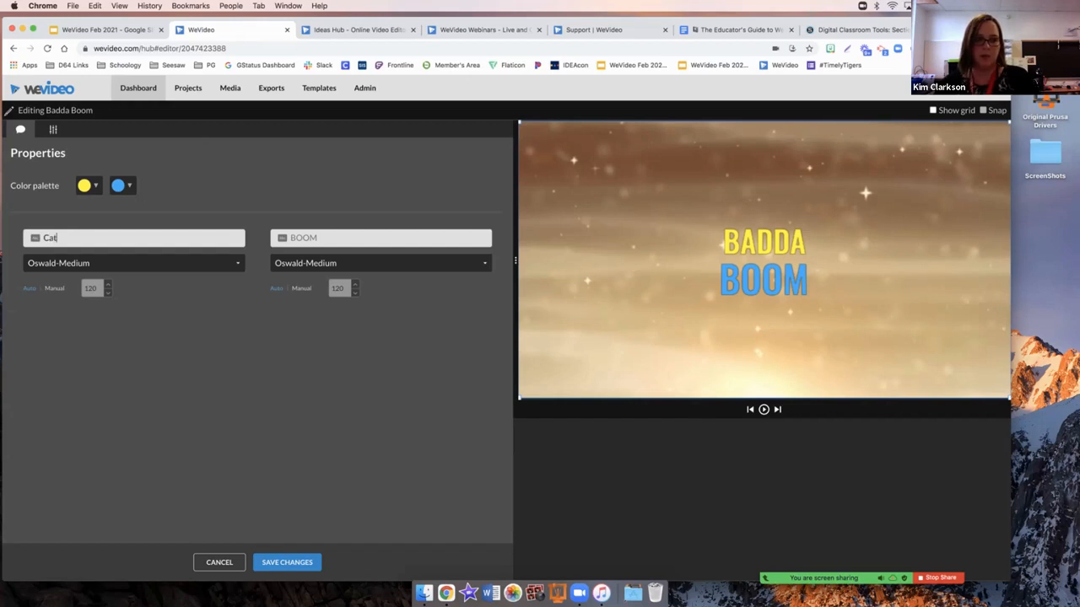
left_click(291, 238)
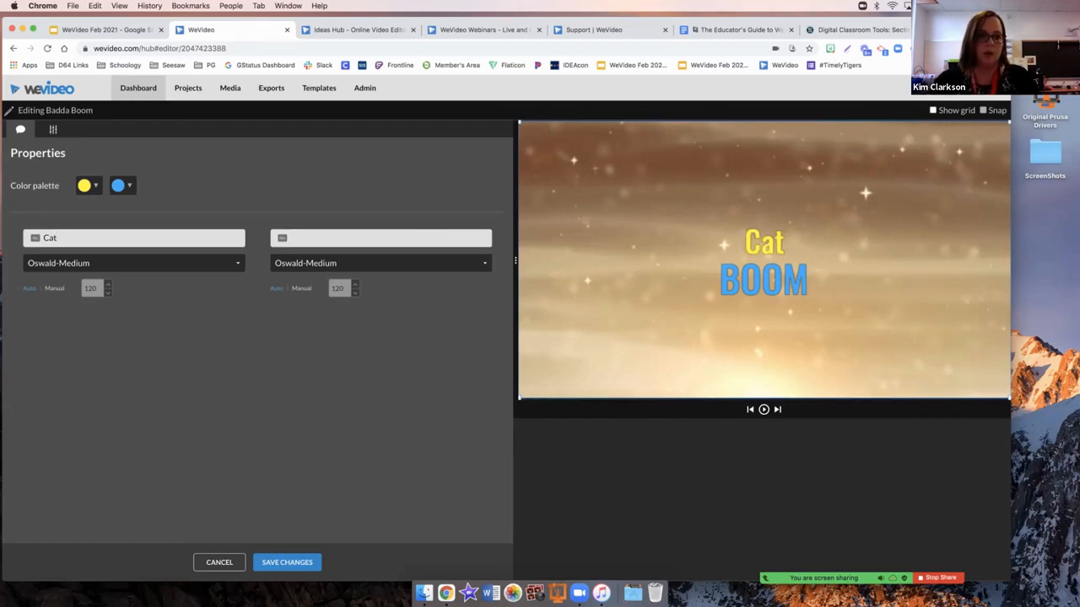
type("Oh Cats")
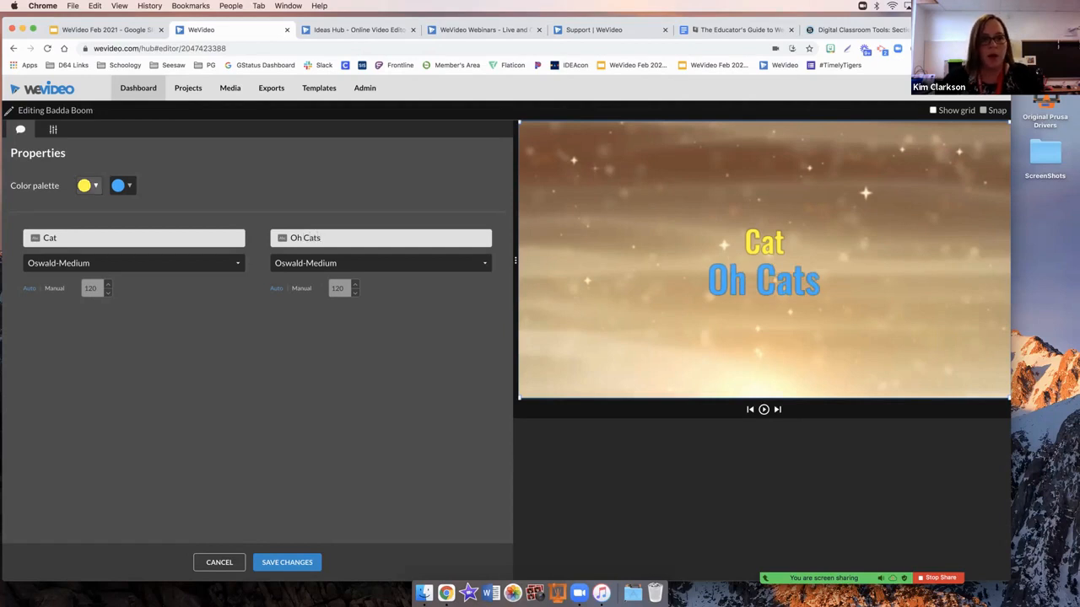
Step: Color the title's first line bright blue and its second line dark purple
left_click(88, 186)
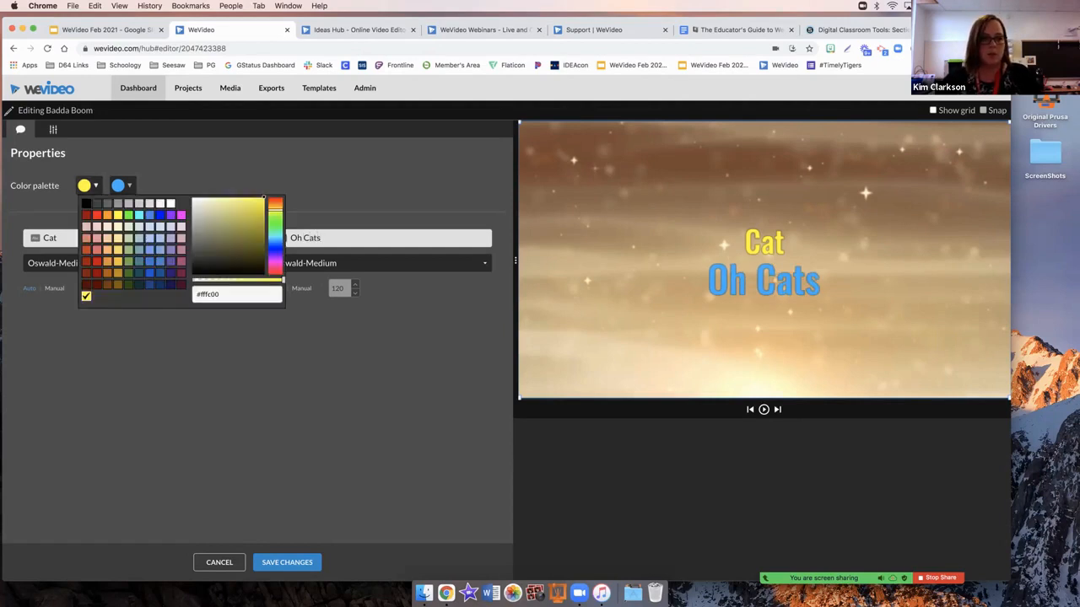
left_click(160, 216)
left_click(123, 186)
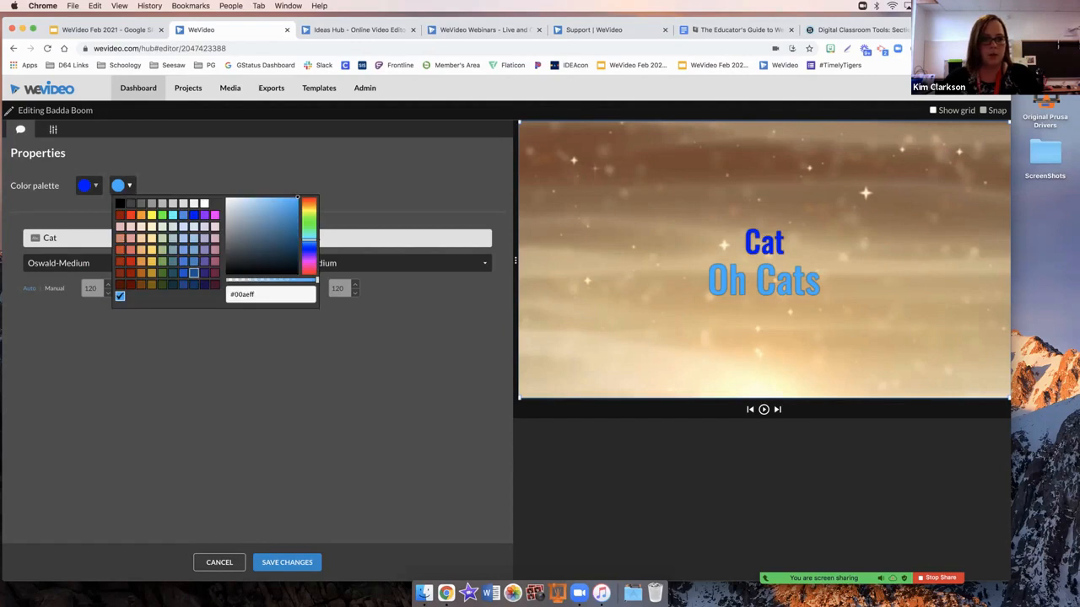
left_click(204, 273)
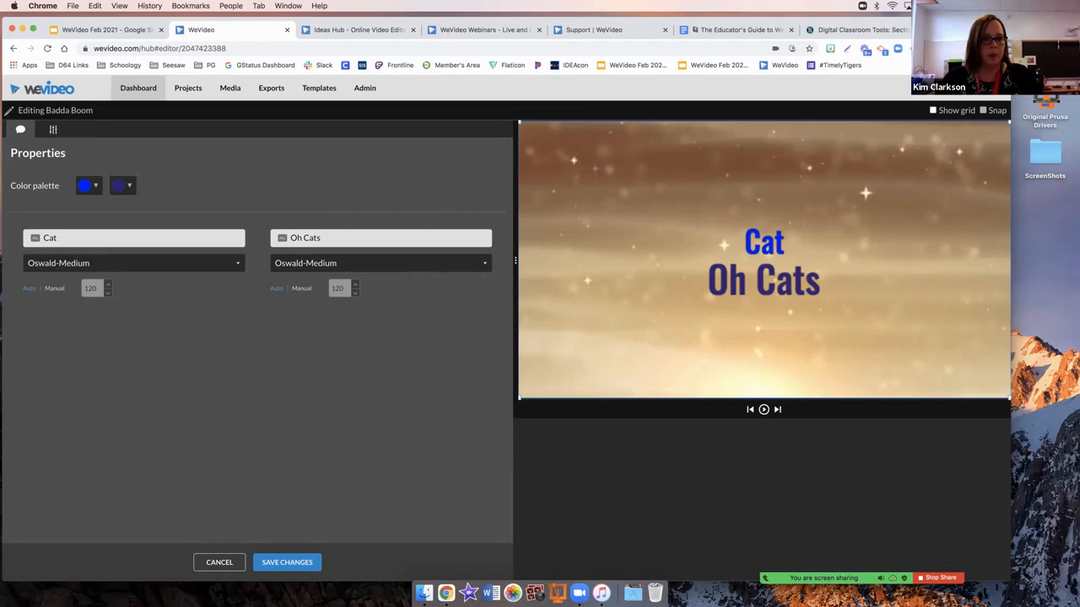
Step: Set the font of the title's "Cat" line to Bangers
left_click(53, 129)
left_click(21, 129)
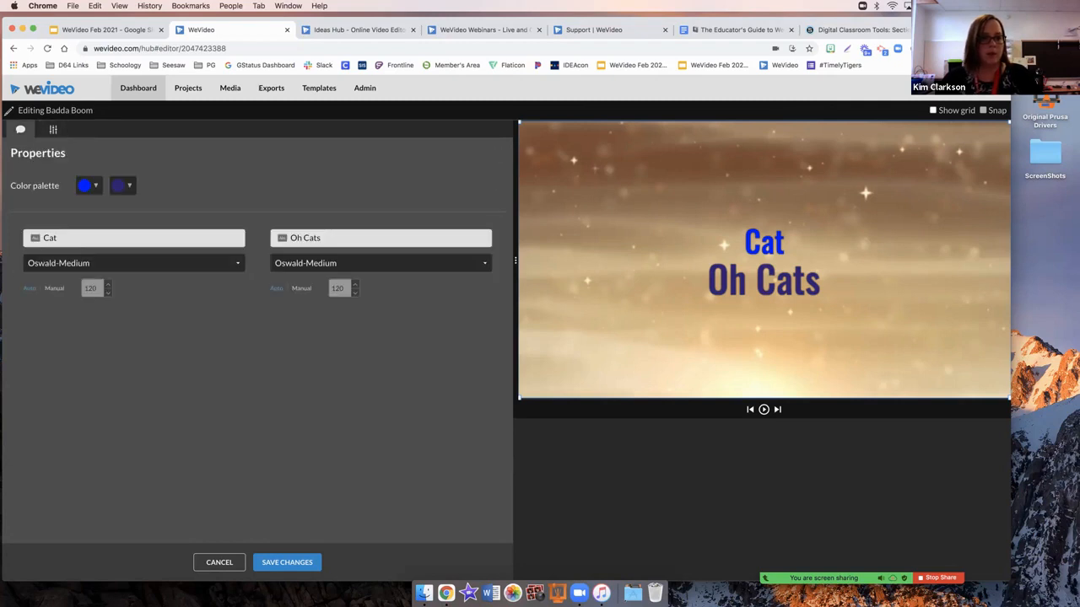
left_click(133, 262)
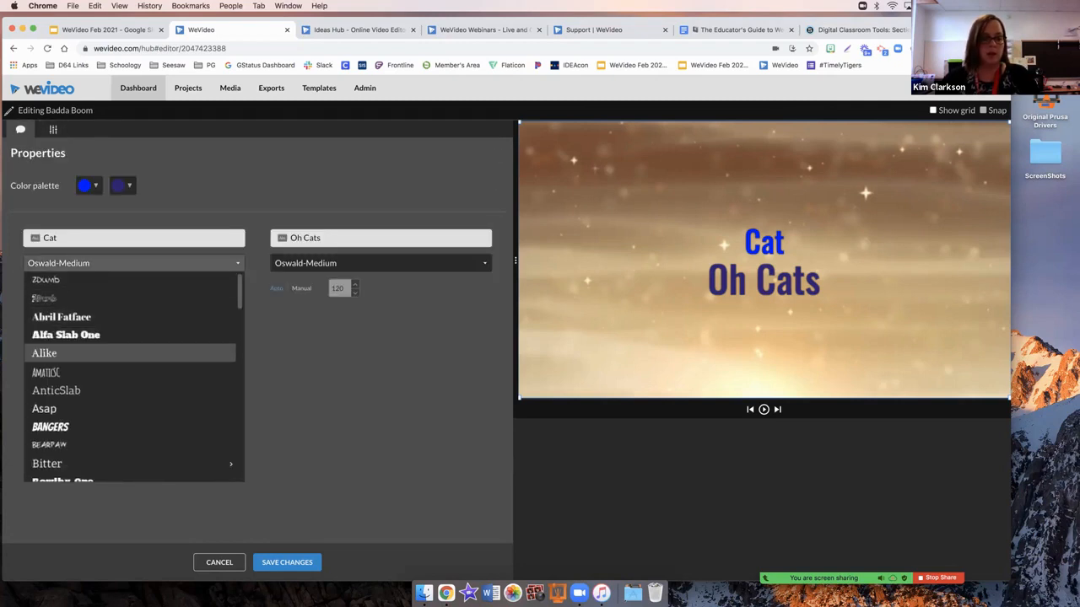
scroll(67, 371, "down", 1)
left_click(68, 407)
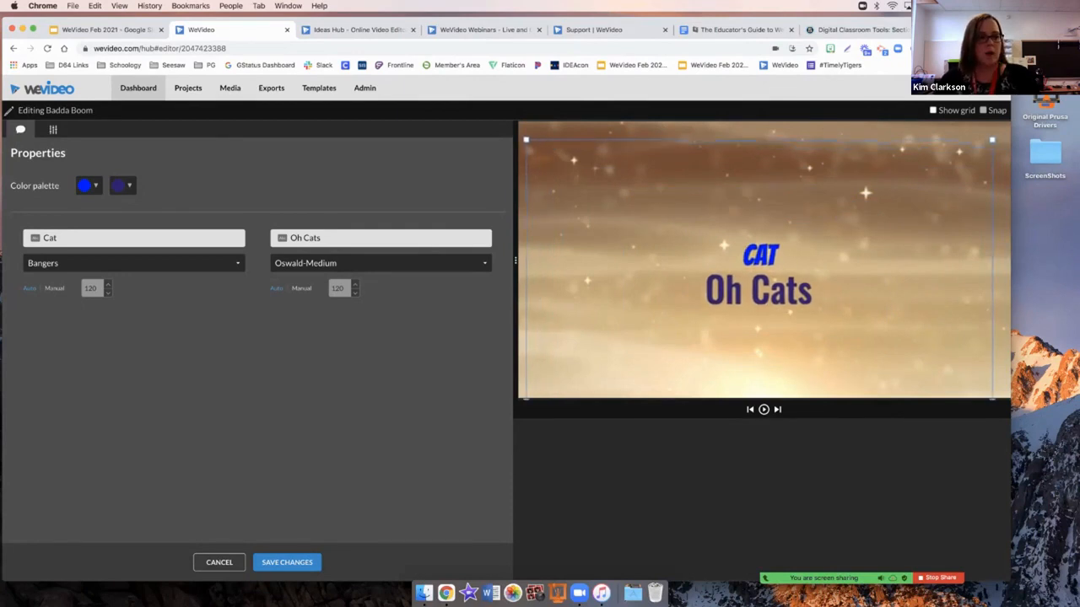
Step: Set the title's scale to 0.97 in its transform settings and save the title changes
left_click(53, 130)
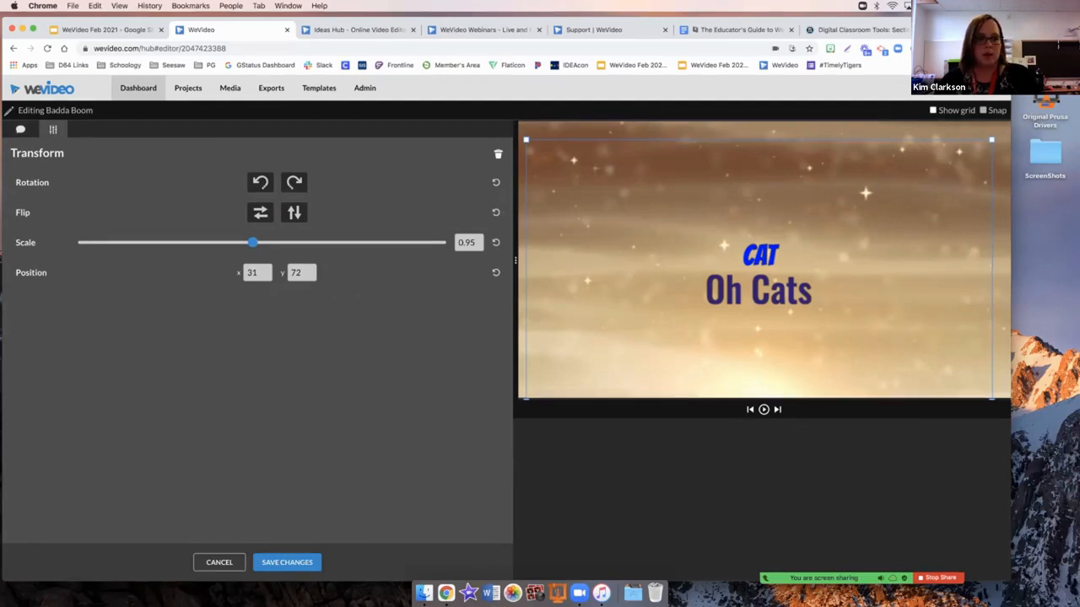
mouse_move(252, 242)
left_mouse_down()
mouse_move(301, 242)
mouse_move(227, 242)
mouse_move(257, 242)
left_mouse_up()
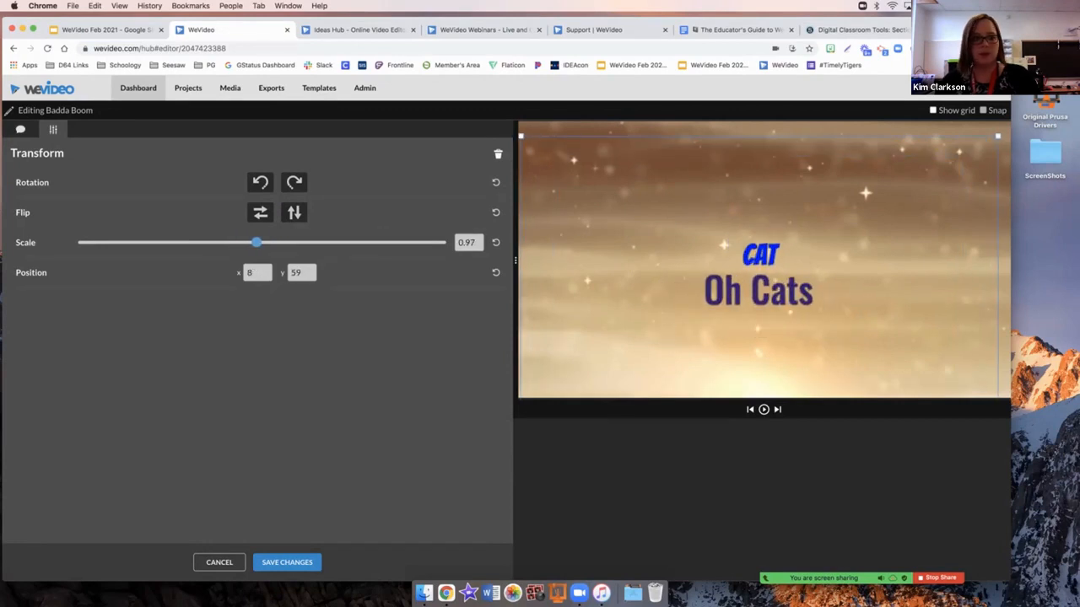
left_click(287, 562)
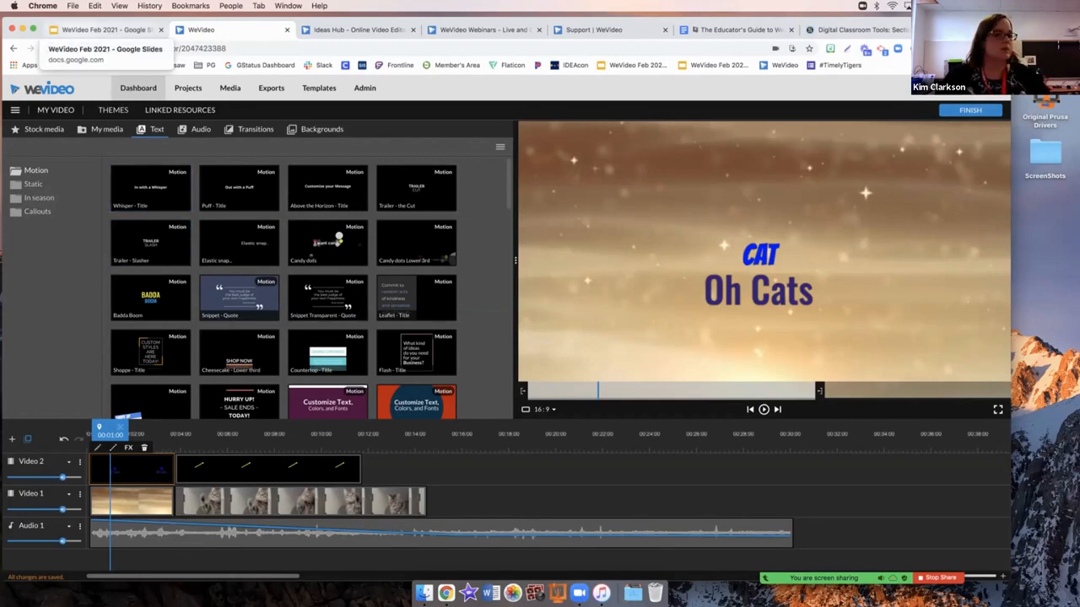
Step: Switch to the WeVideo Feb 2021 Google Slides presentation and advance to the Basic Editing slide
left_click(102, 29)
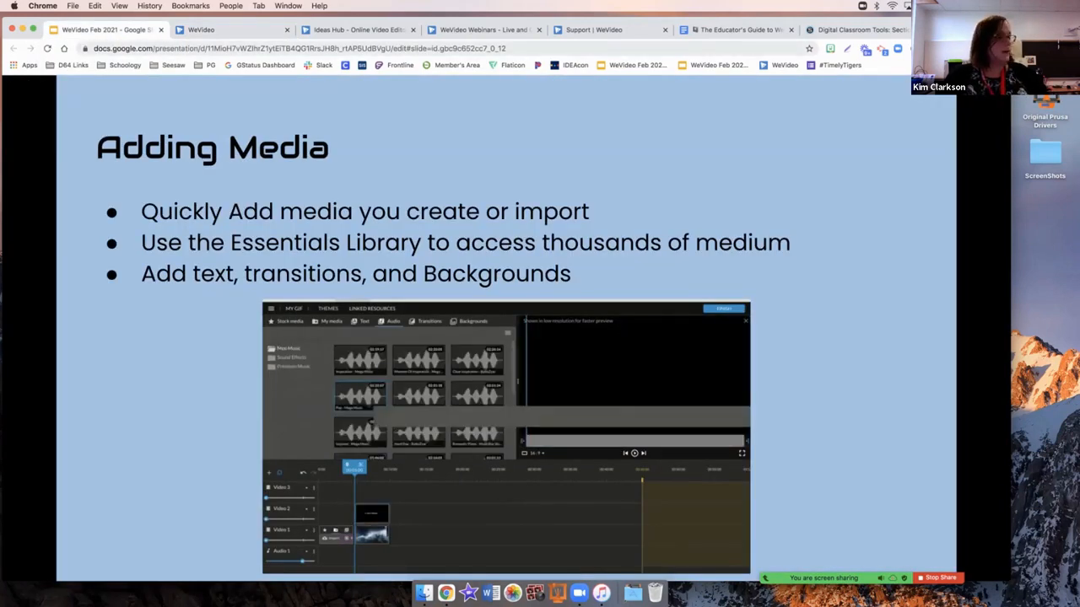
key("Right")
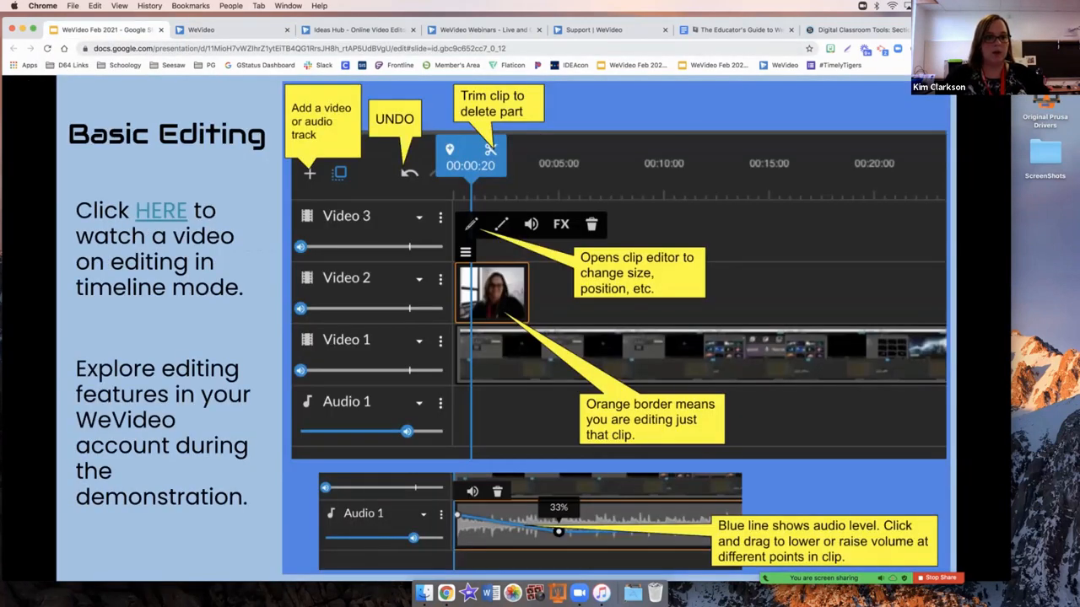